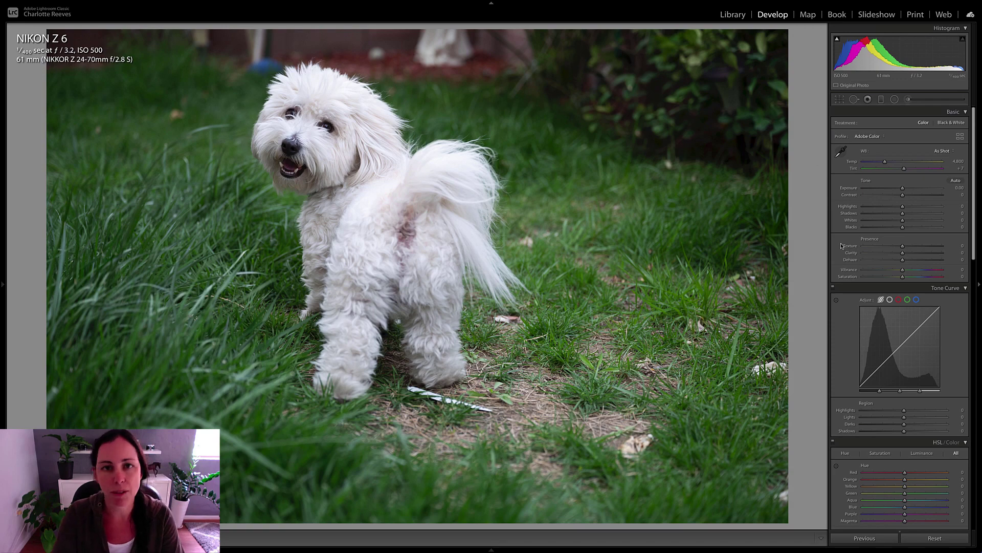
- Set the photo's Highlights to −42, Shadows to +55, Whites to +22 and Blacks to −16
scroll(840, 234, "down", 1)
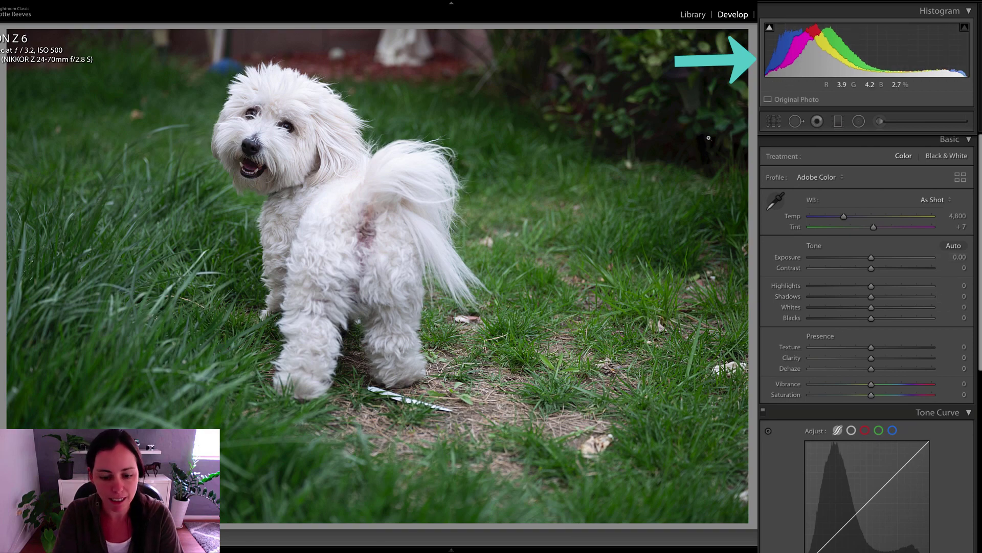
left_click_drag(871, 285, 855, 290)
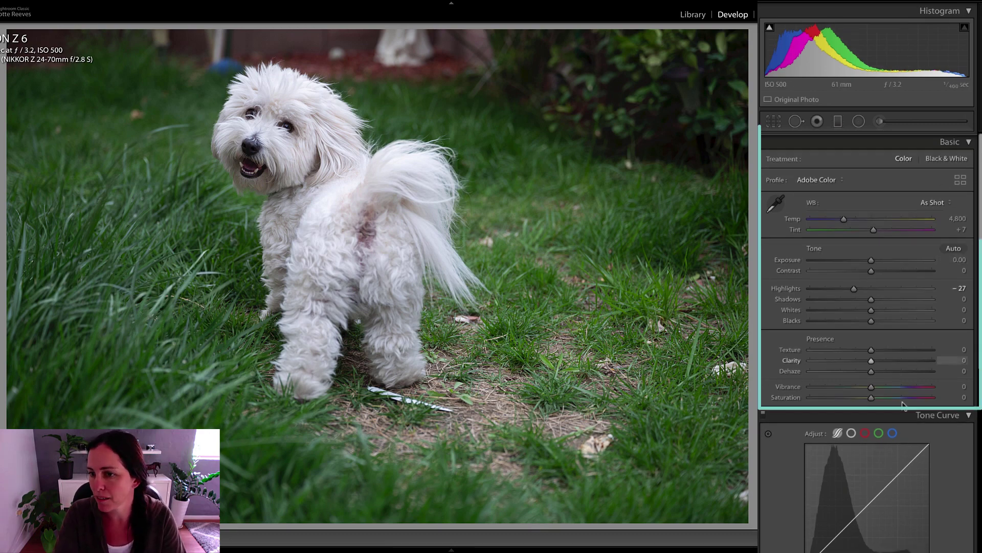
left_click_drag(858, 287, 849, 288)
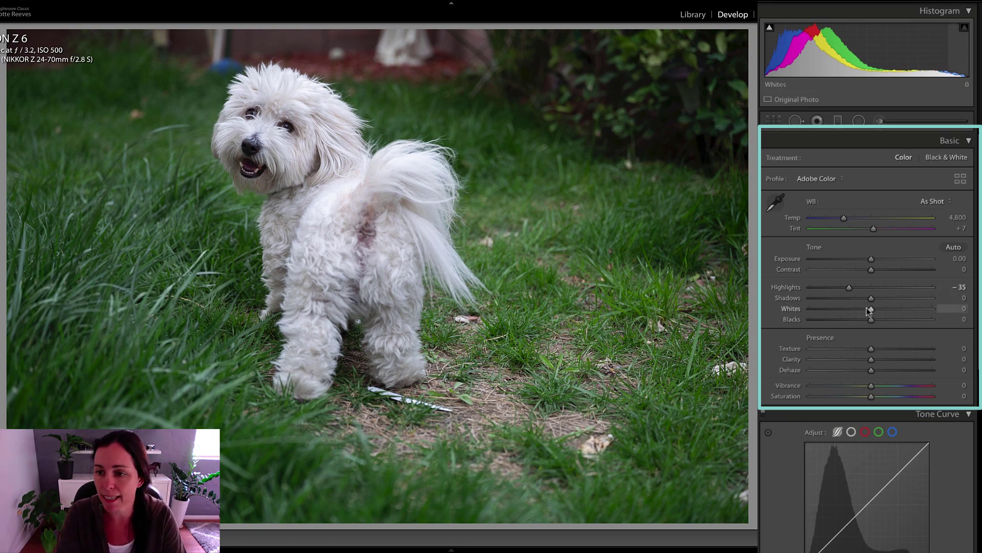
left_click_drag(872, 297, 848, 287)
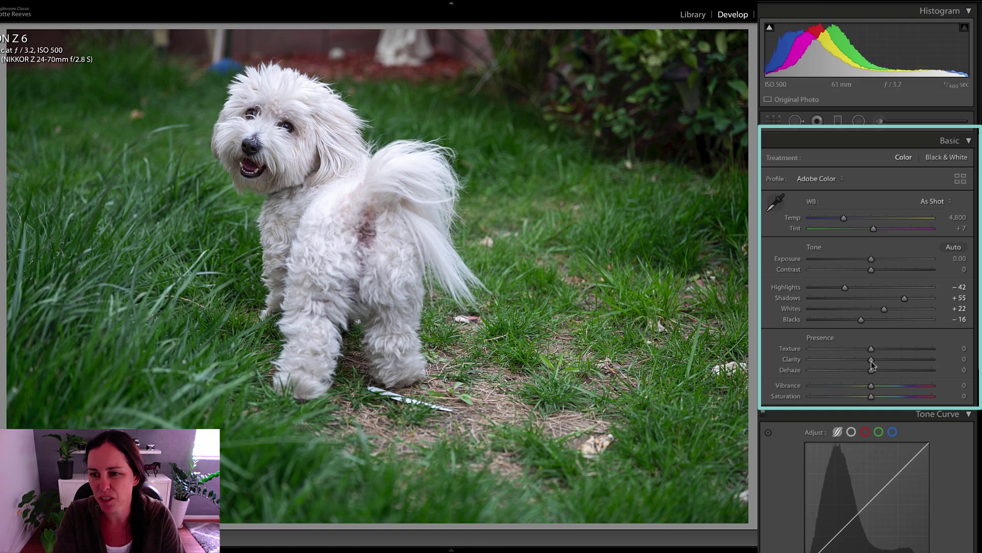
- Set Clarity to +10 and Vibrance to +9, and lower the tone curve's Highlights region to −24
left_click_drag(871, 359, 877, 388)
scroll(877, 409, "down", 5)
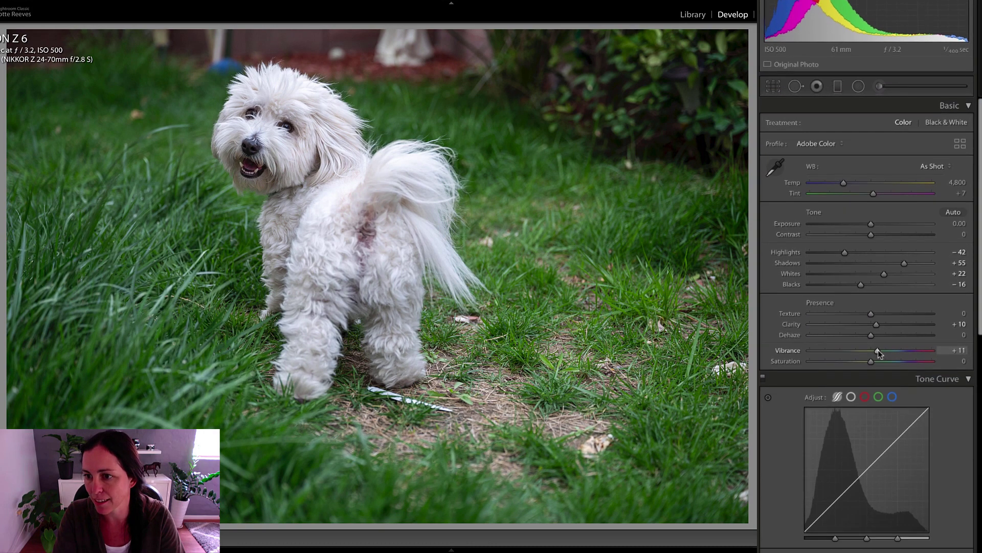
left_click_drag(873, 446, 856, 446)
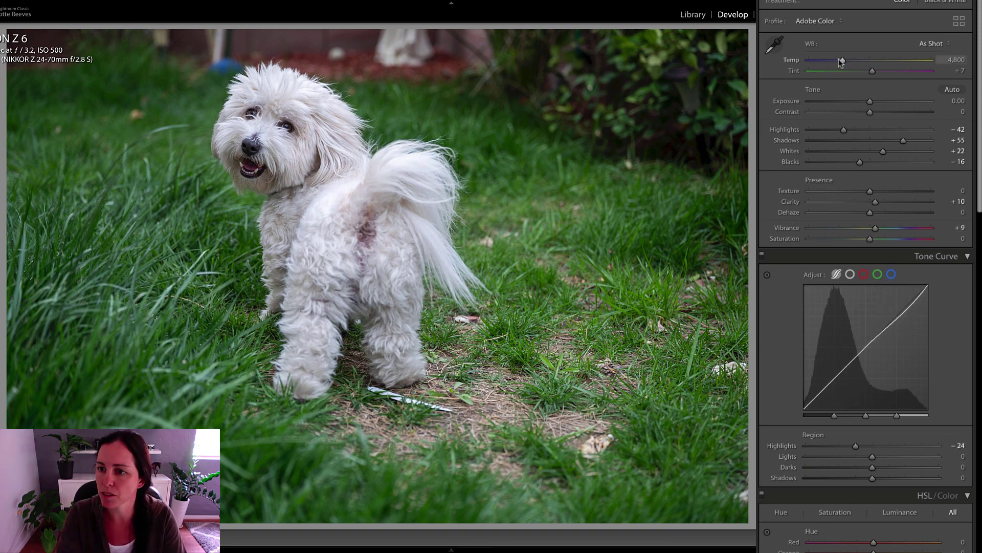
- Warm the white balance to a temperature of 5,581 with a tint of +6
left_click_drag(842, 60, 847, 60)
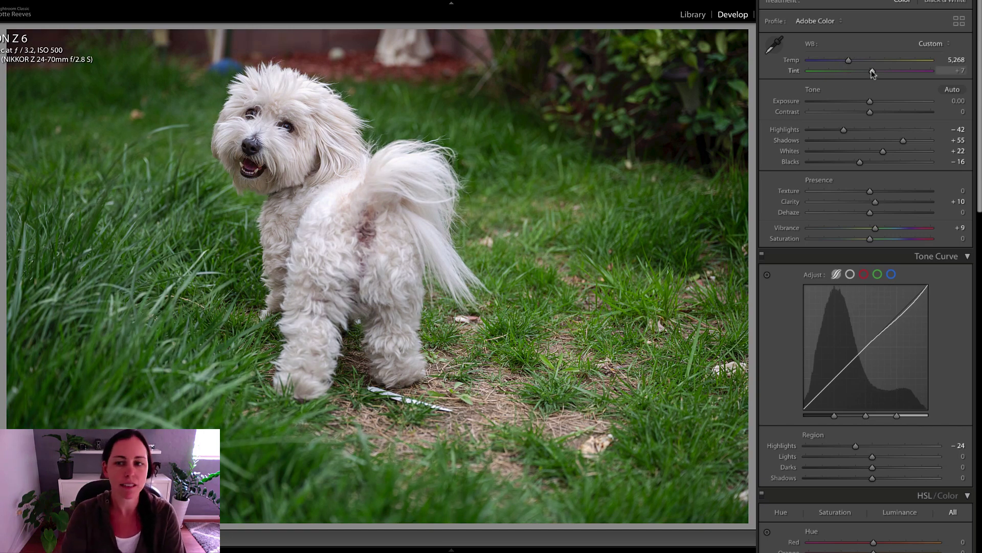
left_click_drag(873, 73, 854, 62)
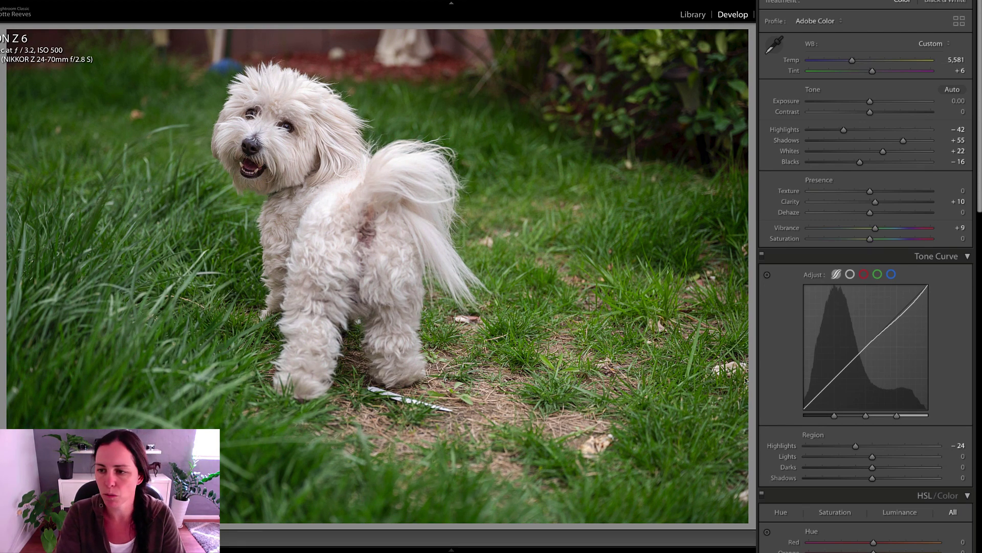
- Set the tone curve's Lights to +3, Darks to +12 and Shadows to −4, and raise Exposure to +0.15
scroll(864, 358, "up", 3)
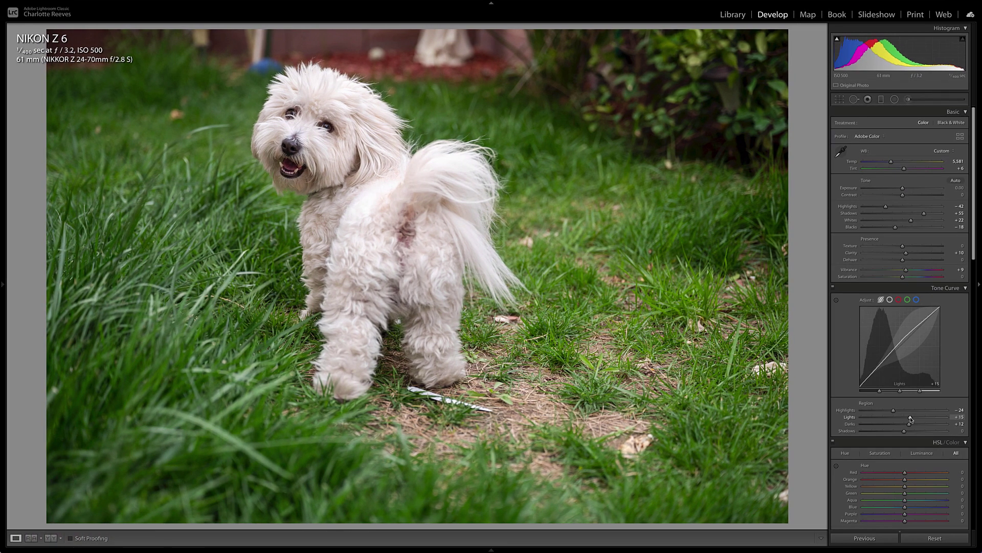
left_click_drag(914, 419, 902, 430)
left_click_drag(903, 187, 904, 188)
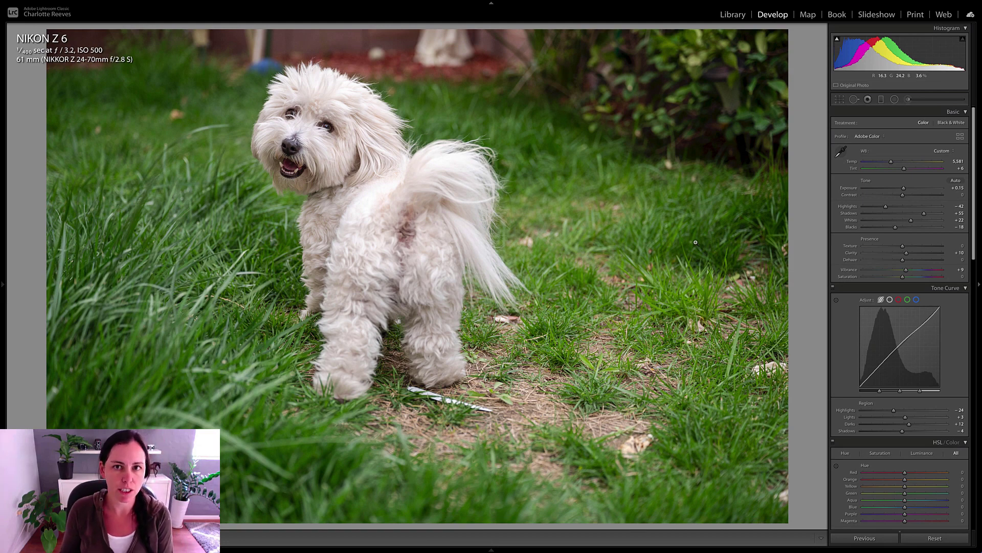
- Compare the edited dog photo with its original version several times
key("backslash")
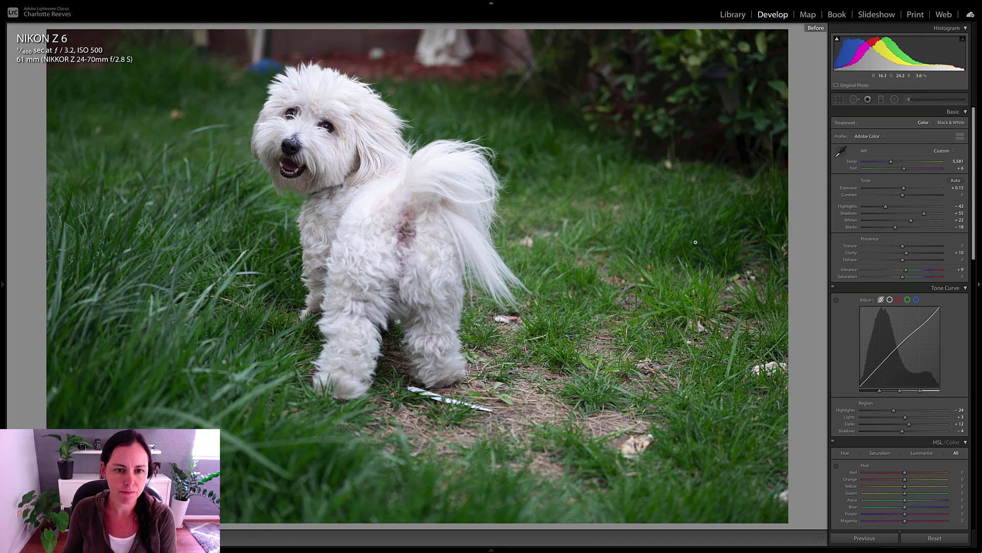
key("backslash")
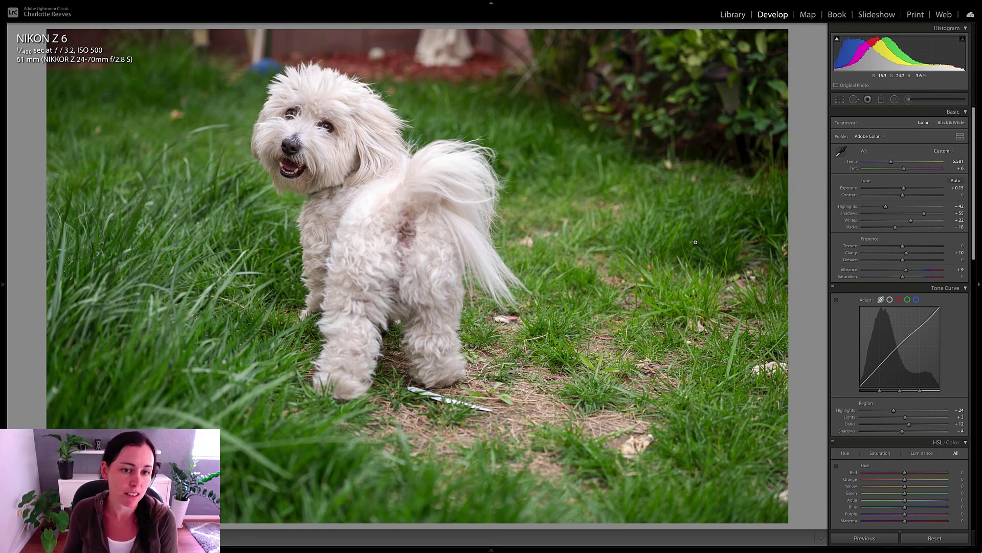
key("backslash")
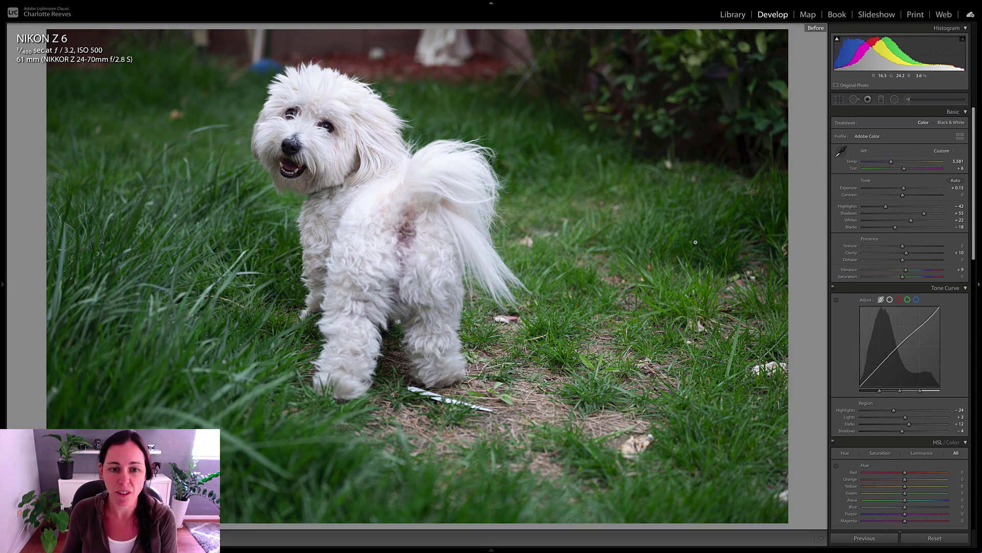
key("backslash")
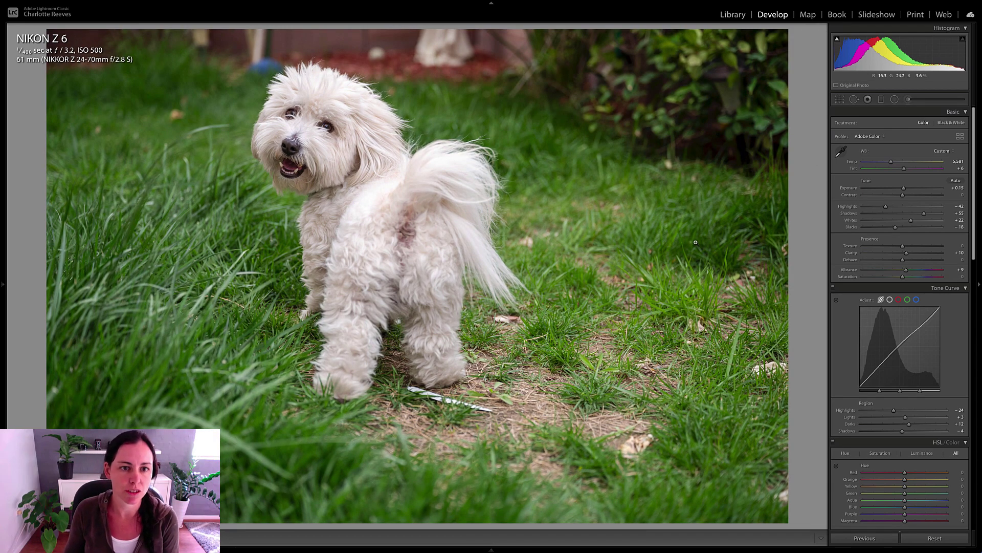
key("backslash")
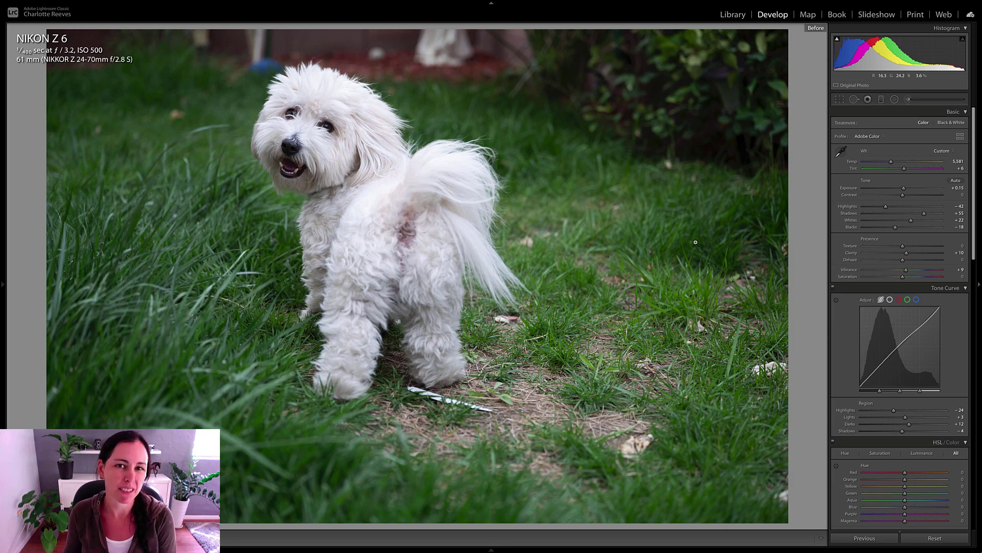
key("backslash")
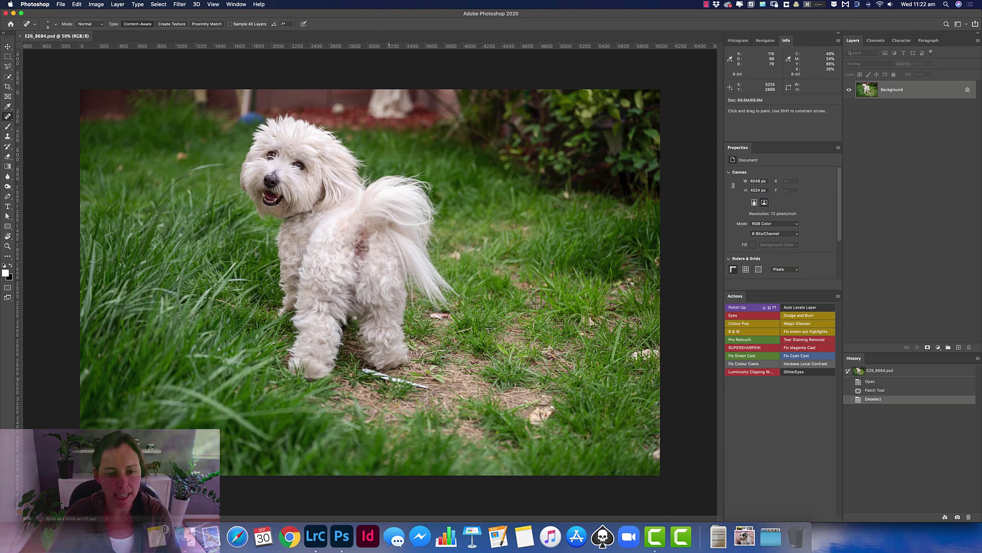
- Remove a distracting spot from the area around the dog with a Patch tool outline and a content-aware fill
key("super+plus")
key("super+plus")
key("super+plus")
key("shift+j")
mouse_move(267, 349)
left_mouse_down()
mouse_move(401, 424)
mouse_move(271, 351)
left_mouse_up()
key("shift+BackSpace")
key("Return")
key("super+d")
- Outline two further distracting spots near the dog and replace each with a content-aware fill
scroll(358, 282, "up", 5)
scroll(358, 281, "left", 2)
mouse_move(155, 283)
left_mouse_down()
mouse_move(135, 290)
mouse_move(155, 283)
left_mouse_up()
key("shift+BackSpace")
key("Return")
mouse_move(458, 292)
left_mouse_down()
mouse_move(522, 276)
mouse_move(458, 289)
mouse_move(528, 240)
mouse_move(474, 287)
left_mouse_up()
key("shift+BackSpace")
key("Return")
key("super+d")
- Clear two more pieces of debris from the grass beside the dog using content-aware fills
scroll(489, 294, "right", 10)
scroll(489, 294, "right", 5)
key("shift+BackSpace")
key("Return")
key("super+d")
scroll(491, 266, "left", 10)
scroll(491, 266, "up", 8)
left_click_drag(499, 237, 553, 218)
key("shift+BackSpace")
key("Return")
key("super+d")
- Outline the fallen leaf in the grass behind the dog, at the photo's upper left, and fill the selection twice
key("super+minus")
key("super+minus")
scroll(537, 228, "left", 10)
scroll(537, 228, "up", 1)
mouse_move(288, 161)
left_mouse_down()
mouse_move(281, 179)
mouse_move(295, 167)
left_mouse_up()
key("shift+BackSpace")
key("Return")
key("shift+BackSpace")
key("Return")
key("super+d")
- Outline and fill the distractions along the photo's upper left edge and in the dark background beside the post
mouse_move(153, 146)
left_mouse_down()
mouse_move(184, 80)
mouse_move(144, 91)
left_mouse_up()
key("shift+BackSpace")
key("Return")
key("super+d")
left_click_drag(314, 103, 290, 118)
key("shift+BackSpace")
key("Return")
key("super+d")
- Remove the pale post in the background behind the dog by outlining its parts and filling them
left_click_drag(353, 134, 381, 100)
key("shift+BackSpace")
key("Return")
key("super+d")
left_click_drag(377, 155, 333, 115)
key("shift+BackSpace")
key("Return")
- Outline the white statue at the photo's upper edge and replace it with two successive content-aware fills
mouse_move(484, 110)
left_mouse_down()
mouse_move(499, 138)
mouse_move(563, 95)
mouse_move(594, 139)
left_mouse_up()
key("shift+BackSpace")
key("Return")
key("shift+BackSpace")
key("Return")
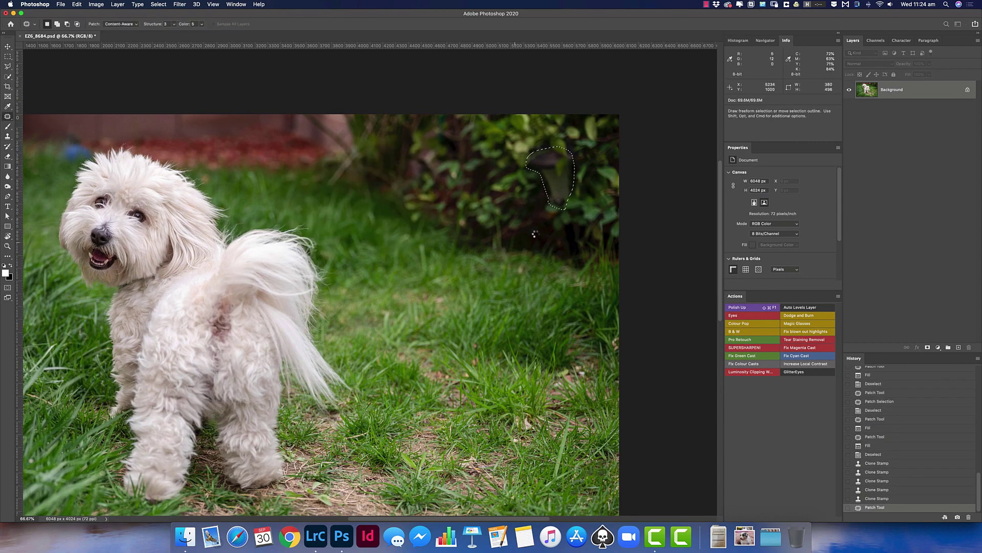
- Fill the selected patch in the shrub at the photo's upper right and deselect it
key("shift+BackSpace")
key("Return")
key("super+d")
- Outline the remaining debris in the grass to the right of the dog and replace it with content-aware fills
scroll(534, 234, "down", 5)
key("shift+BackSpace")
key("Return")
left_click_drag(468, 304, 509, 340)
key("shift+BackSpace")
key("Return")
key("super+d")
left_click_drag(324, 227, 492, 252)
key("super+minus")
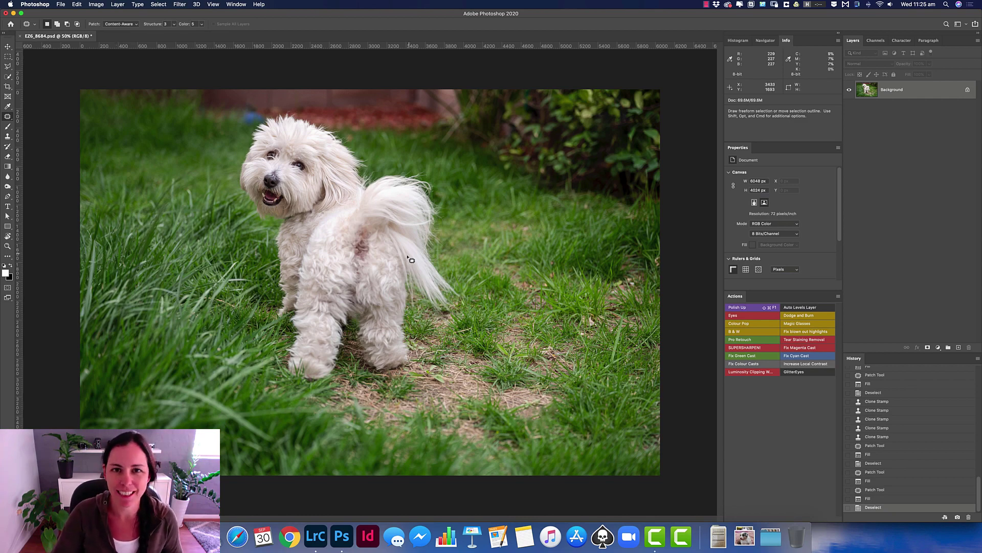
- Inspect the stained fur beneath the tail and review the Hue/Saturation layer's settings for Reds and Yellows
left_click(368, 242, "super")
left_click(367, 241, "super")
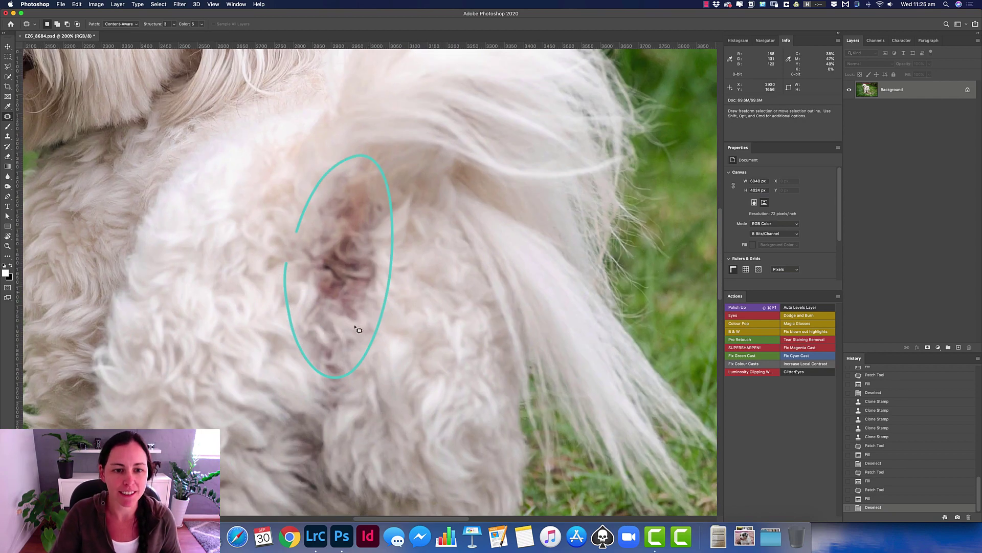
left_click_drag(326, 284, 393, 250)
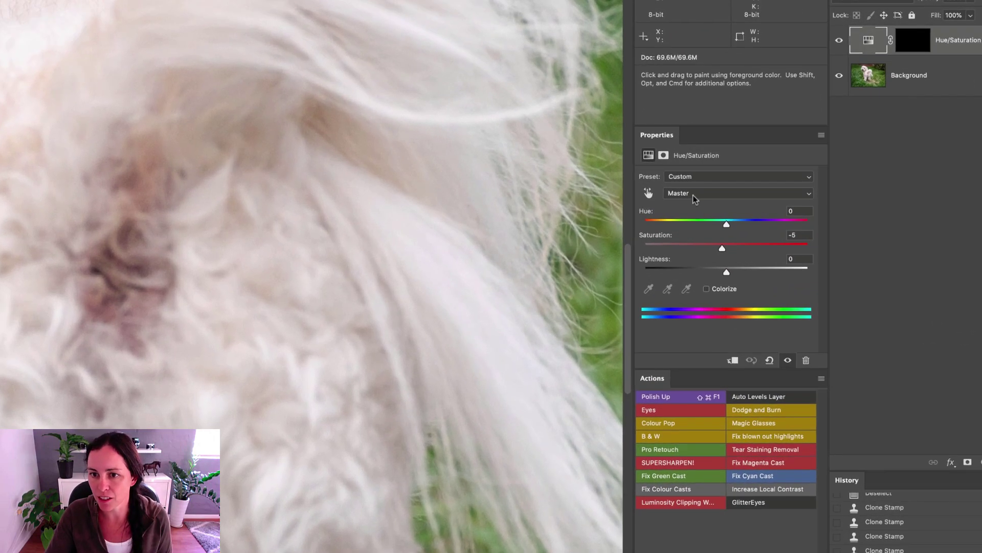
left_click(692, 195)
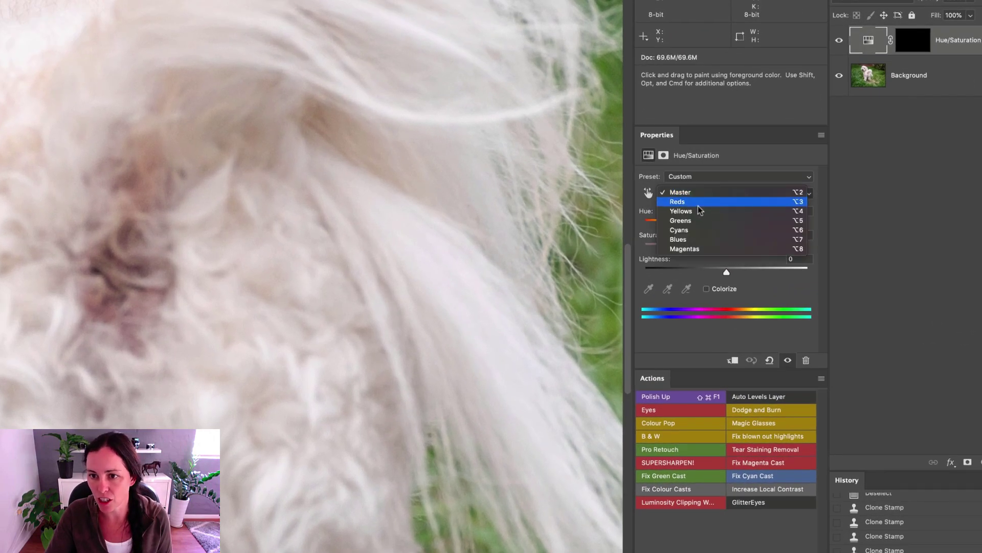
left_click(702, 202)
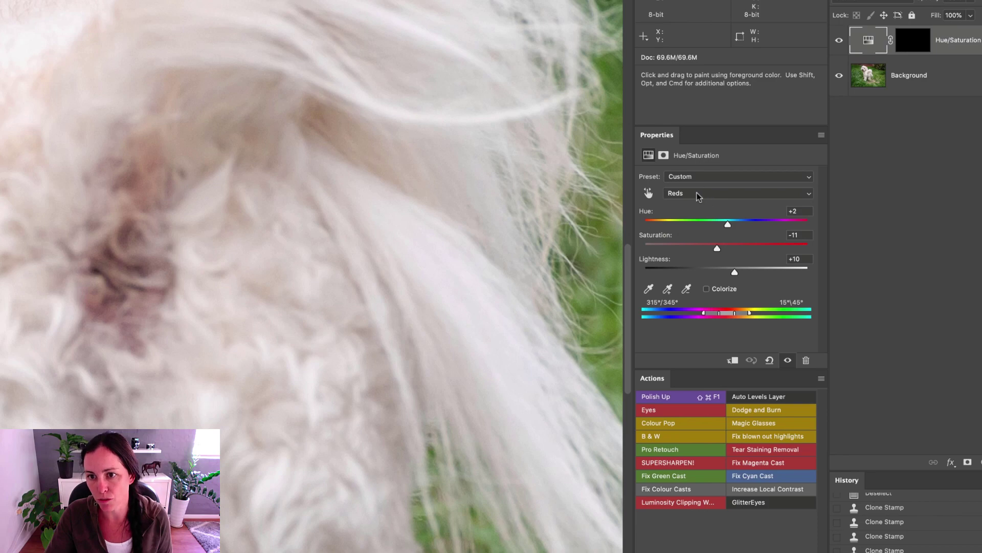
left_click(697, 195)
left_click(698, 204)
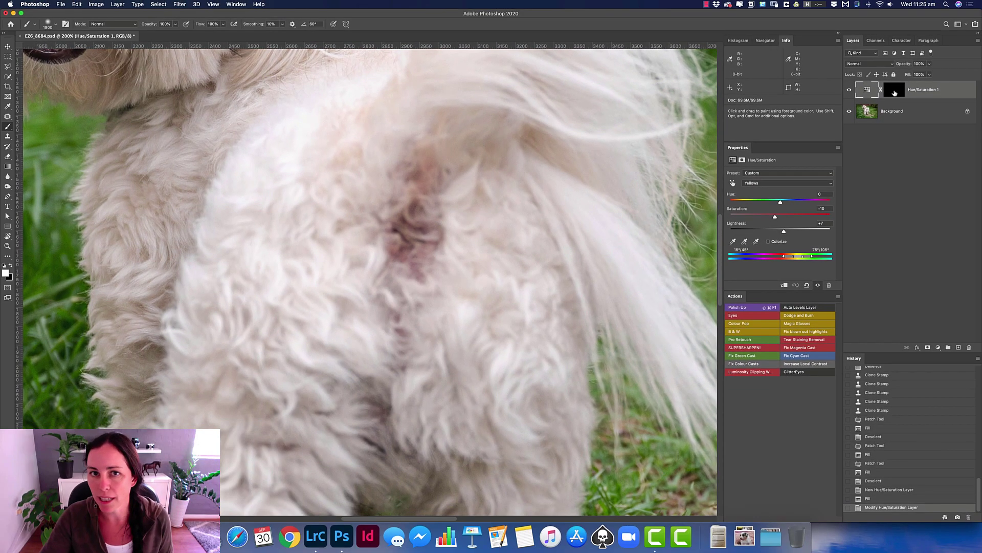
- Paint white on the Hue/Saturation layer's mask over the stained fur beneath the tail with a reduced brush
left_click(894, 89)
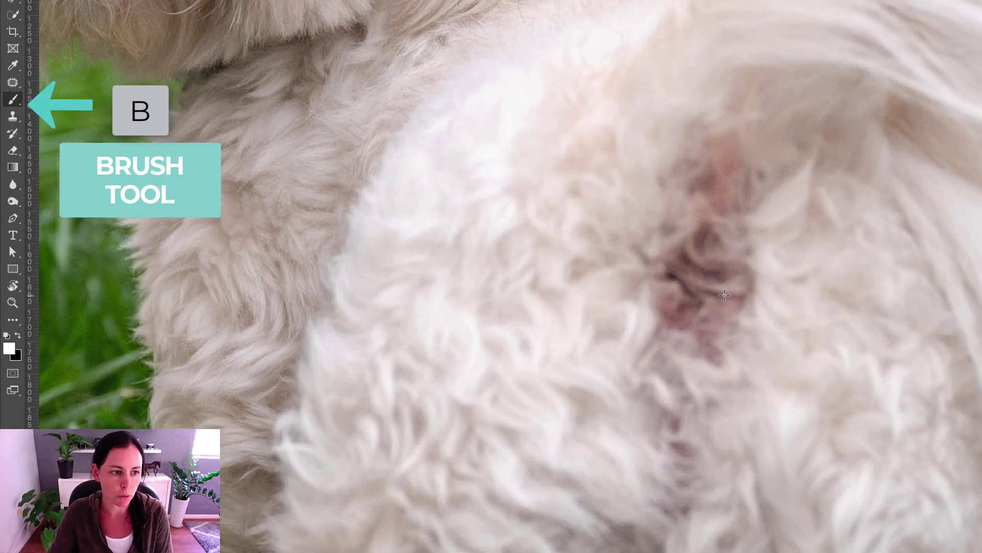
key("[")
key("[")
key("[")
key("[")
key("[")
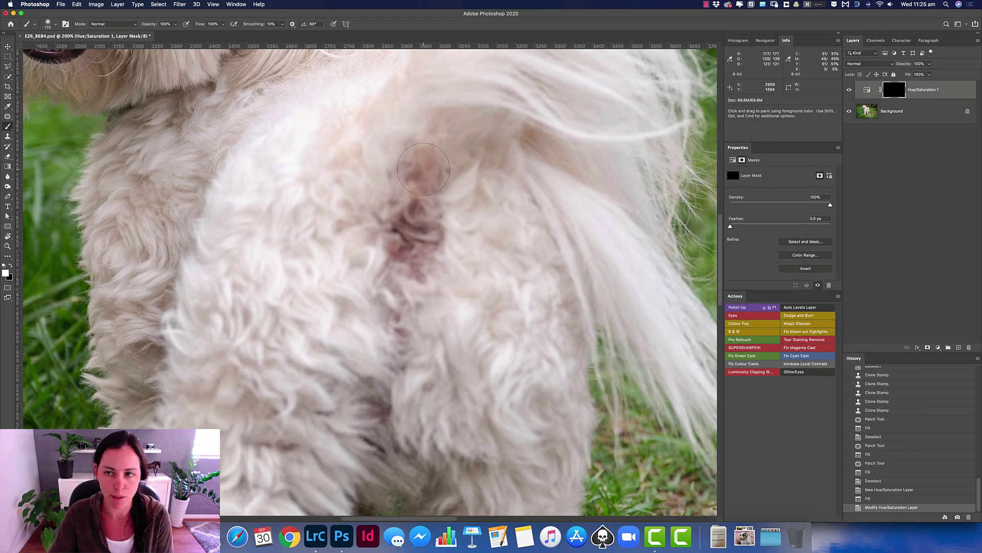
key("bracketright")
mouse_move(395, 255)
left_mouse_down()
mouse_move(422, 256)
mouse_move(424, 151)
left_mouse_up()
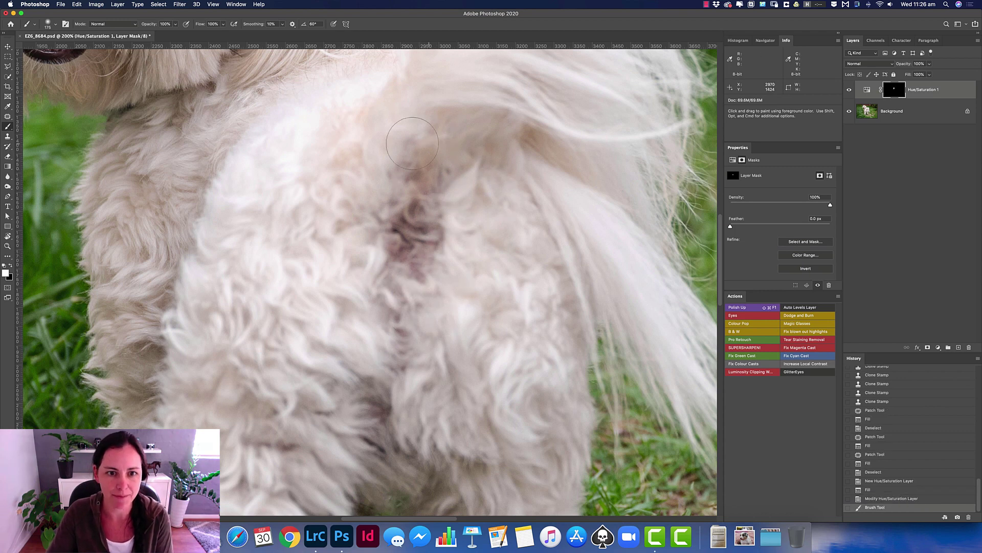
left_click_drag(458, 304, 476, 300)
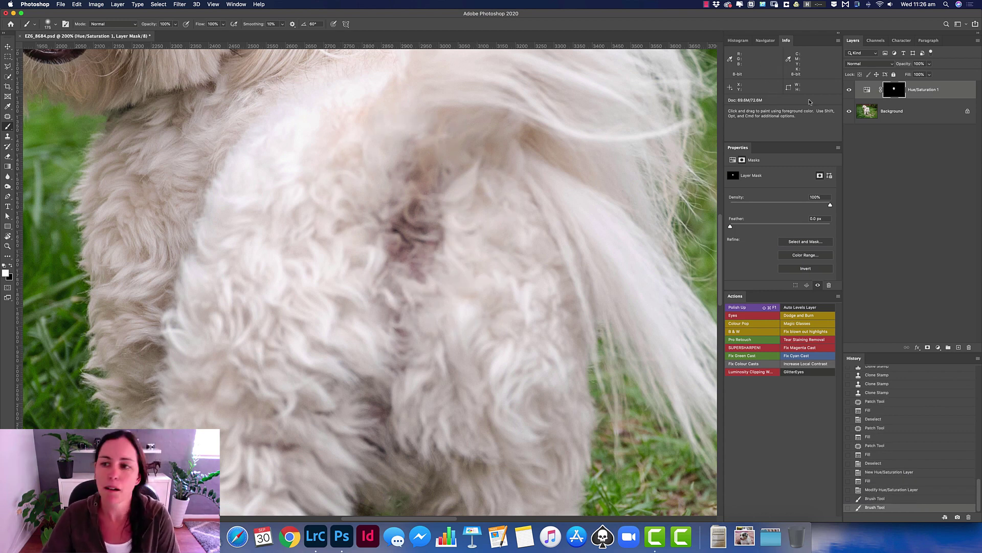
- Set the Lightness of the Reds in the Hue/Saturation layer to +28
left_click(867, 89)
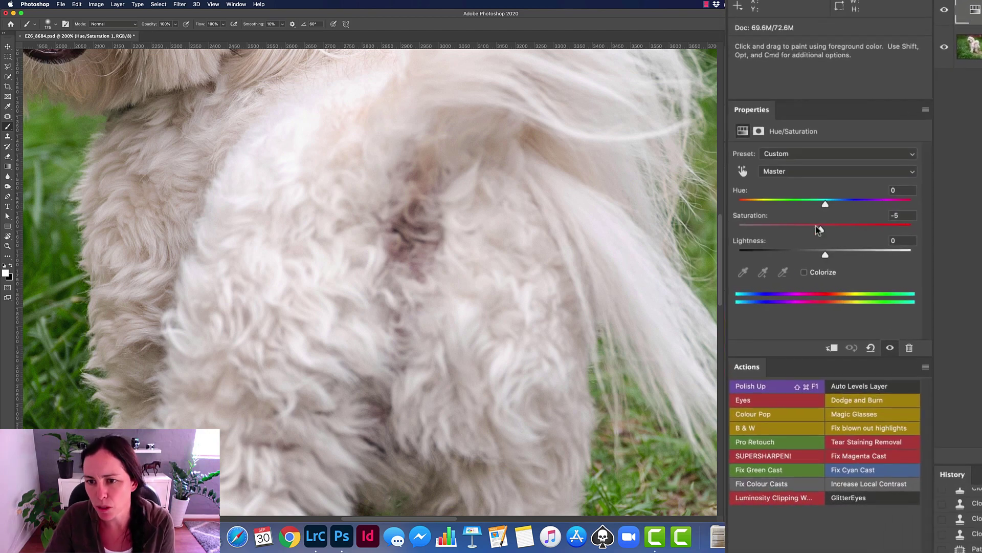
left_click(794, 171)
left_click(801, 180)
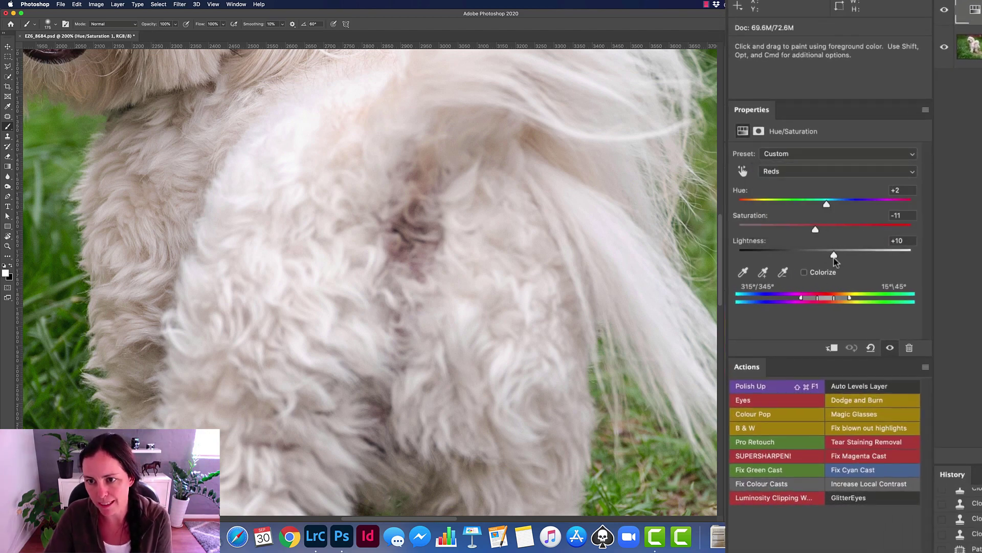
left_click_drag(836, 254, 848, 255)
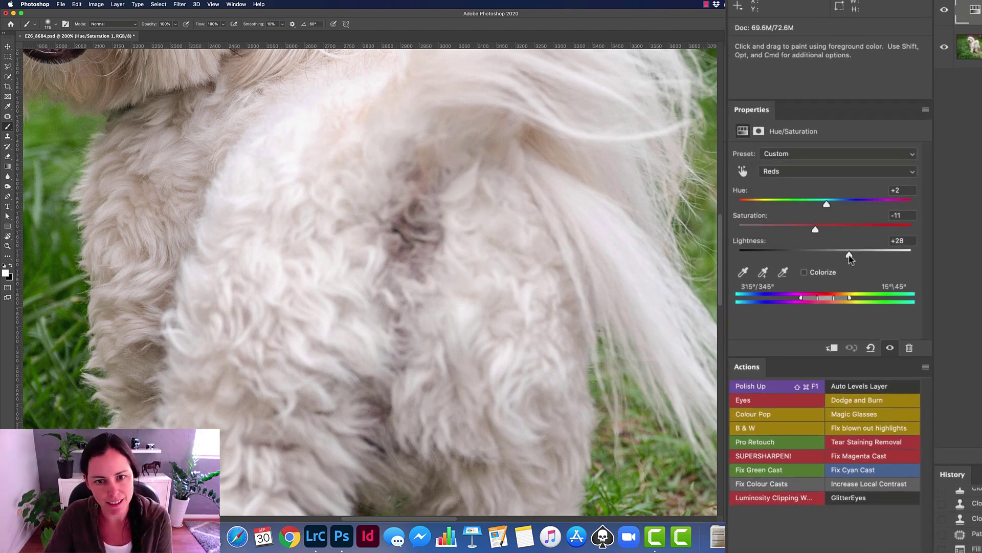
- Set the Yellows in the Hue/Saturation layer to Lightness +23 and Saturation −7
left_click(793, 176)
left_click(794, 180)
left_click_drag(832, 255, 819, 229)
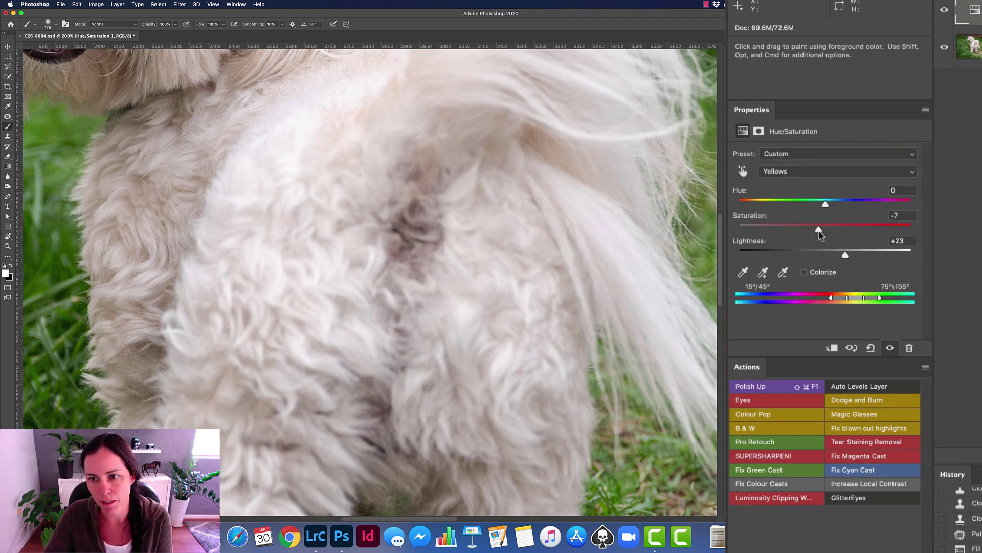
- Set the Saturation of the Reds in the Hue/Saturation layer to −5
left_click(810, 174)
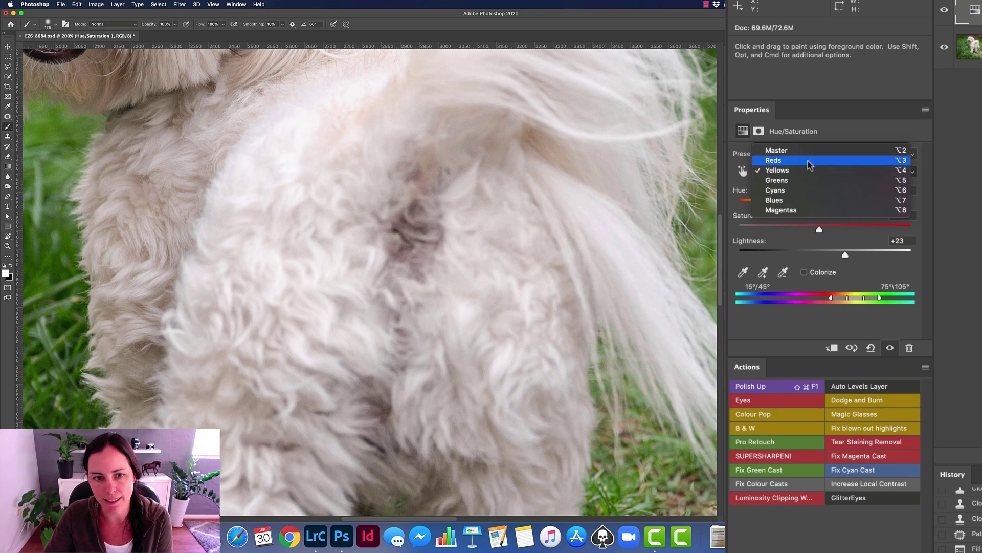
left_click(810, 160)
left_click_drag(816, 230, 821, 230)
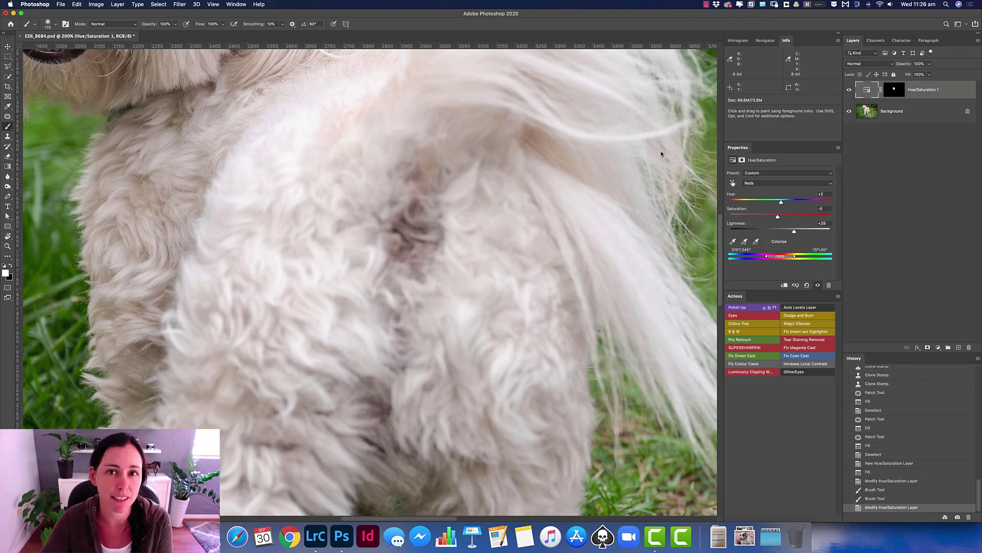
- Compare the fur with the Hue/Saturation layer hidden and shown, and flatten the image
left_click(850, 90)
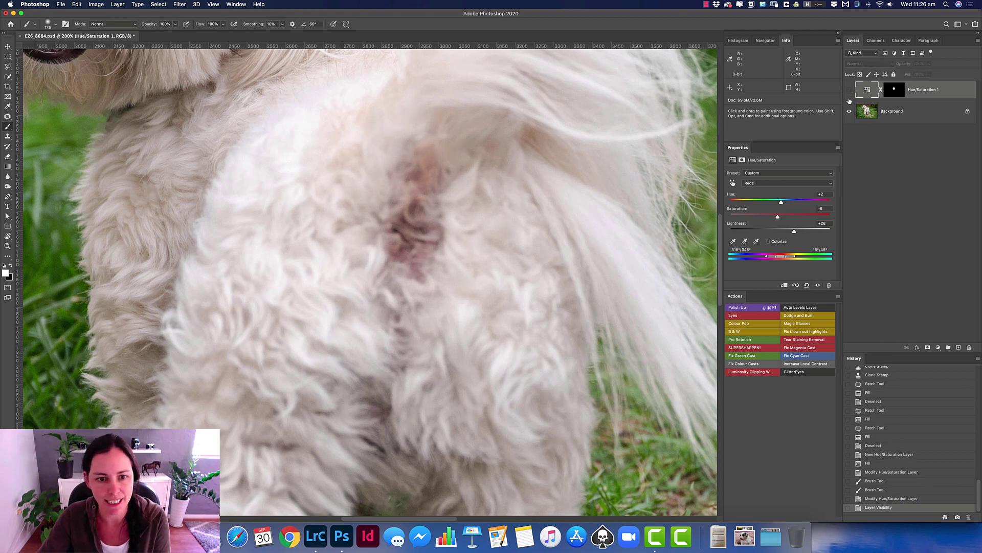
left_click(850, 90)
left_click(849, 90)
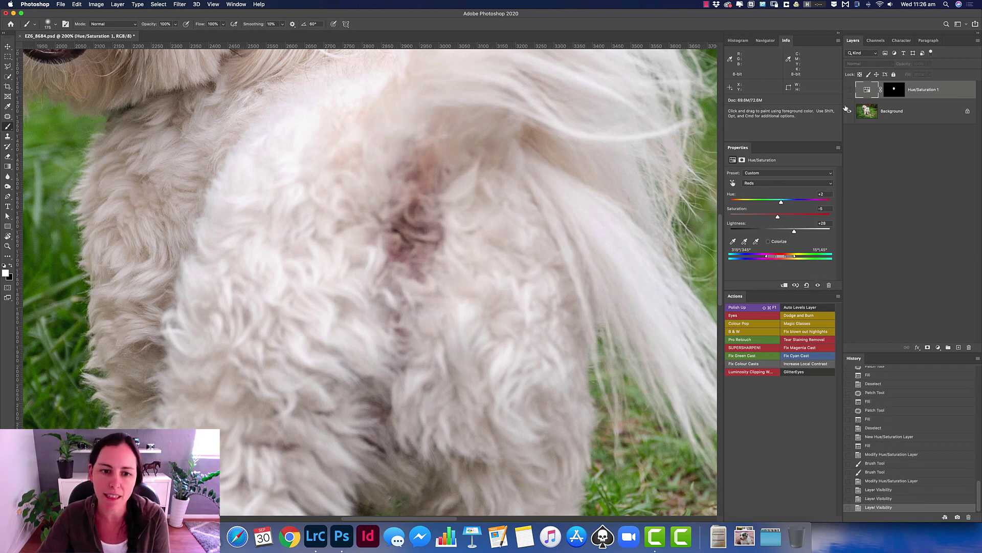
left_click(850, 90)
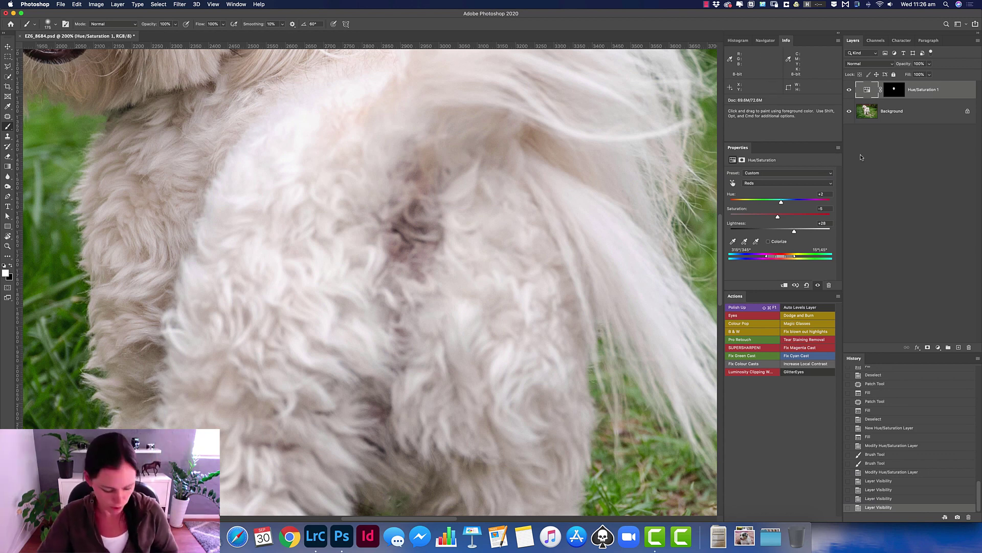
key("super+shift+f")
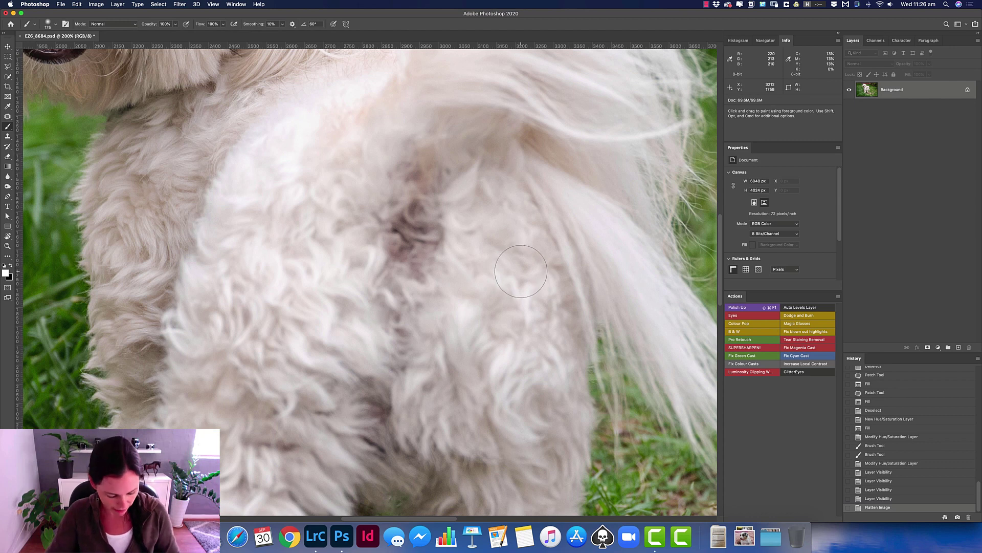
- Clone clean fur over the dark stain beneath the tail with a reduced Clone Stamp brush at 50% opacity and flow
key("s")
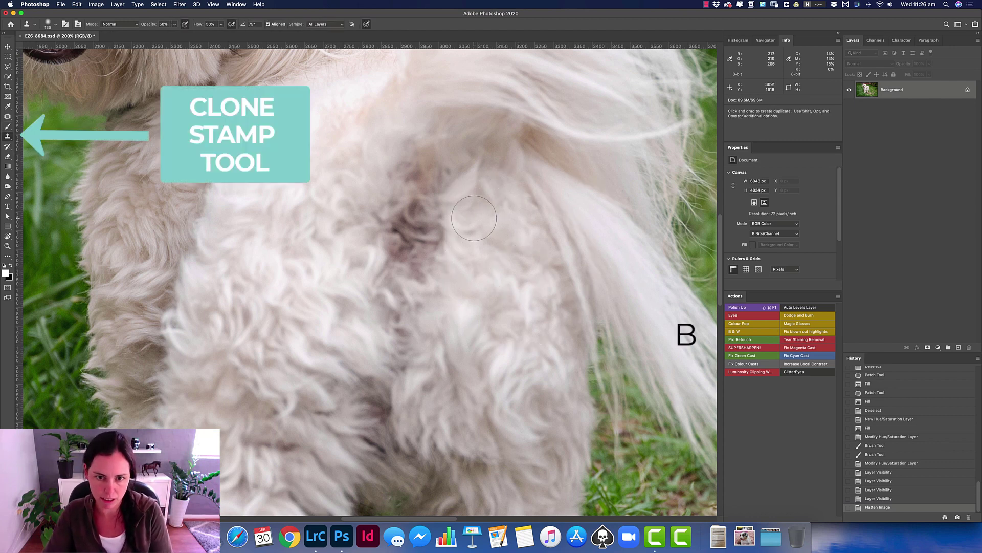
key("bracketleft")
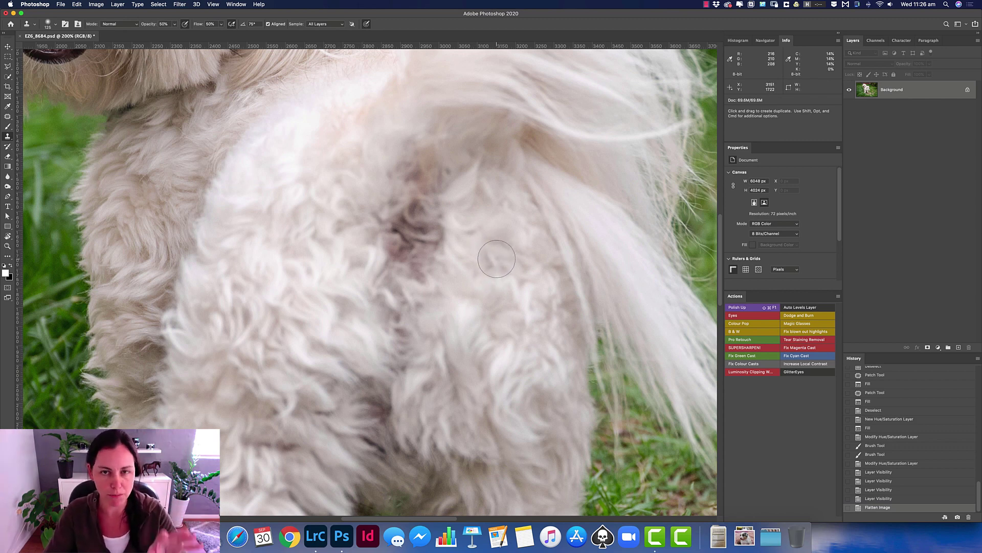
mouse_move(430, 256)
left_mouse_down()
mouse_move(430, 185)
mouse_move(445, 169)
mouse_move(410, 169)
left_mouse_up()
left_click(425, 164)
mouse_move(401, 225)
left_mouse_down()
mouse_move(387, 253)
mouse_move(408, 258)
left_mouse_up()
left_click(424, 264)
left_click(423, 267)
left_click(436, 281)
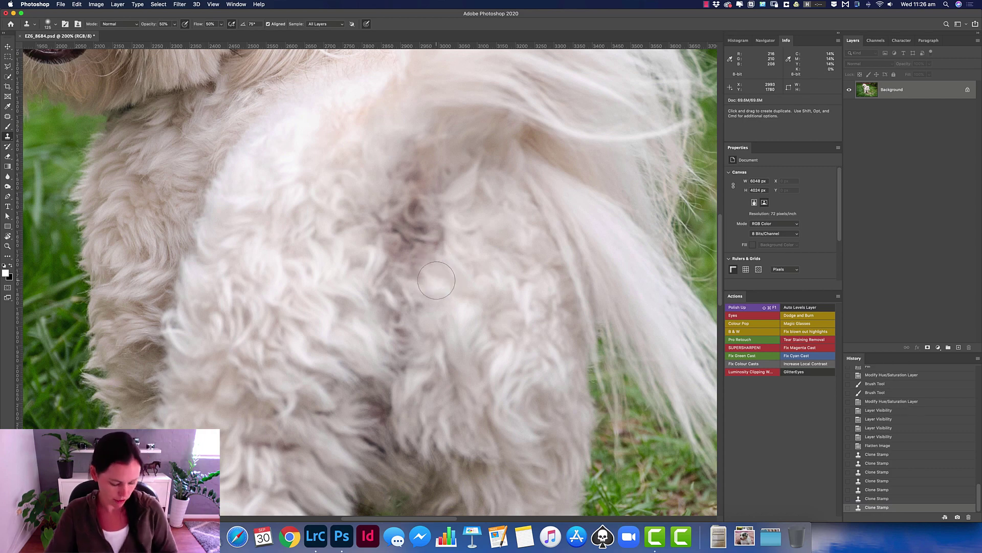
- Compare the whole photo at an earlier history state, before the stain correction, with the latest clone-stamped state
key("super+0")
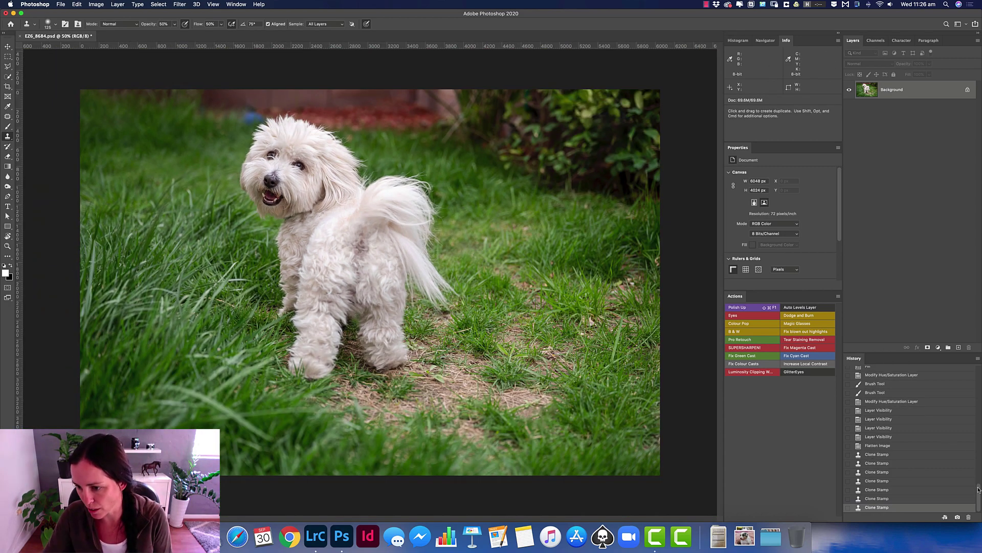
left_click(875, 367)
left_click_drag(979, 490, 980, 502)
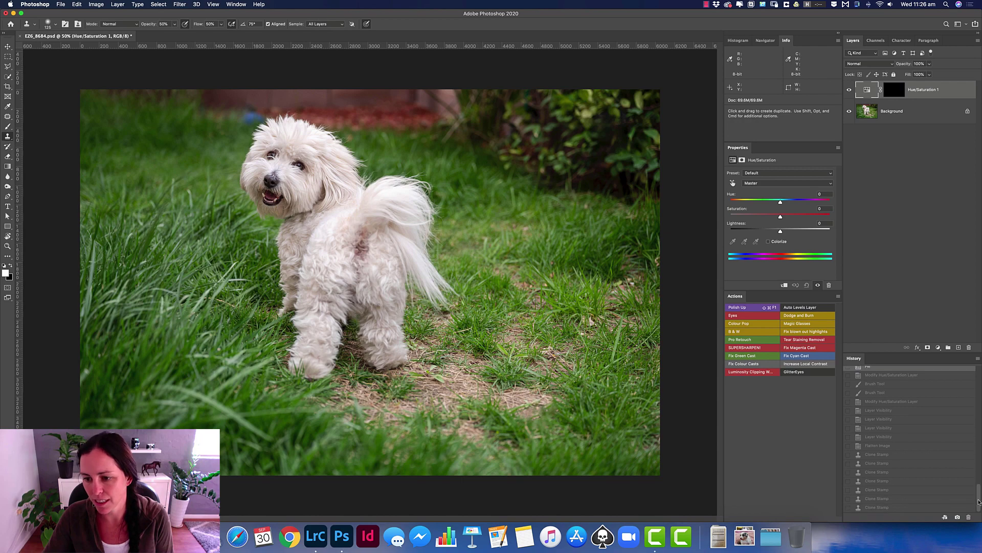
left_click(901, 507)
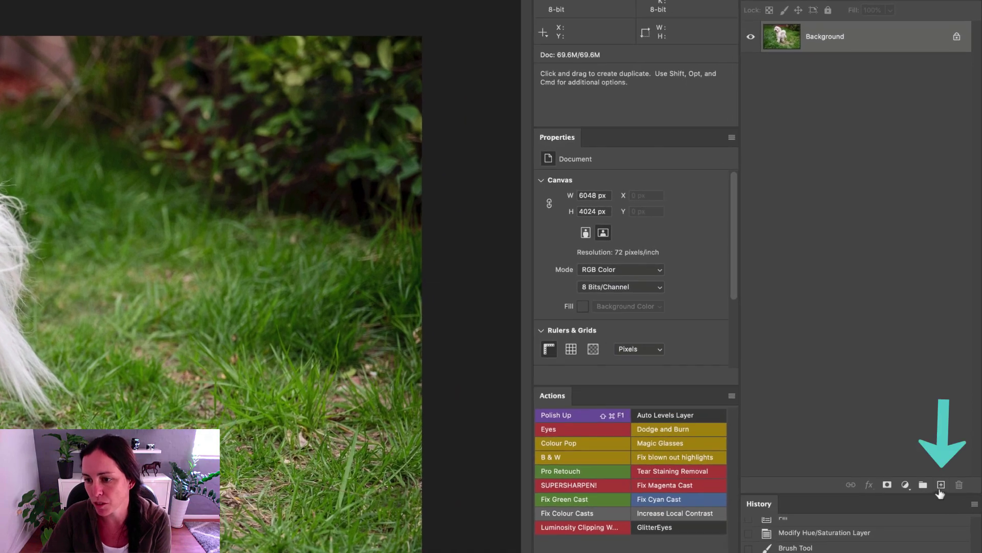
- Add a new empty layer and set the foreground colour to dark green #264c00 sampled from the foreground grass
left_click(941, 485)
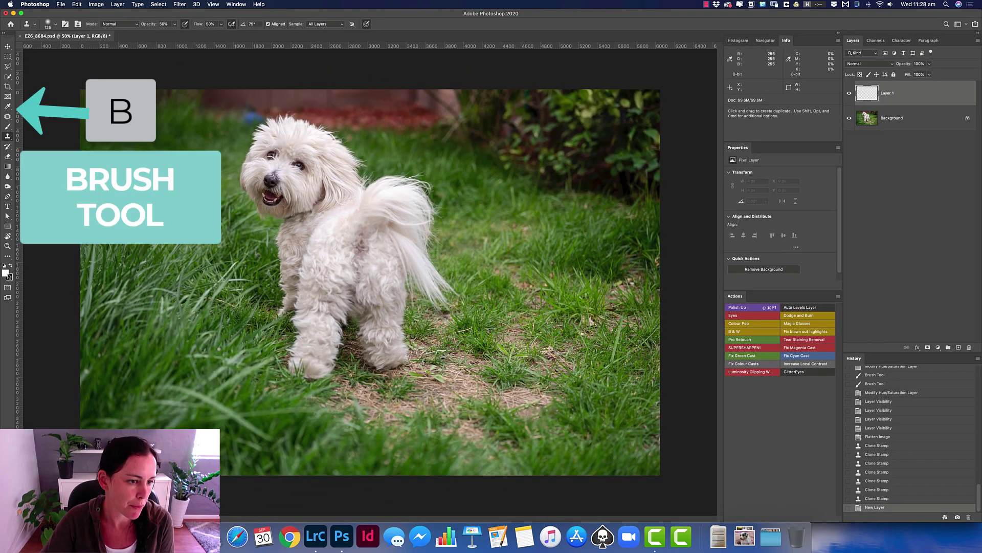
left_click(6, 273)
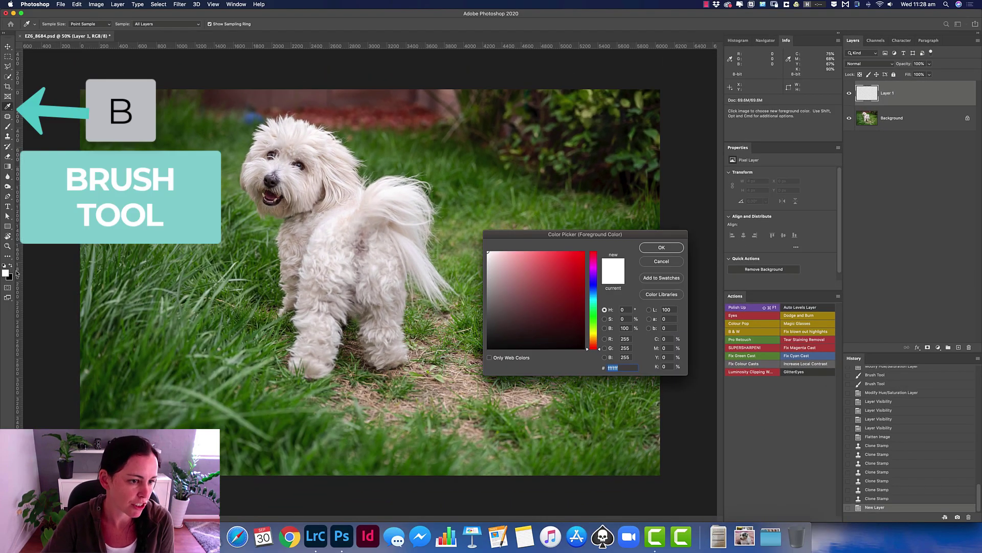
left_click(290, 422)
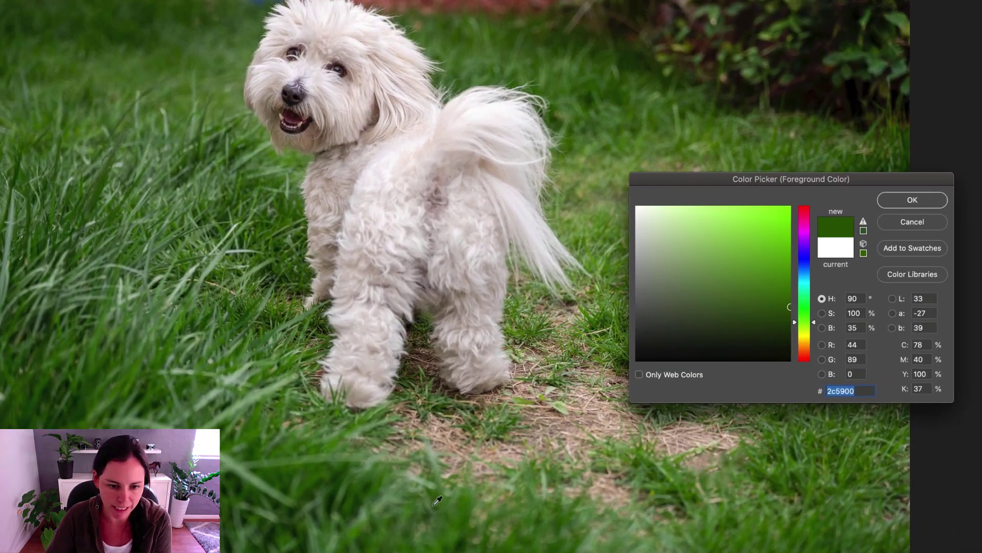
left_click(292, 445)
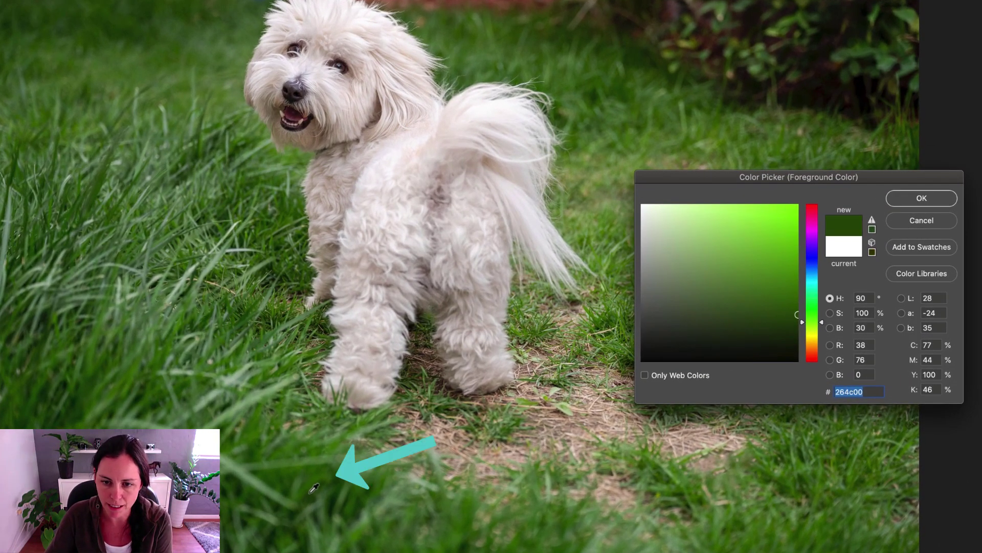
left_click(943, 202)
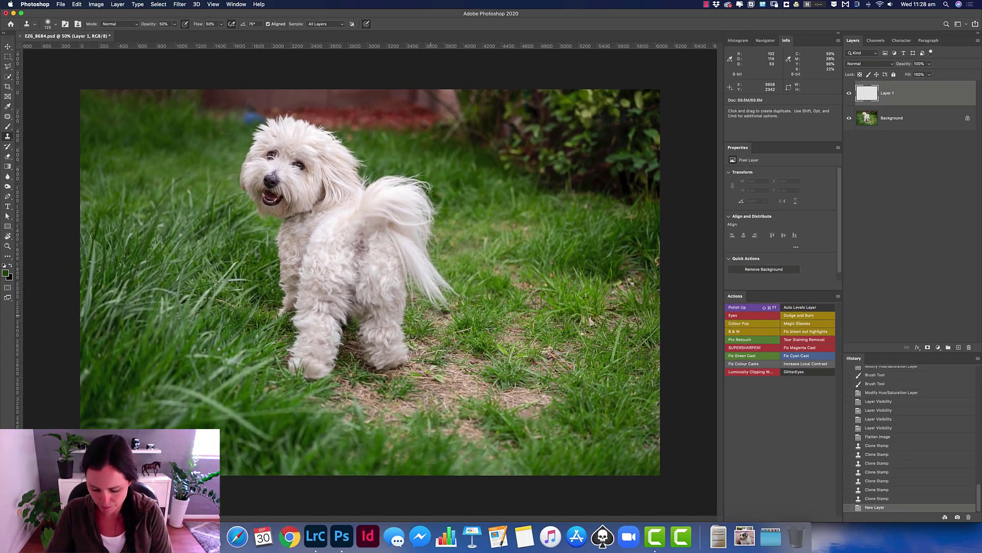
- Paint green on the new layer over the bare, dry ground in front of and to the right of the dog's hind legs
key("bracketright")
key("bracketright")
key("bracketright")
key("bracketright")
key("b")
key("bracketright")
key("super+equal")
left_click_drag(358, 409, 348, 343)
key("super+equal")
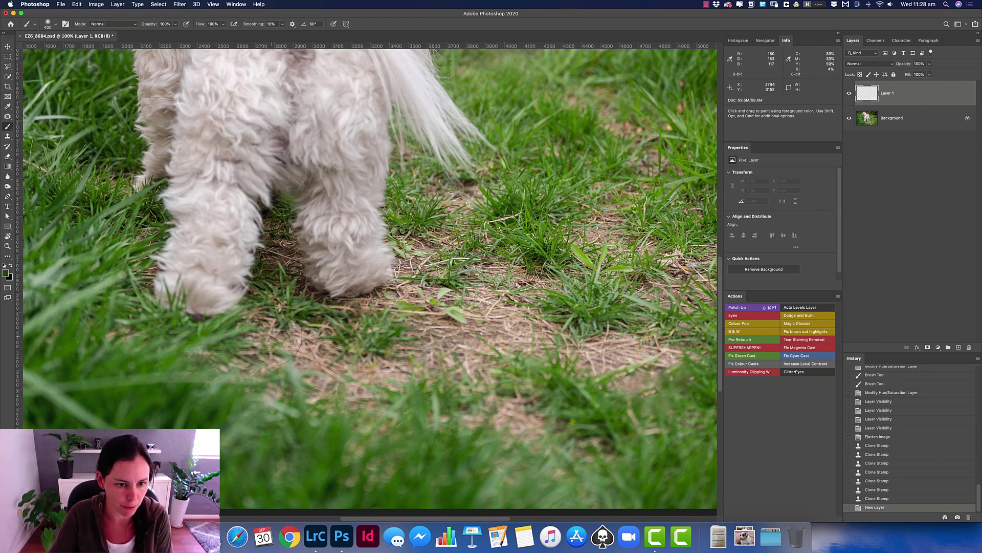
mouse_move(271, 333)
left_mouse_down()
mouse_move(256, 368)
mouse_move(461, 358)
mouse_move(532, 425)
left_mouse_up()
key("bracketleft")
key("bracketleft")
left_click(455, 419)
left_click(537, 330)
left_click(632, 361)
left_click_drag(632, 361, 494, 355)
left_click(545, 286)
left_click(517, 343)
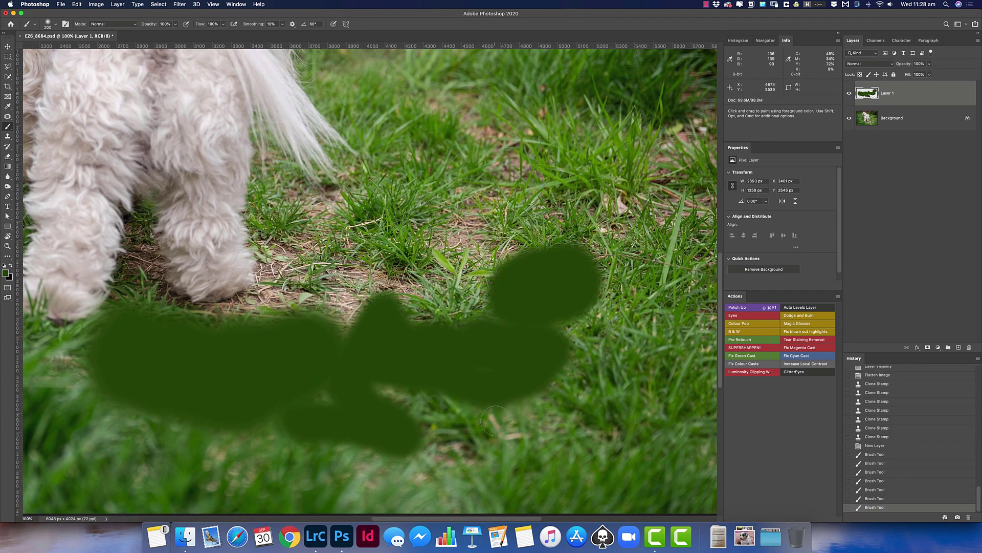
- Cover the remaining dry spots in the lower foreground and the bare ground beside the right hind leg with green
left_click_drag(499, 427, 435, 466)
left_click(361, 468)
left_click_drag(353, 292, 269, 269)
mouse_move(243, 302)
left_mouse_down()
mouse_move(315, 225)
mouse_move(470, 241)
left_mouse_up()
left_click(418, 286)
- Paint green over the brown patches farther back in the lawn to the right of the dog
mouse_move(458, 97)
left_mouse_down()
mouse_move(466, 204)
mouse_move(491, 297)
left_mouse_up()
scroll(491, 297, "up", 5)
scroll(358, 256, "right", 3)
left_click(351, 165)
left_click_drag(511, 379, 609, 231)
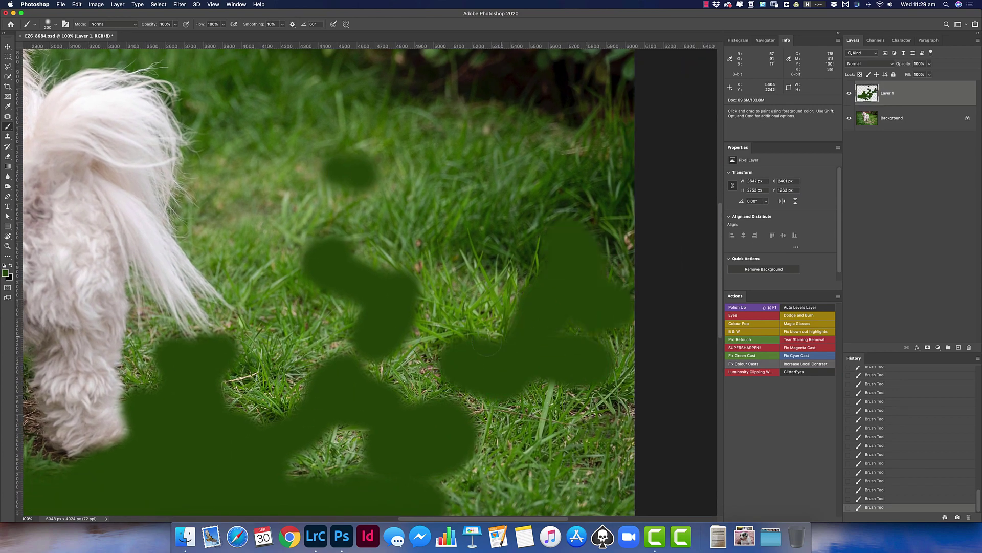
left_click(440, 348)
- Paint green over the bare ground between the hind legs and around the left hind paw
scroll(331, 295, "down", 5)
mouse_move(332, 296)
left_mouse_down()
mouse_move(305, 230)
mouse_move(353, 301)
left_mouse_up()
left_click_drag(174, 300, 174, 230)
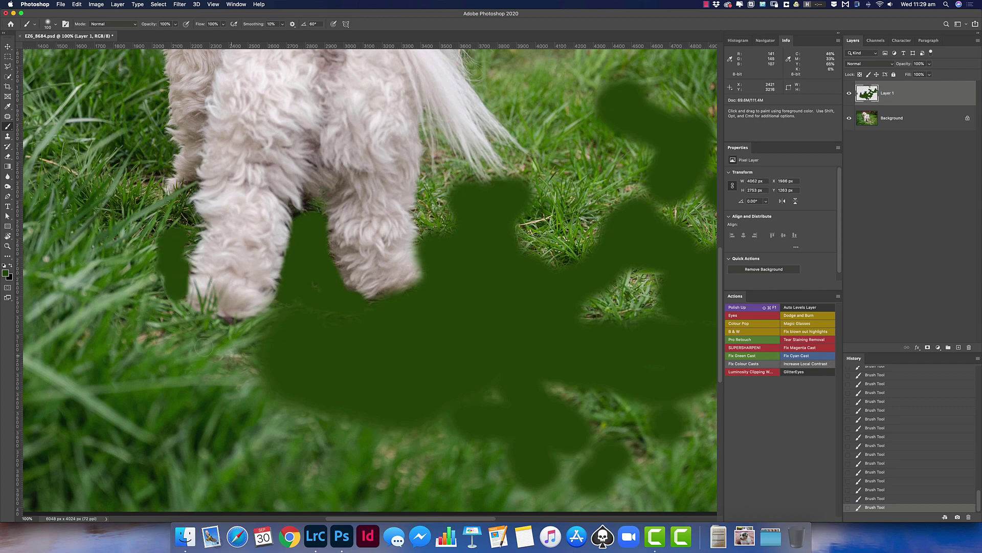
left_click_drag(149, 332, 261, 358)
key("super+minus")
key("super+minus")
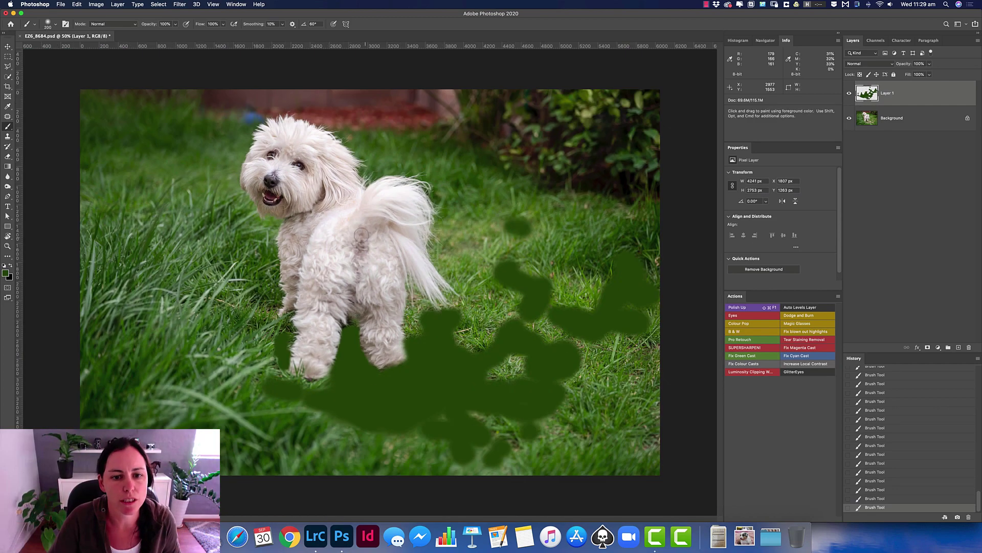
- Paint green with a larger brush over the fence area in the background to the upper left of the dog's head
key("super+plus")
key("super+plus")
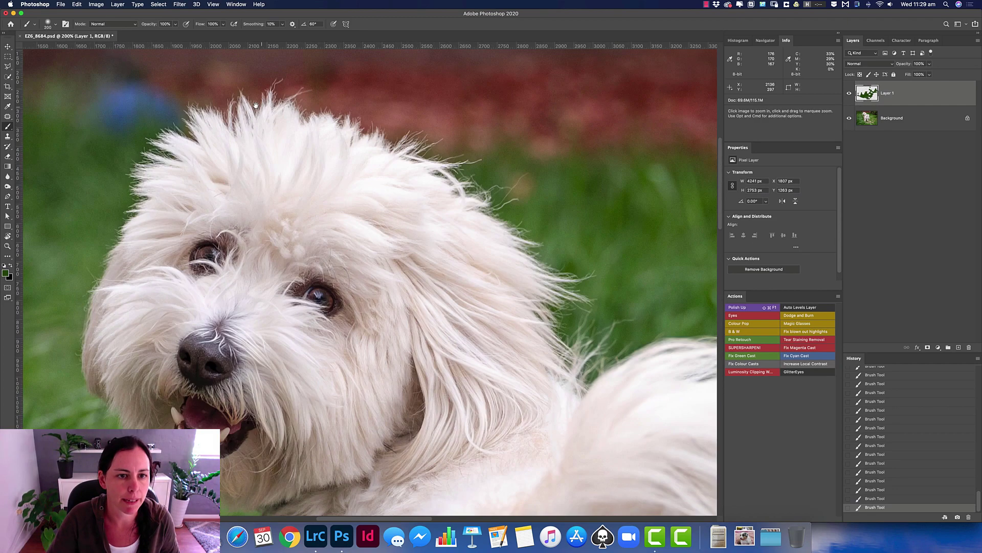
left_click_drag(256, 97, 414, 251)
key("super+minus")
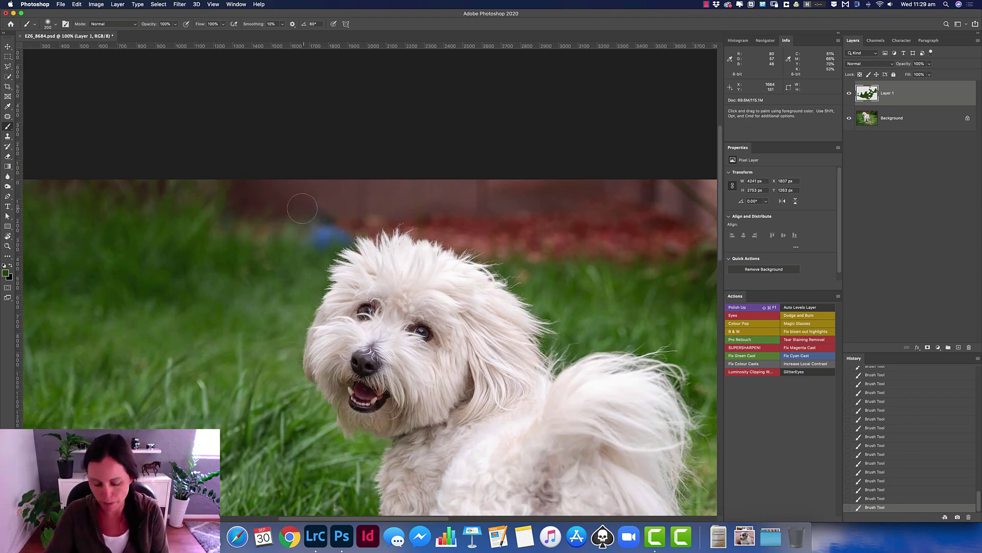
key("bracketright")
key("bracketright")
key("bracketright")
mouse_move(237, 164)
left_mouse_down()
mouse_move(244, 195)
mouse_move(272, 180)
mouse_move(310, 184)
mouse_move(322, 213)
mouse_move(312, 216)
mouse_move(326, 215)
mouse_move(329, 186)
left_mouse_up()
- Paint green with a smaller brush over the blue object and the red ground along the top of the dog's head
key("bracketleft")
key("bracketleft")
key("bracketleft")
key("bracketleft")
key("bracketleft")
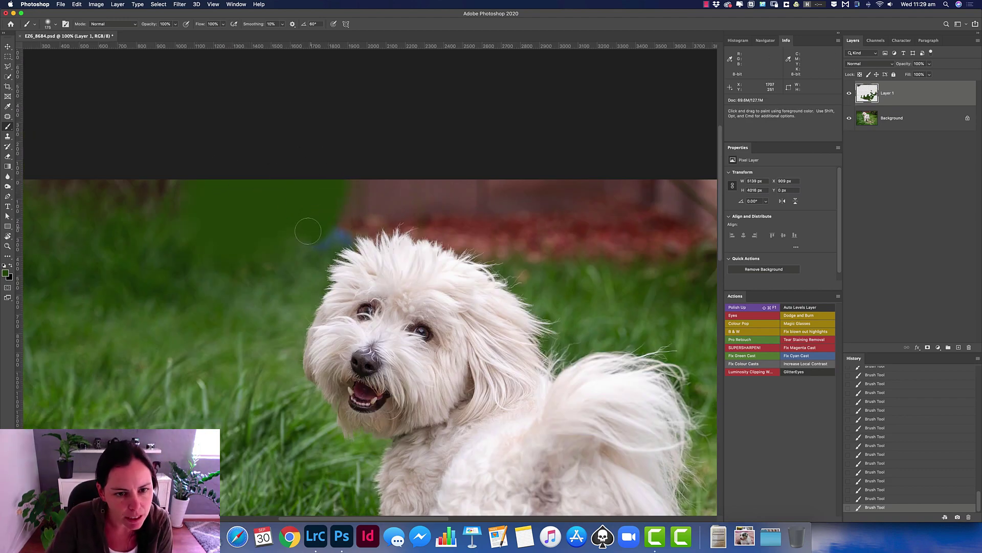
mouse_move(327, 234)
left_mouse_down()
mouse_move(385, 206)
mouse_move(368, 184)
mouse_move(414, 192)
mouse_move(399, 206)
mouse_move(417, 207)
mouse_move(429, 224)
mouse_move(360, 222)
mouse_move(481, 248)
mouse_move(474, 177)
mouse_move(532, 155)
mouse_move(500, 172)
mouse_move(548, 165)
left_mouse_up()
scroll(533, 153, "right", 3)
- Paint green with a greatly enlarged brush over the remaining fence and the shrubs in the photo's upper right
key("bracketright")
key("bracketright")
key("bracketright")
key("bracketright")
key("bracketright")
key("bracketright")
key("bracketright")
scroll(548, 165, "right", 5)
left_click(570, 208)
scroll(570, 208, "right", 5)
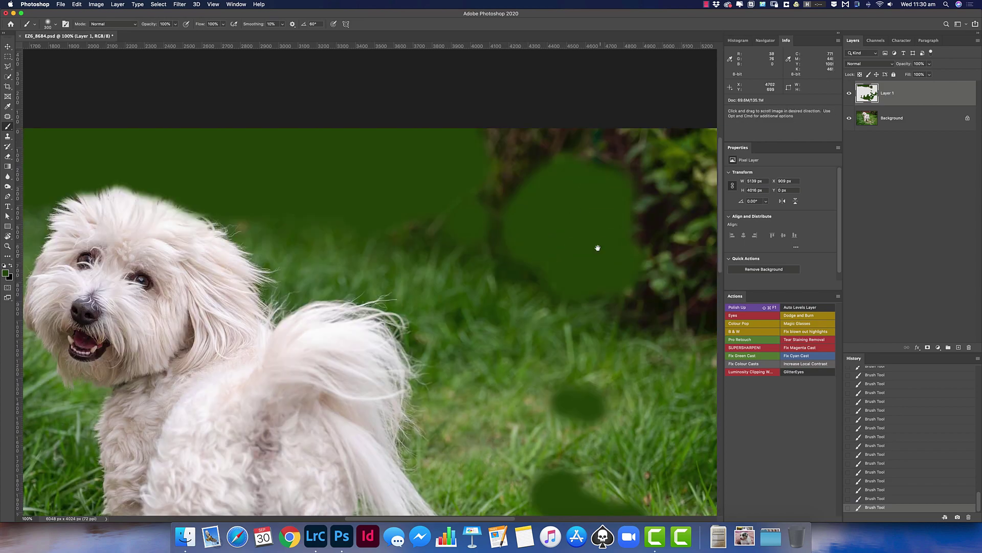
left_click(615, 471)
left_click_drag(401, 137, 517, 121)
- Extend the green paint along the photo's top edge to the left corner and over the yellowish patch behind the tail
scroll(401, 213, "left", 10)
key("bracketleft")
key("bracketleft")
key("bracketleft")
key("bracketleft")
key("bracketleft")
key("bracketleft")
key("super+minus")
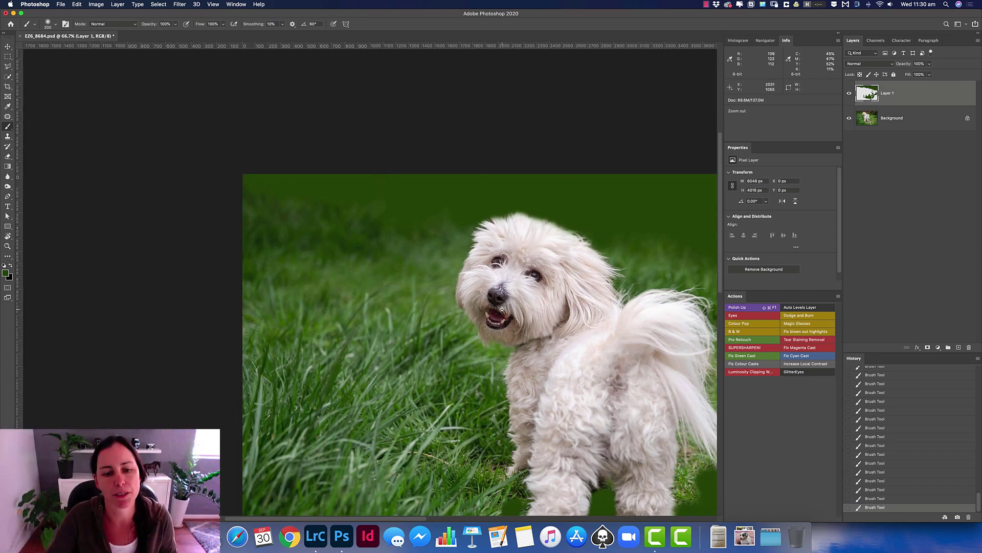
key("super+minus")
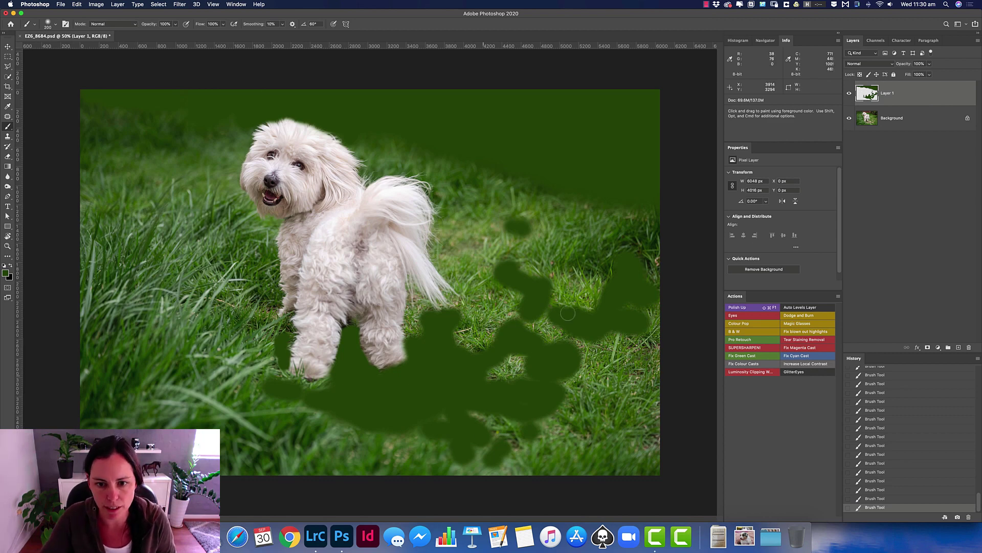
left_click_drag(463, 249, 512, 219)
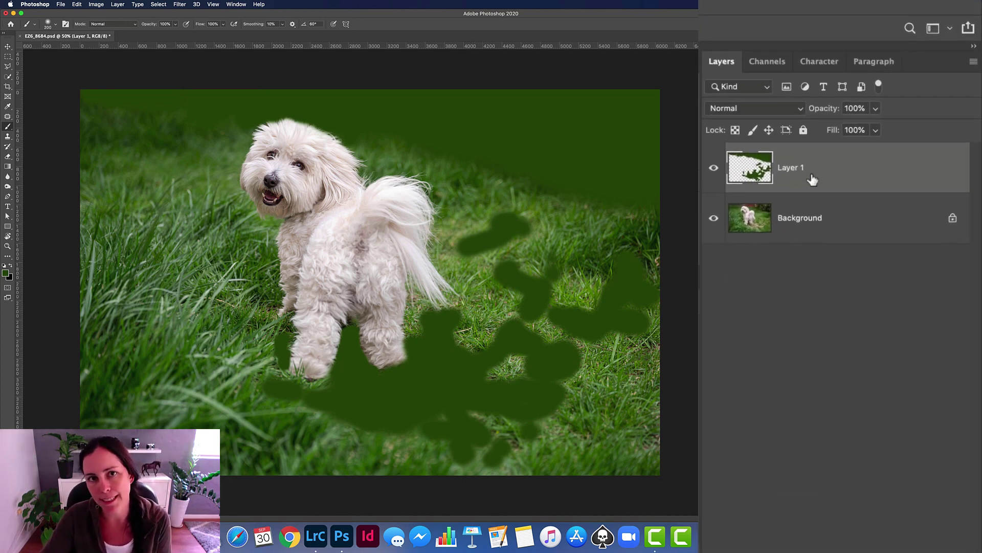
- Set Layer 1's blend mode to Hue and its opacity to 70%
left_click(796, 110)
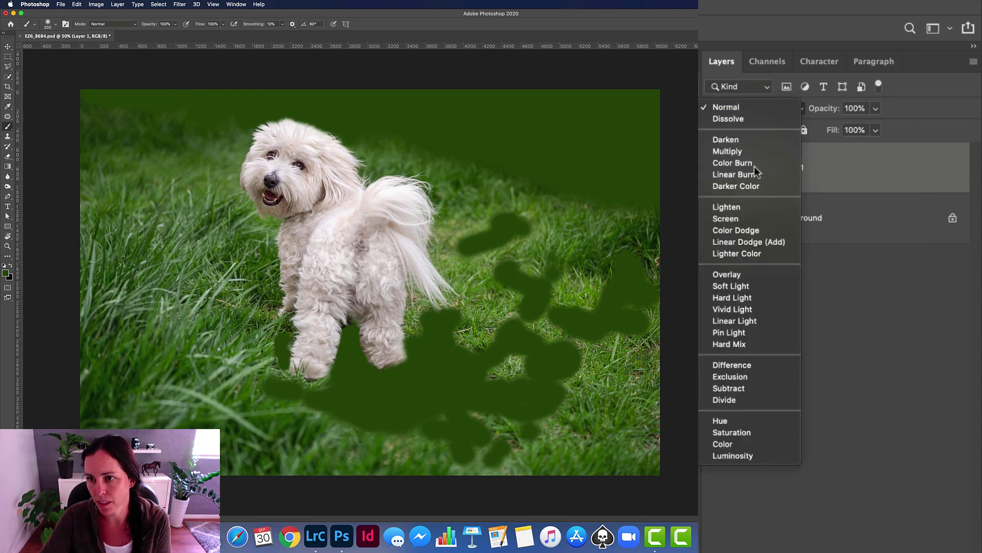
left_click(750, 422)
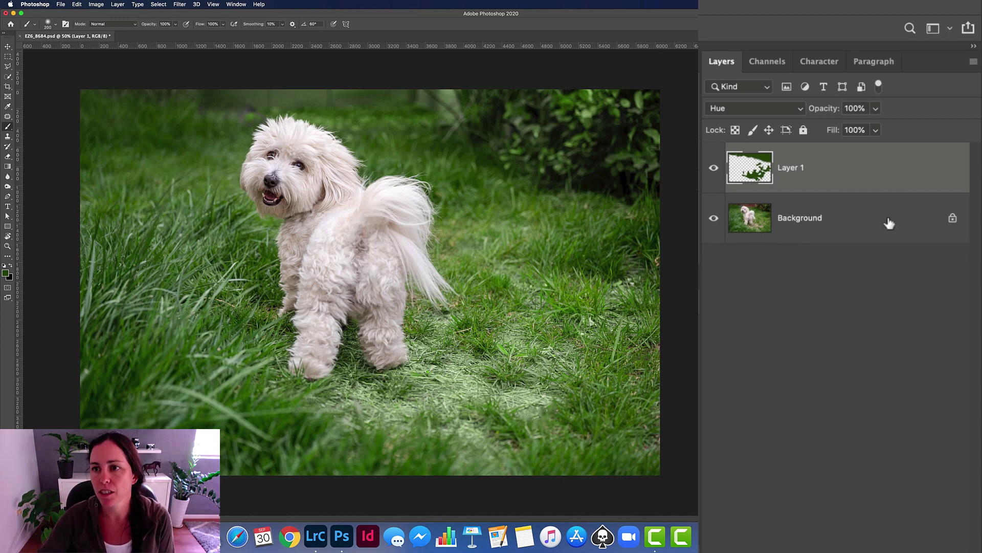
left_click(877, 109)
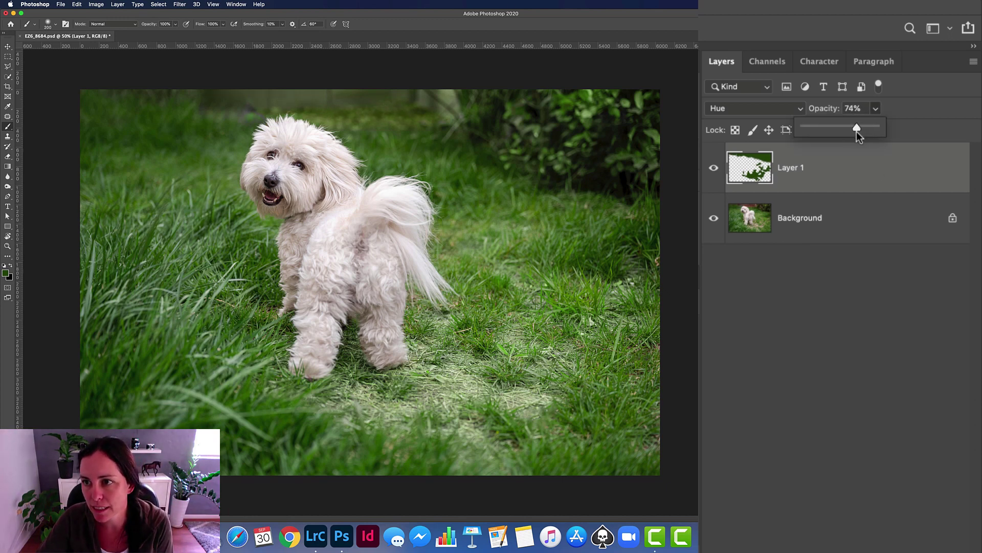
left_click_drag(858, 131, 854, 130)
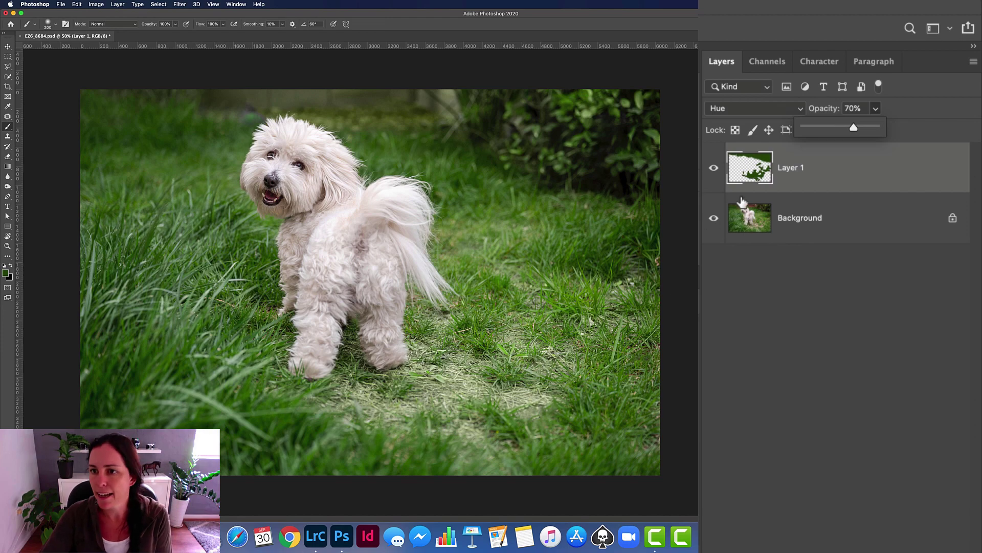
- Compare the photo with Layer 1 hidden and shown, flatten the image, and switch to the Move tool
left_click(713, 168)
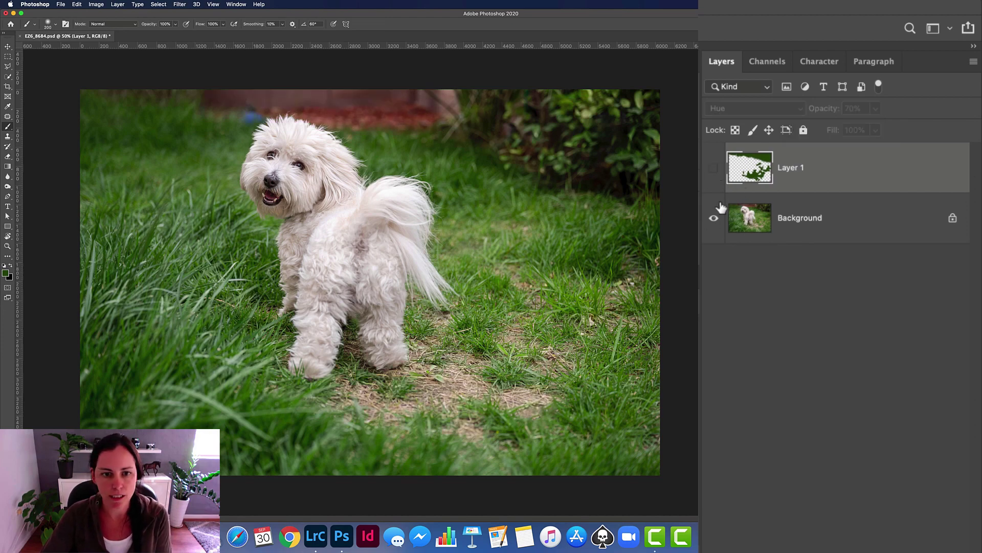
left_click(714, 168)
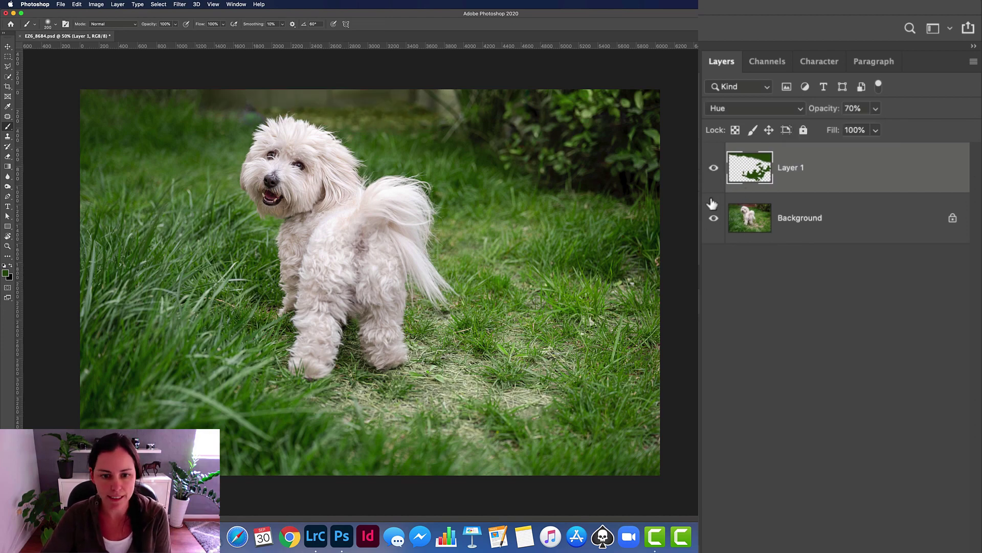
left_click(713, 168)
left_click(714, 168)
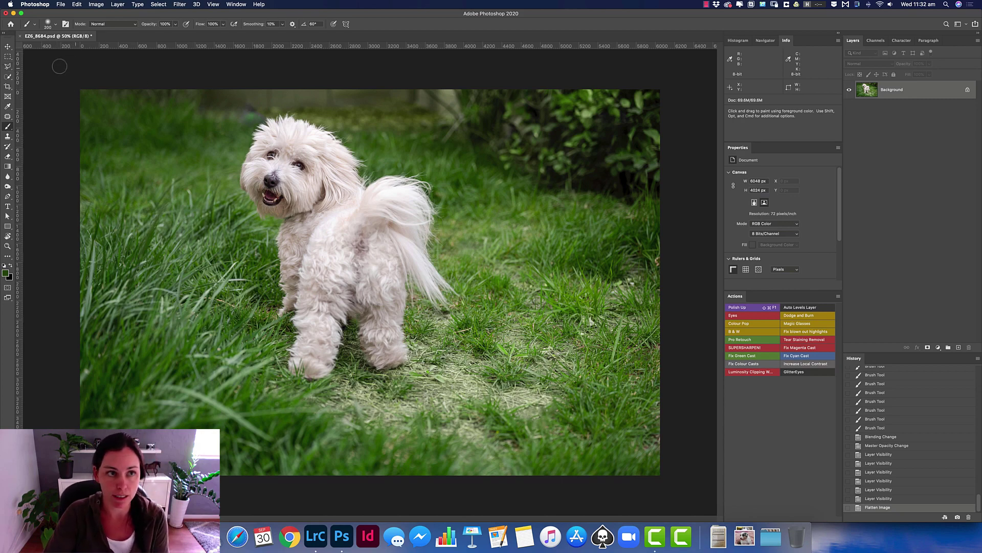
left_click(8, 46)
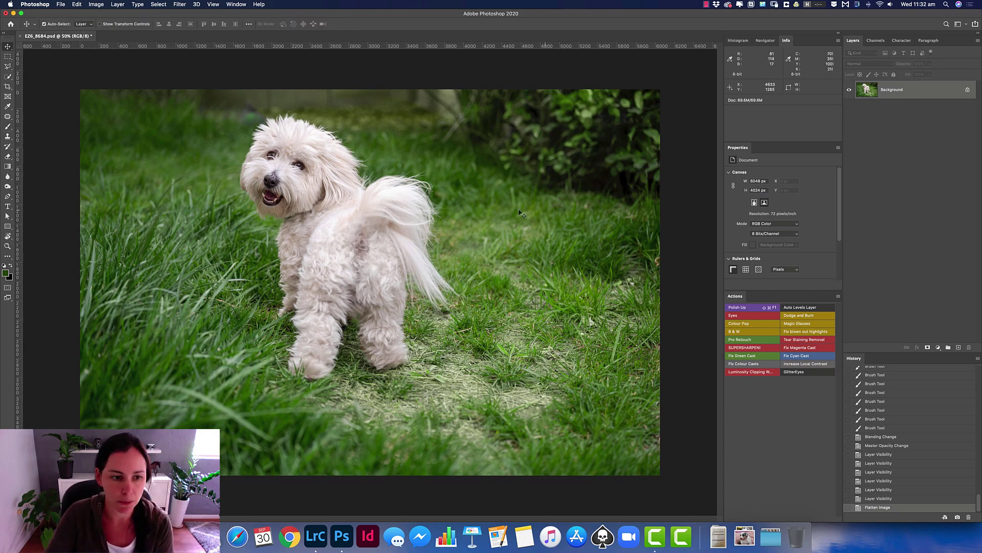
- Duplicate the Background layer and flip the copy horizontally
left_click_drag(900, 90, 959, 347)
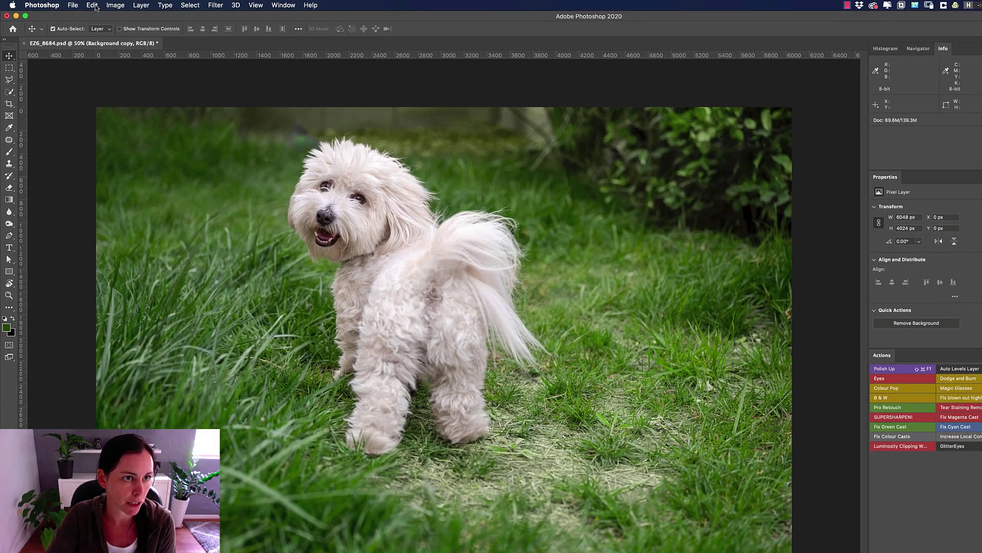
left_click(76, 4)
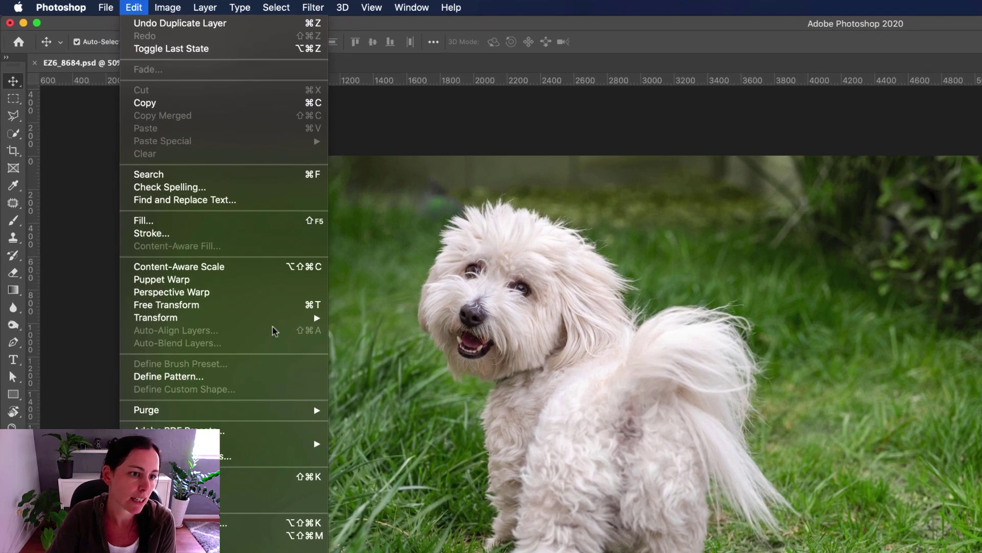
mouse_move(271, 318)
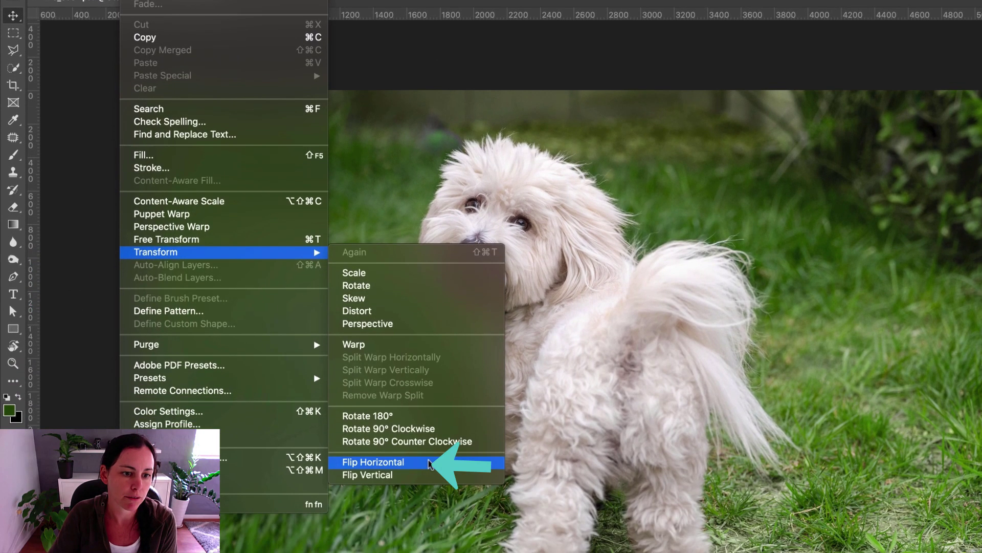
left_click(429, 464)
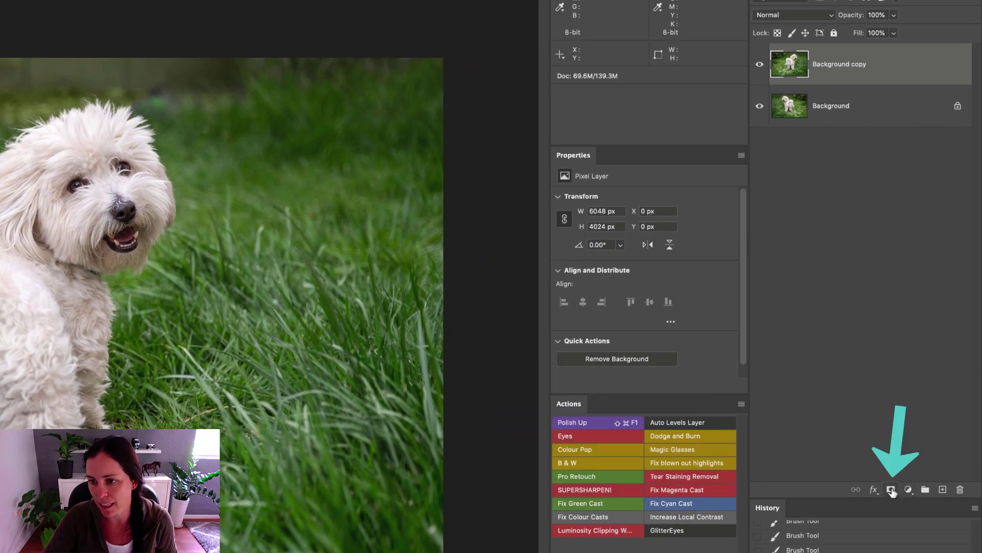
- Add a black mask to the flipped copy and reveal its long grass with a large white brush over the photo's lower right
left_click(891, 489, "alt")
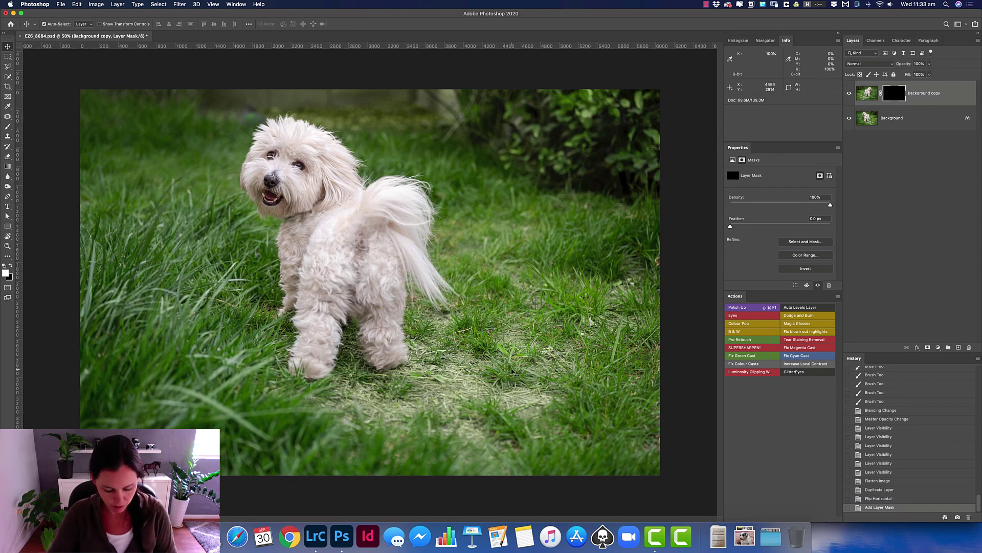
key("b")
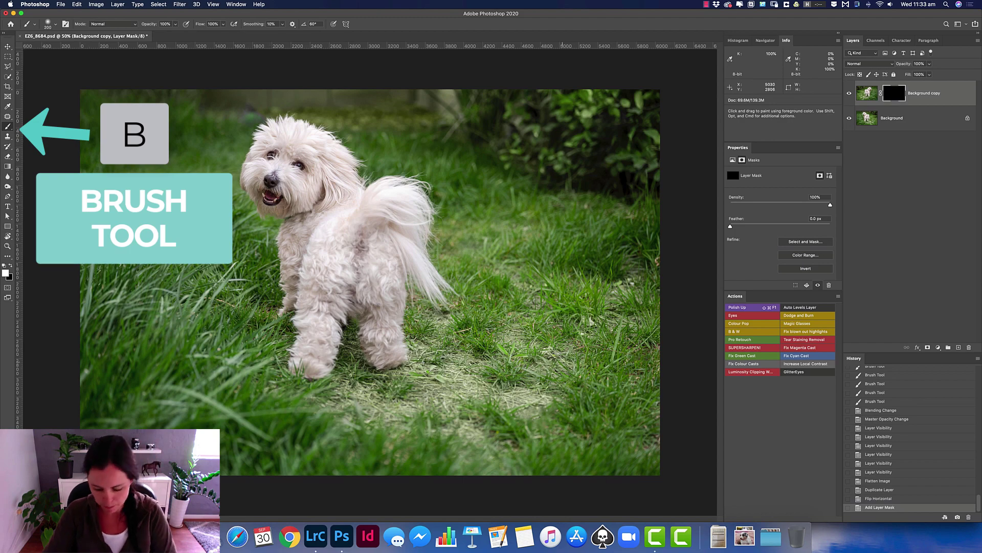
key("bracketright")
key("bracketright")
key("bracketright")
key("bracketright")
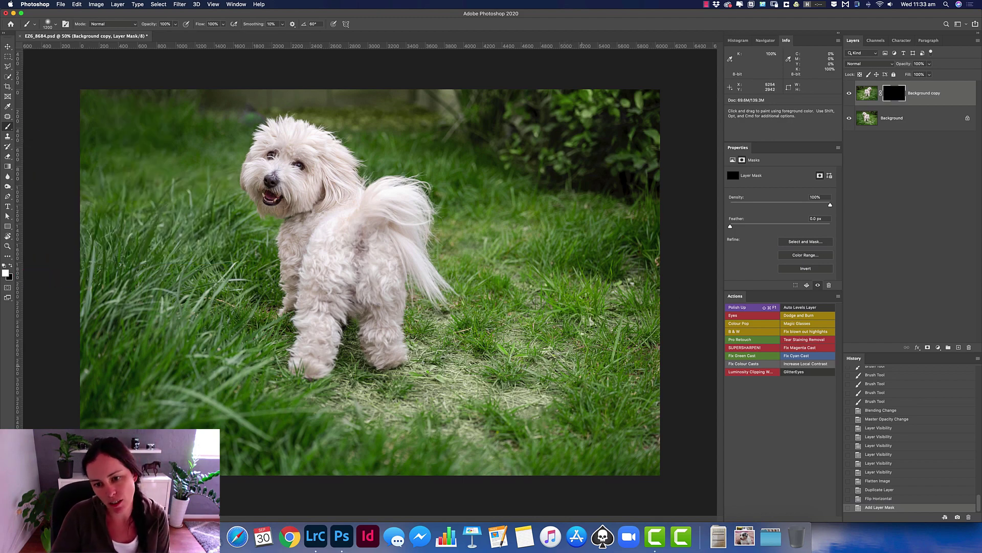
mouse_move(585, 362)
left_mouse_down()
mouse_move(573, 358)
mouse_move(609, 338)
mouse_move(650, 445)
mouse_move(563, 458)
mouse_move(499, 440)
mouse_move(507, 353)
mouse_move(568, 271)
mouse_move(641, 314)
mouse_move(627, 276)
mouse_move(622, 317)
mouse_move(511, 422)
mouse_move(445, 430)
mouse_move(461, 465)
mouse_move(451, 471)
mouse_move(572, 449)
left_mouse_up()
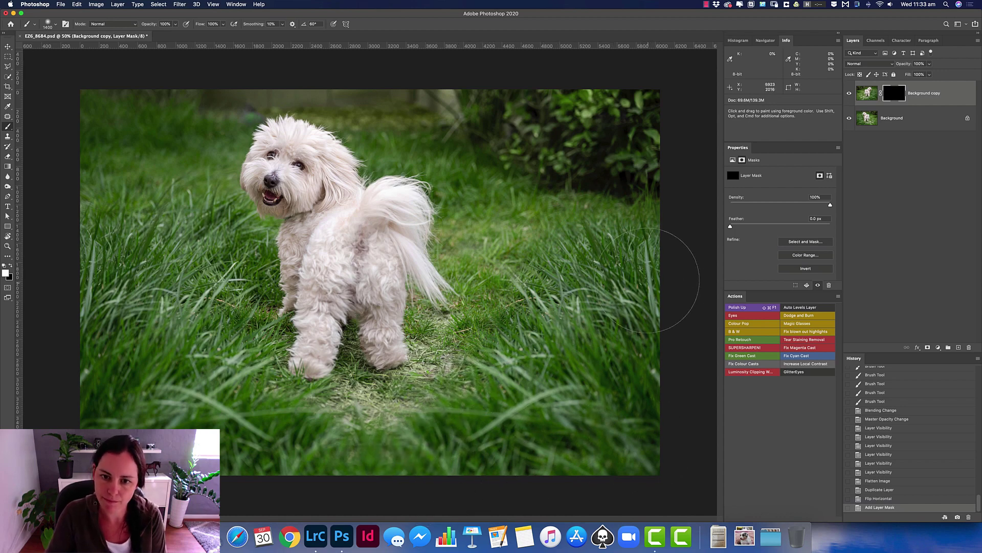
left_click_drag(663, 275, 687, 285)
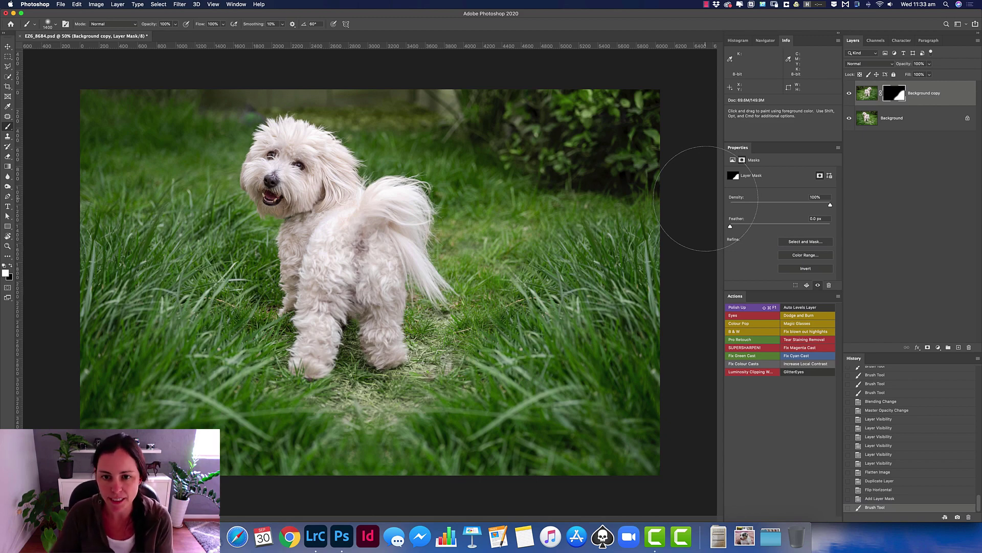
- Paint white on the mask with a smaller brush over the upper-right shrubs and down along the area beside the tail
key("bracketleft")
key("bracketleft")
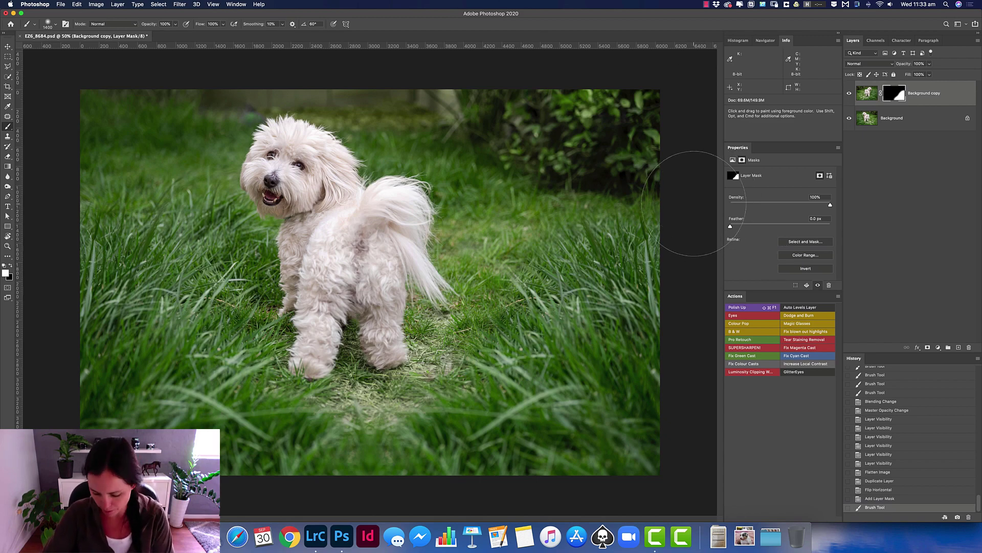
mouse_move(558, 159)
left_mouse_down()
mouse_move(643, 170)
mouse_move(654, 159)
mouse_move(643, 108)
mouse_move(526, 88)
left_mouse_up()
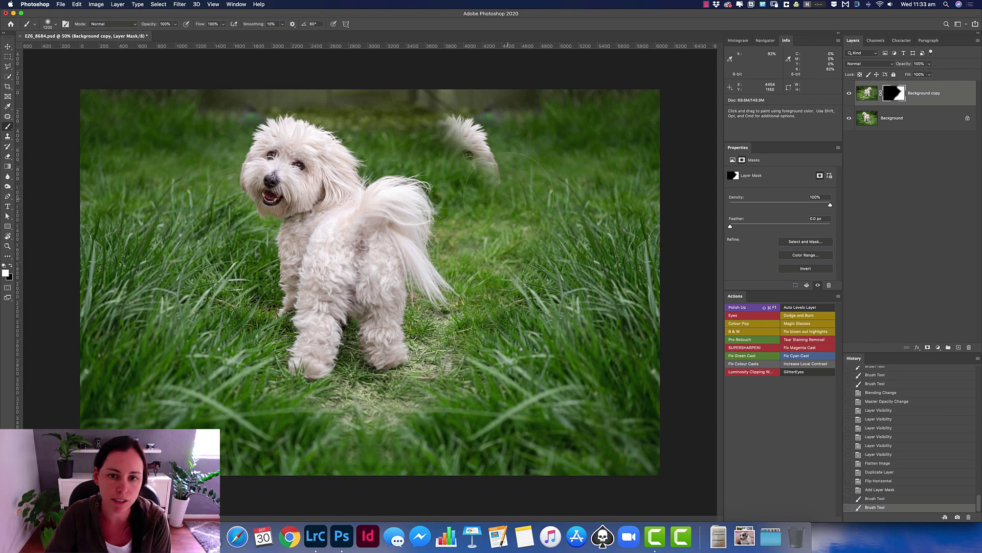
mouse_move(476, 174)
left_mouse_down()
mouse_move(528, 203)
mouse_move(459, 284)
mouse_move(439, 338)
mouse_move(491, 394)
mouse_move(475, 443)
mouse_move(401, 396)
mouse_move(358, 445)
mouse_move(384, 476)
mouse_move(483, 435)
left_mouse_up()
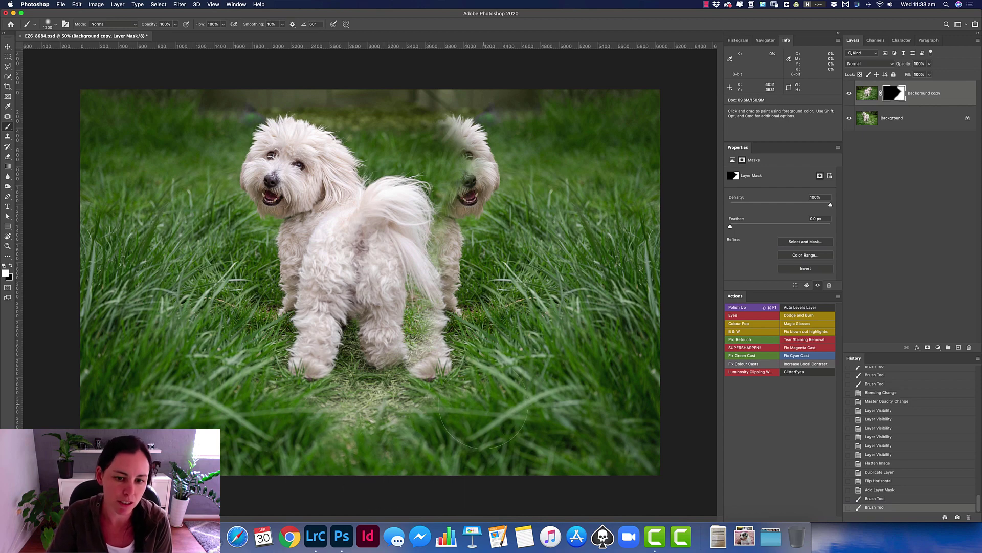
- Paint black on the mask with a reduced brush to hide the mirrored dog beside the tail
key("x")
key("bracketleft")
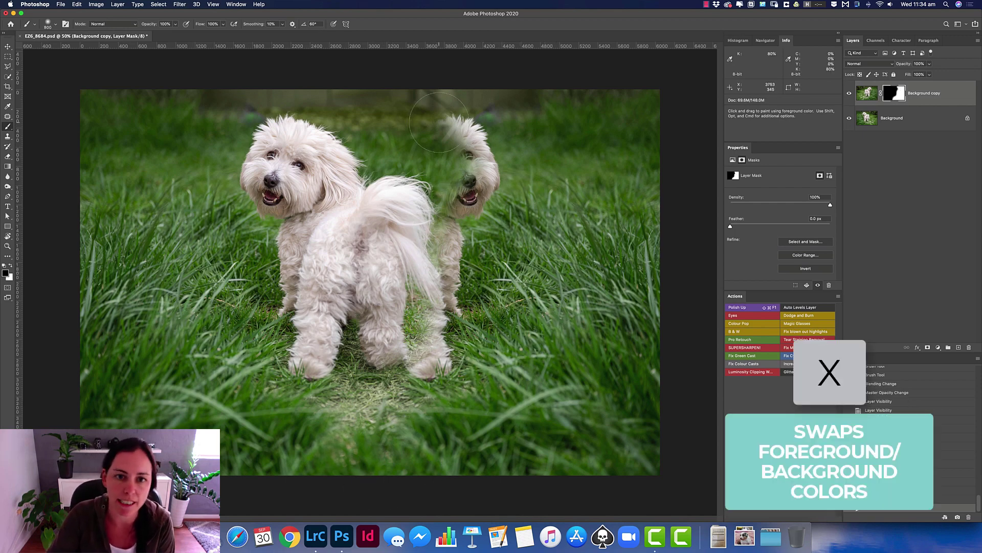
key("bracketleft")
mouse_move(446, 123)
left_mouse_down()
mouse_move(473, 135)
mouse_move(486, 164)
mouse_move(463, 210)
mouse_move(479, 225)
mouse_move(445, 251)
mouse_move(447, 320)
mouse_move(428, 342)
mouse_move(451, 361)
mouse_move(407, 370)
mouse_move(419, 364)
left_mouse_up()
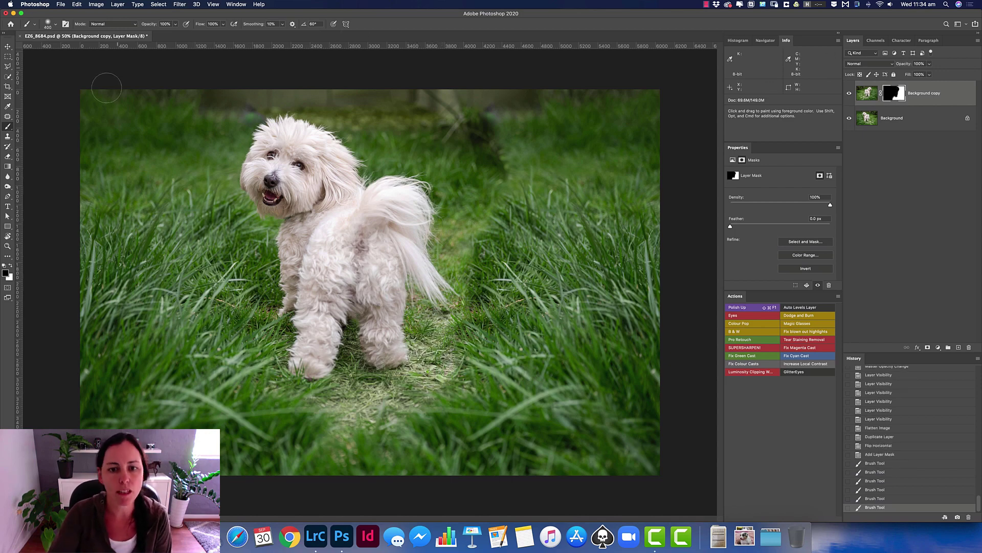
- Move the flipped copy's image to the right and slightly down to break up the mirrored look of the grass
left_click(8, 47)
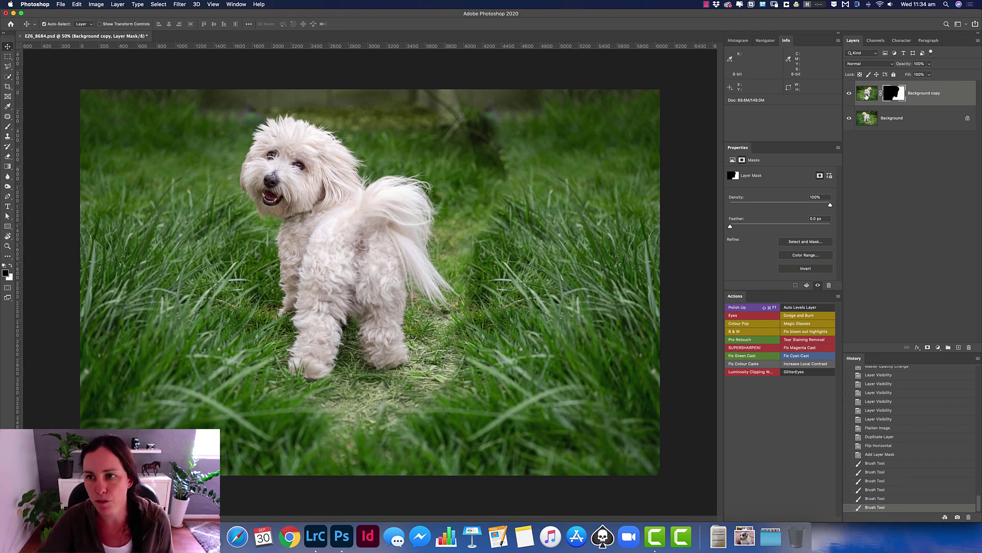
left_click(873, 94)
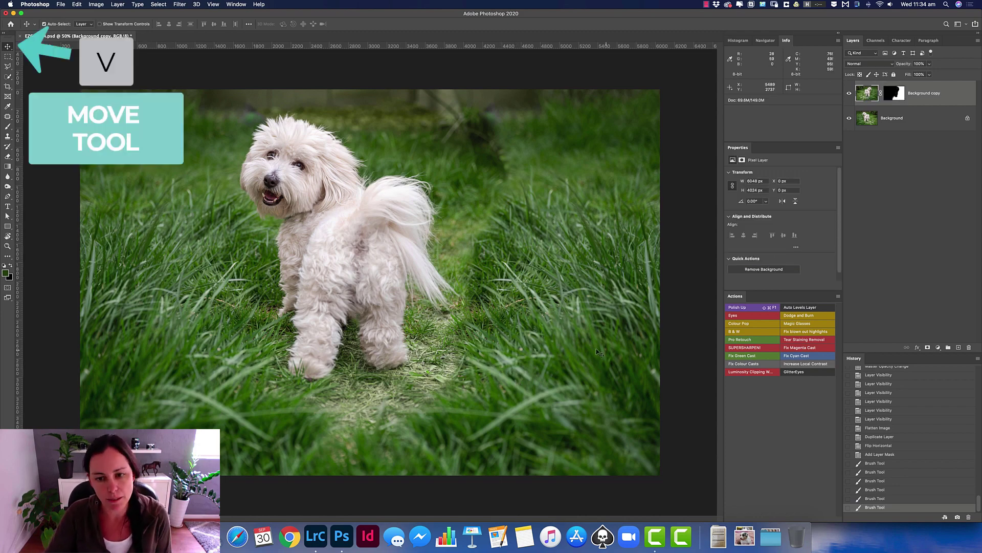
left_click_drag(595, 353, 624, 351)
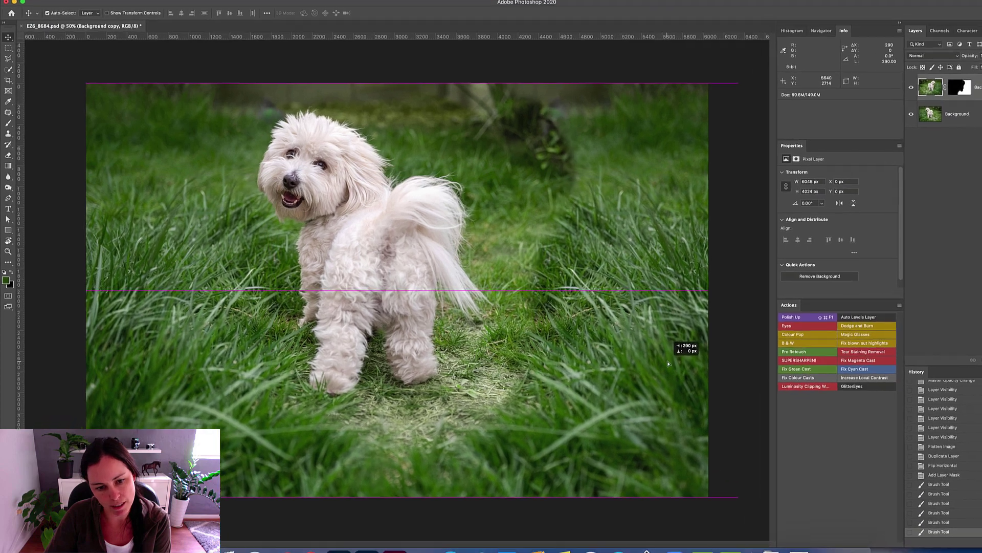
mouse_move(761, 390)
left_mouse_down()
mouse_move(818, 409)
mouse_move(707, 372)
mouse_move(730, 389)
mouse_move(809, 390)
mouse_move(766, 383)
mouse_move(743, 394)
mouse_move(759, 395)
mouse_move(748, 393)
mouse_move(754, 403)
left_mouse_up()
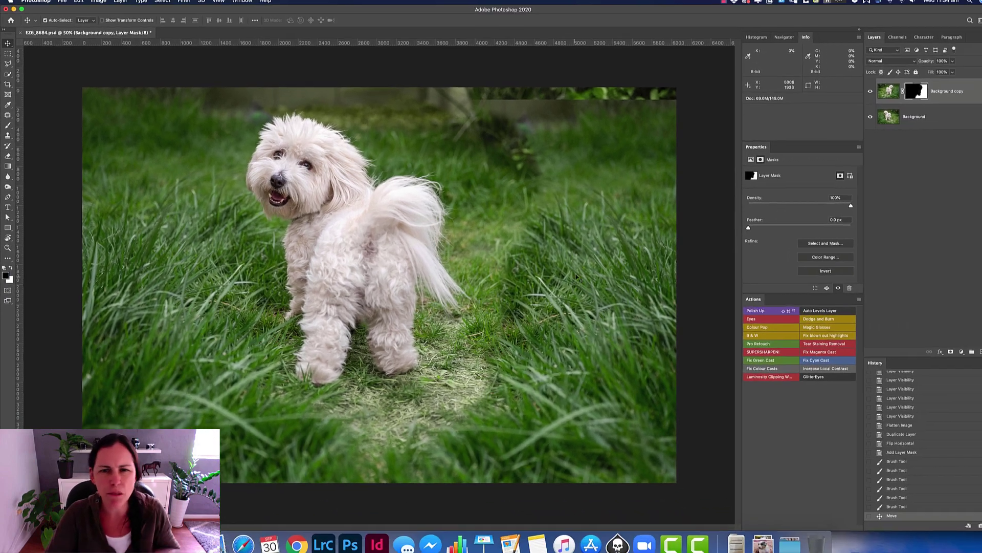
- Paint black on the mask with an enlarged brush along the flipped grass's inner edge and around the upper-right shrubs
key("b")
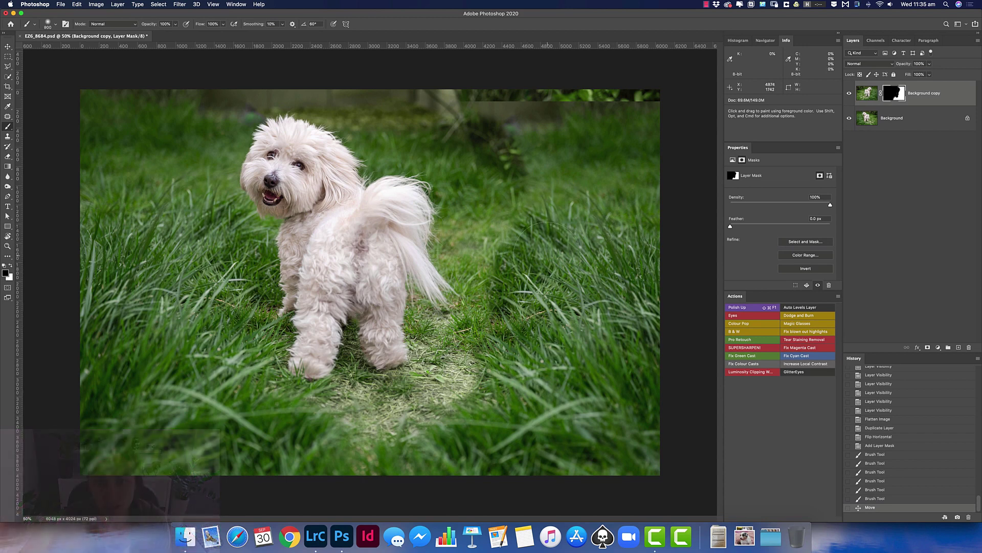
key("bracketright")
key("bracketright")
key("bracketright")
key("bracketright")
key("bracketright")
key("bracketright")
left_click_drag(579, 231, 614, 195)
mouse_move(542, 307)
left_mouse_down()
mouse_move(511, 287)
mouse_move(486, 307)
left_mouse_up()
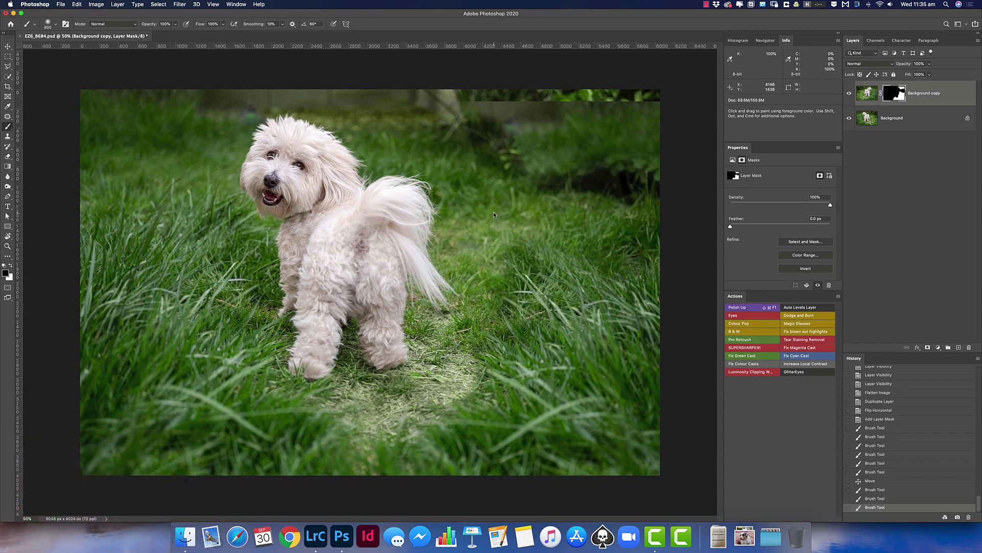
left_click_drag(543, 159, 491, 154)
left_click_drag(589, 169, 624, 204)
mouse_move(527, 179)
left_mouse_down()
mouse_move(486, 143)
mouse_move(473, 152)
mouse_move(528, 179)
mouse_move(491, 128)
left_mouse_up()
- Paint white on the mask over the ground below and beside the dog's paws, checking with the flipped copy hidden and shown
left_click(850, 94)
left_click(850, 93)
key("x")
left_click_drag(358, 461, 400, 389)
key("ctrl+comma")
key("ctrl+comma")
left_click_drag(359, 405, 374, 394)
left_click_drag(422, 415, 435, 404)
key("ctrl+comma")
mouse_move(379, 353)
left_mouse_down()
mouse_move(402, 343)
mouse_move(448, 394)
mouse_move(461, 359)
left_mouse_up()
key("ctrl+comma")
key("ctrl+comma")
key("ctrl+comma")
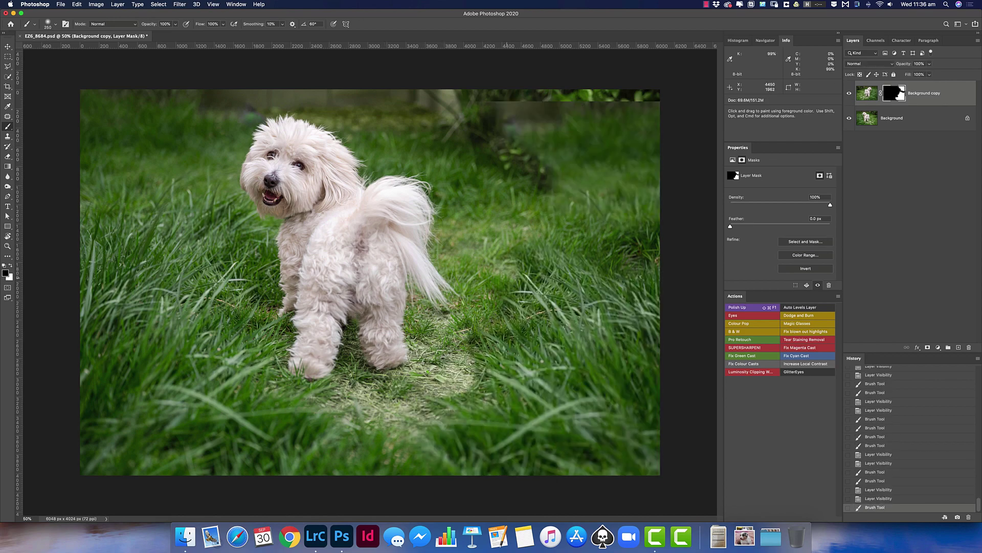
- Alternate black and white strokes on the mask to refine the grass edge beside the tail and at the photo's right border
key("x")
key("bracketleft")
left_click_drag(479, 240, 534, 244)
key("x")
left_click_drag(506, 205, 481, 245)
left_click_drag(478, 254, 489, 295)
key("ctrl+comma")
key("ctrl+comma")
key("bracketleft")
key("bracketleft")
key("bracketleft")
key("x")
mouse_move(616, 289)
left_mouse_down()
mouse_move(606, 251)
mouse_move(655, 272)
mouse_move(591, 227)
mouse_move(660, 250)
left_mouse_up()
key("x")
left_click_drag(490, 220, 505, 232)
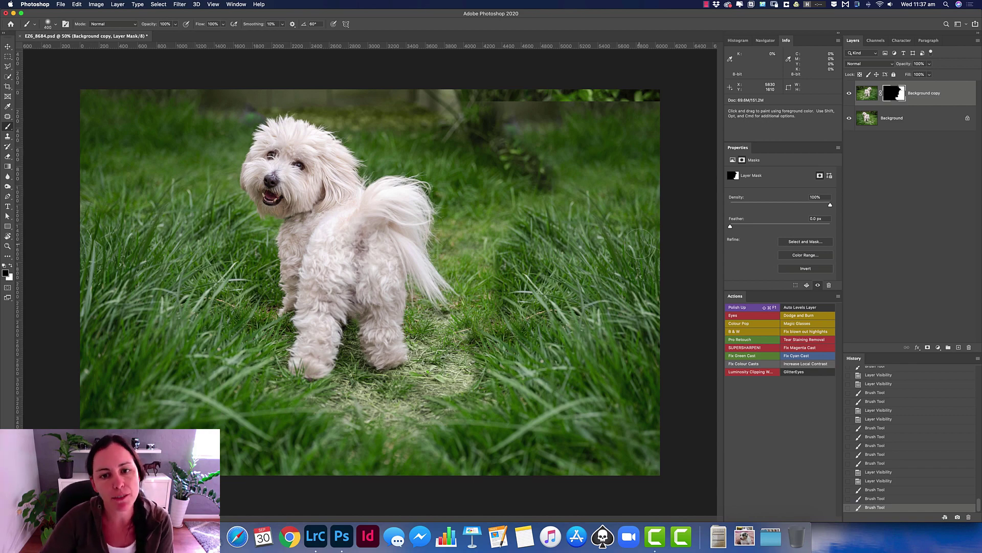
- Compare the photo with the flipped copy hidden and shown, and leave that layer hidden
left_click(850, 95)
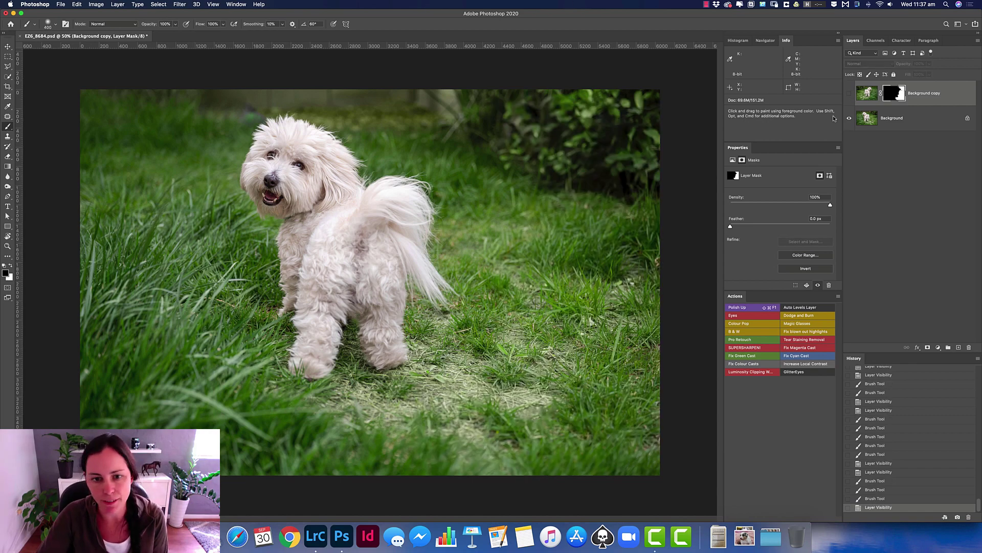
left_click(850, 94)
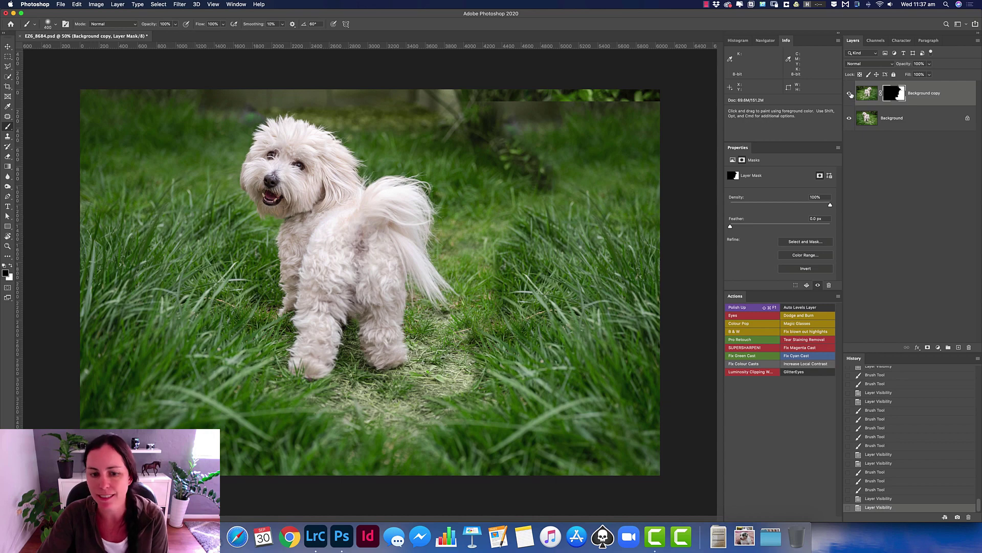
left_click(850, 94)
left_click(850, 94)
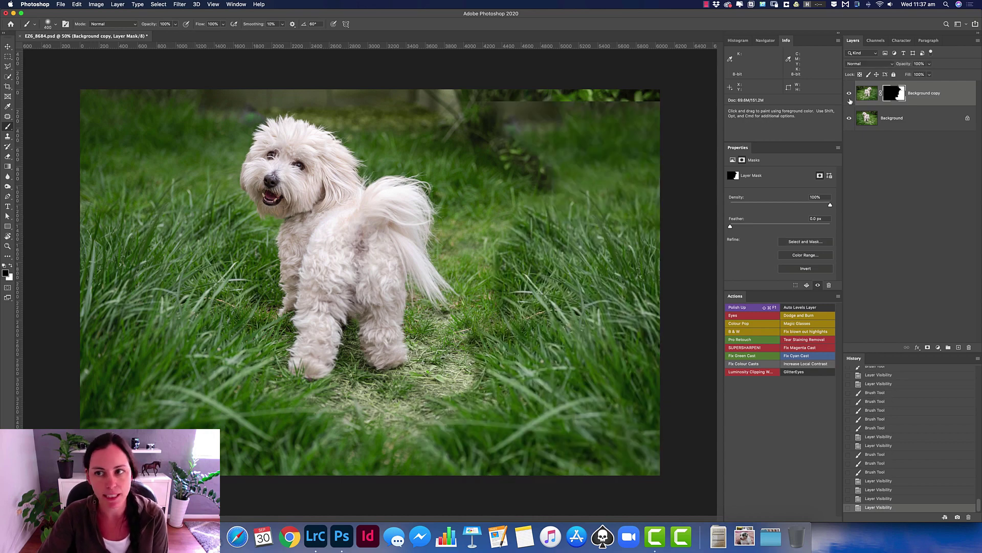
left_click(850, 94)
left_click(850, 94)
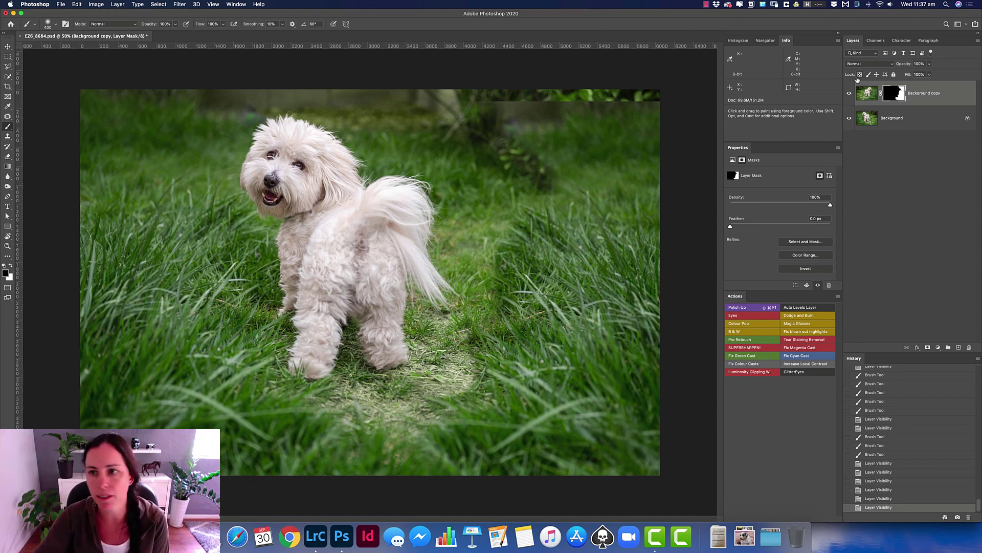
left_click(849, 94)
- Select a full-height strip about 2573 px wide on the Background layer, from the tail to the right edge, with the Rectangular Marquee
left_click(927, 123)
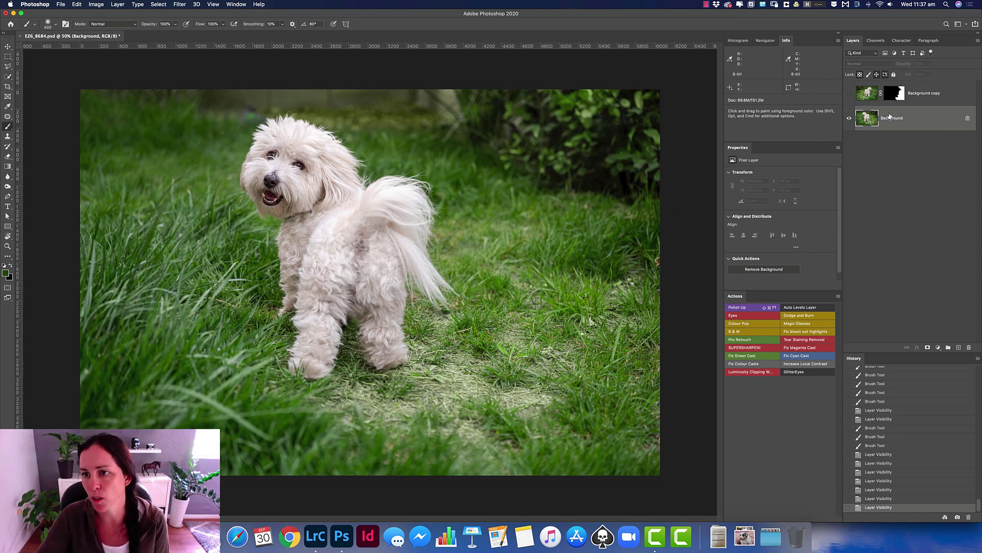
key("m")
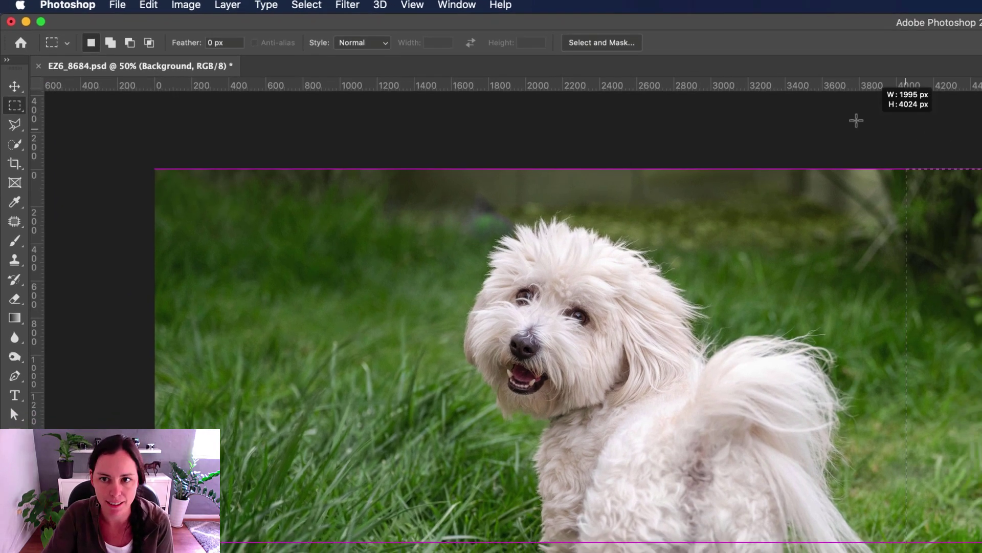
left_click_drag(857, 121, 774, 108)
left_click_drag(461, 16, 475, 15)
left_click_drag(475, 57, 473, 57)
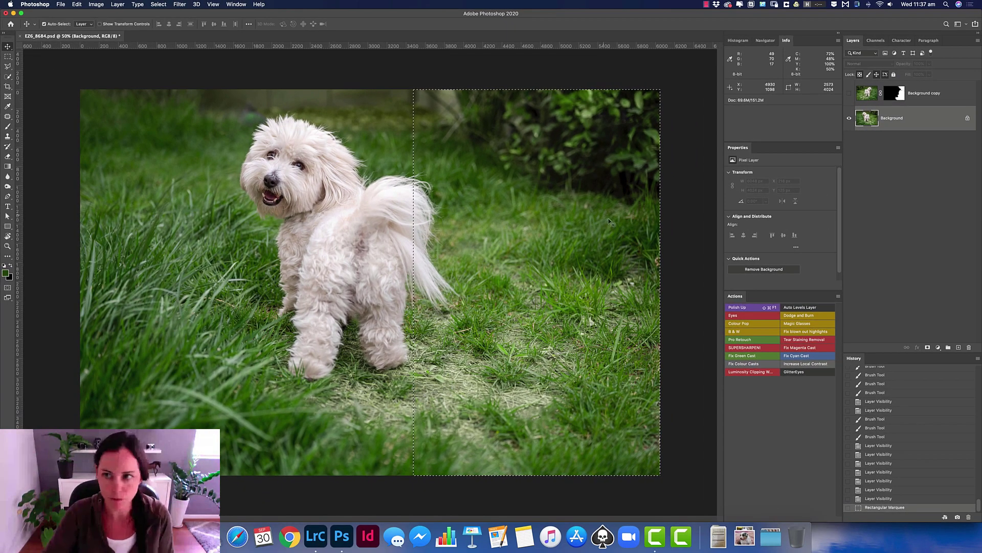
- Copy the selected strip and paste it as a new layer, checking it by toggling the layer's visibility
key("super+c")
key("super+v")
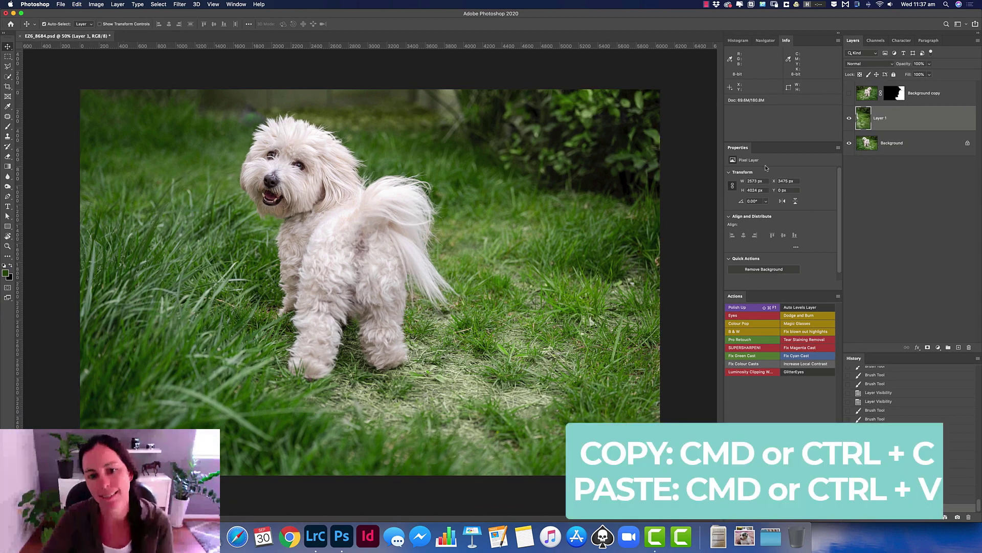
left_click(849, 119)
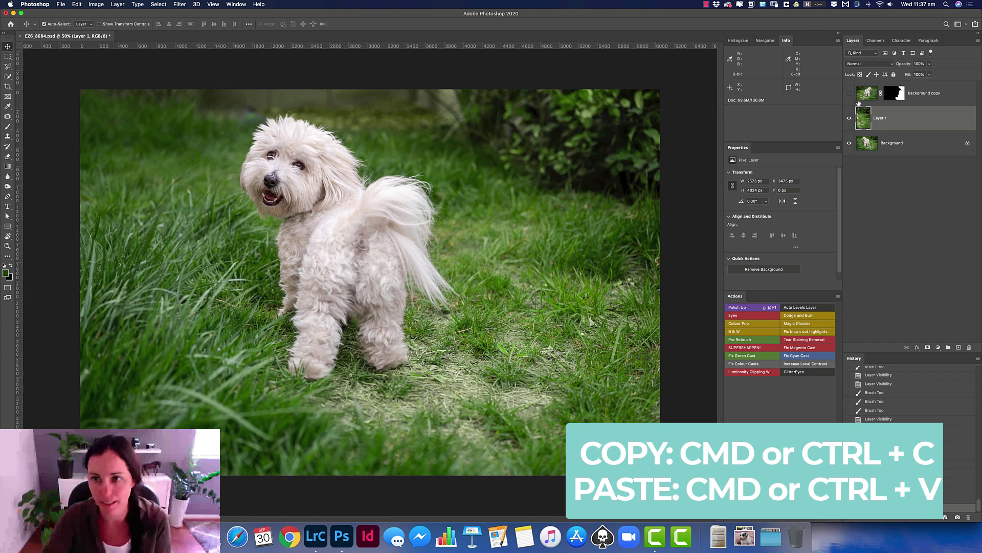
left_click(849, 118)
left_click(849, 118)
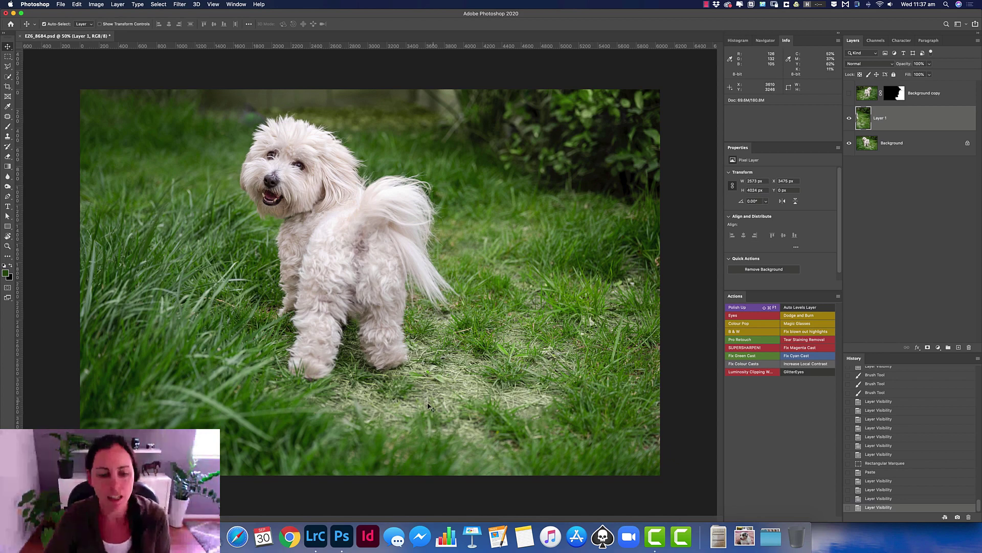
- Move Layer 1 left over the dog to about X 1811 px so its grass covers the bare ground near the paws
left_click_drag(614, 289, 461, 285)
key("shift+Down")
key("shift+Down")
key("shift+Down")
key("shift+Down")
key("shift+Down")
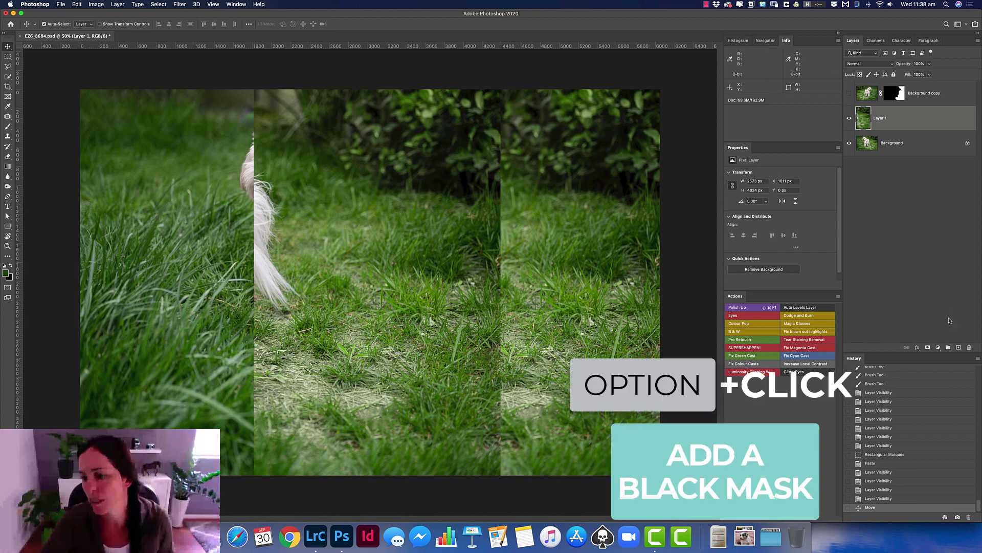
- Add a black mask to Layer 1 and switch to the Brush tool with a larger brush
left_click(929, 348, "alt")
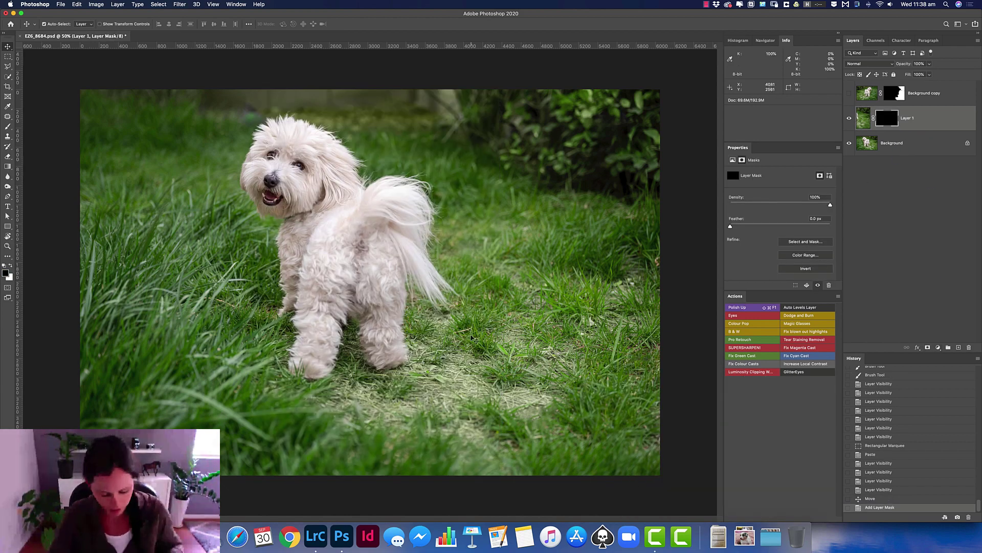
key("b")
key("bracketright")
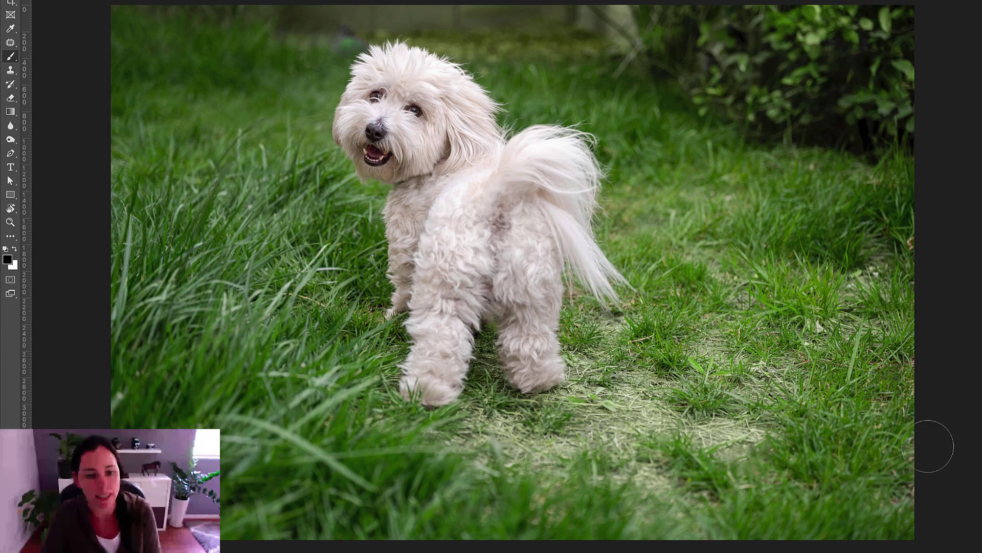
- Paint white on Layer 1's mask to cover the bare ground beside the hind paws with grass, comparing before and after
key("x")
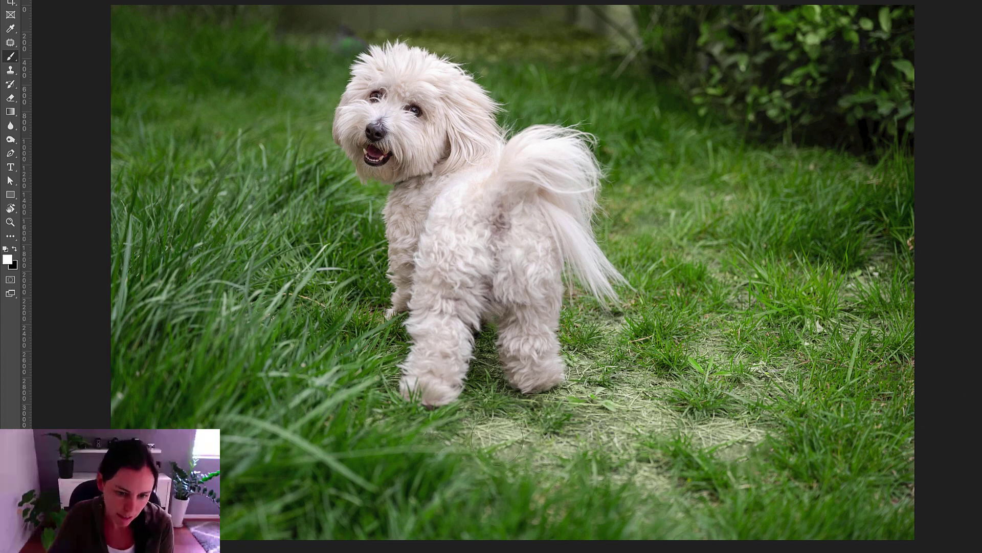
mouse_move(493, 445)
left_mouse_down()
mouse_move(458, 440)
mouse_move(614, 405)
mouse_move(612, 378)
mouse_move(637, 404)
mouse_move(609, 476)
mouse_move(642, 466)
mouse_move(668, 383)
mouse_move(616, 340)
mouse_move(614, 325)
mouse_move(631, 328)
mouse_move(637, 353)
mouse_move(671, 348)
mouse_move(689, 327)
mouse_move(665, 384)
left_mouse_up()
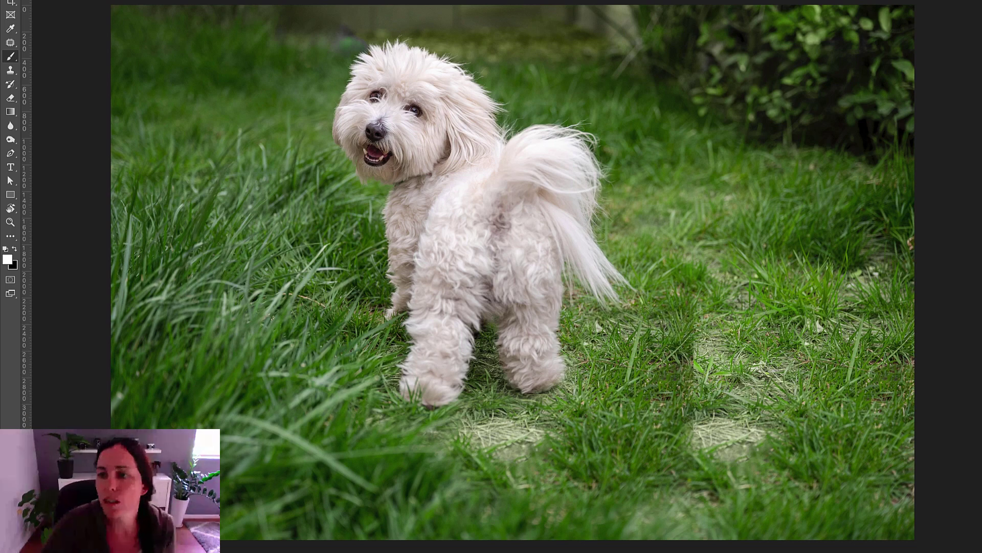
key("ctrl+z")
key("ctrl+shift+z")
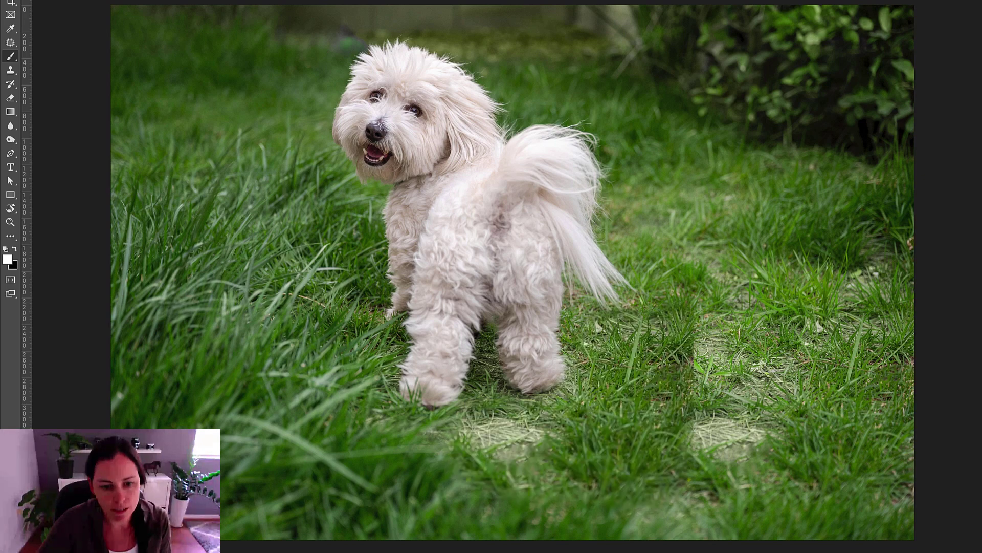
key("ctrl+z")
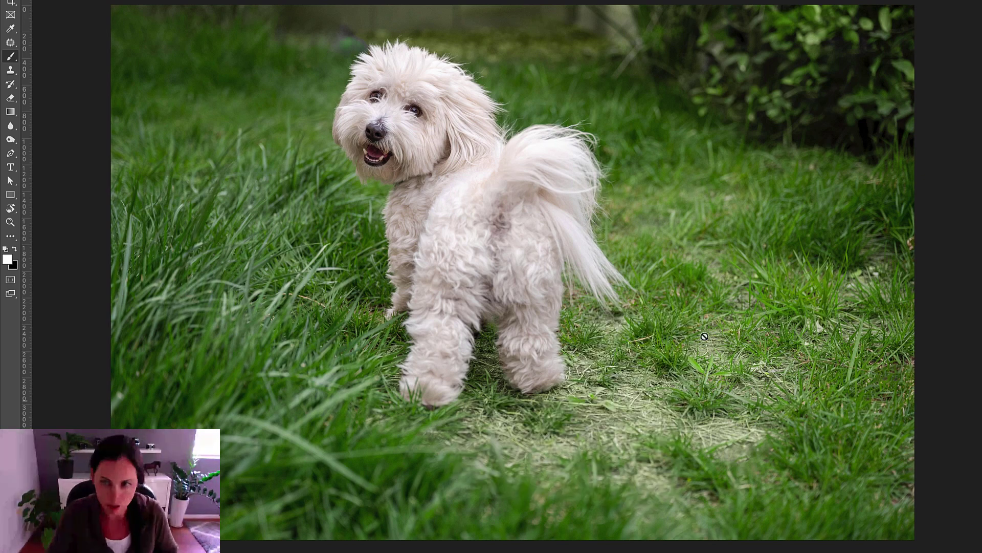
key("x")
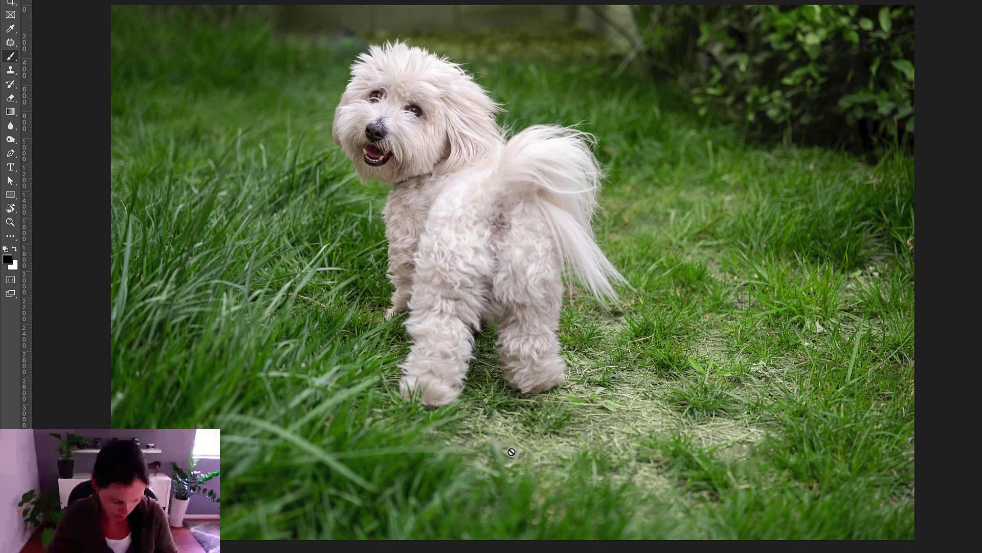
key("ctrl+shift+z")
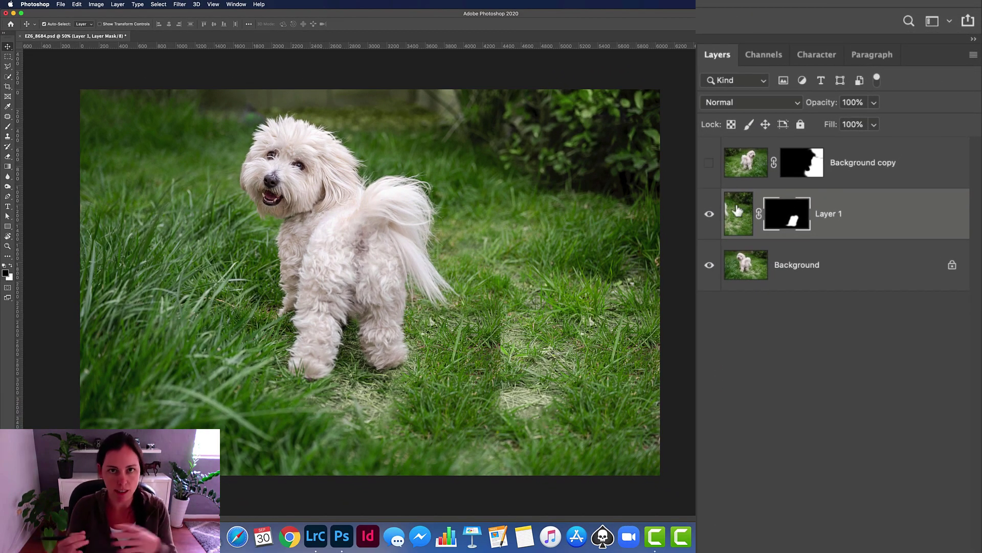
- Show the Background copy layer, unlink Layer 1's mask and nudge the layer's grass independently of it
left_click(710, 162)
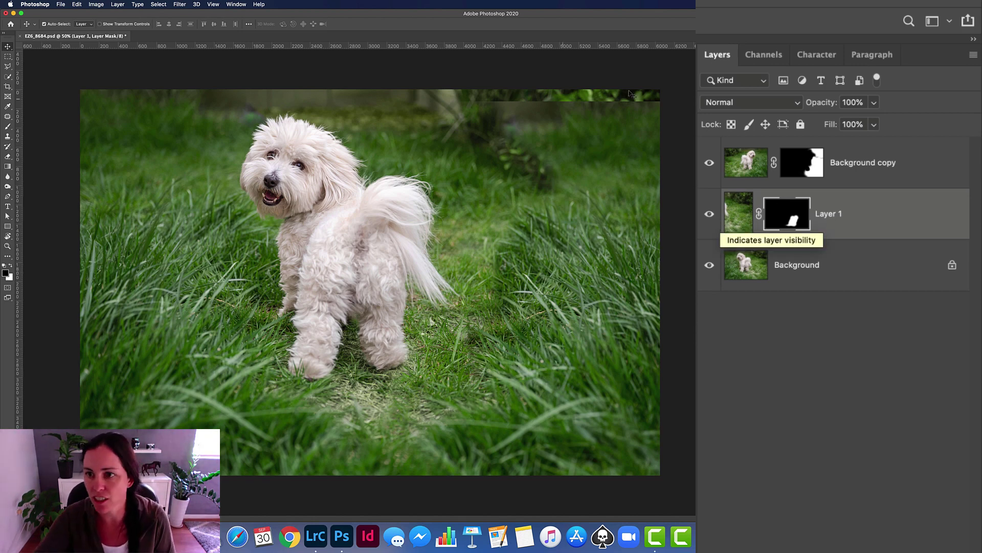
left_click(759, 220)
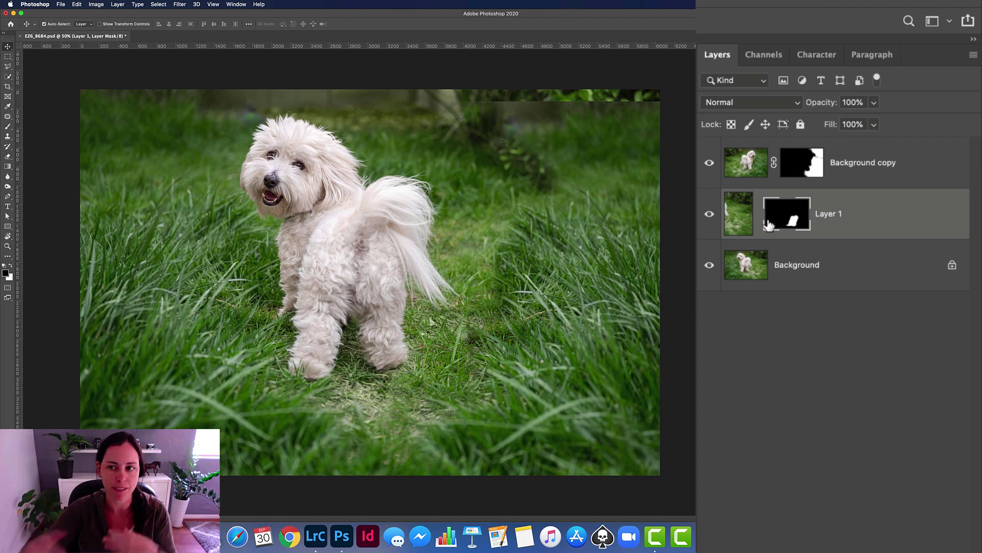
left_click(742, 223)
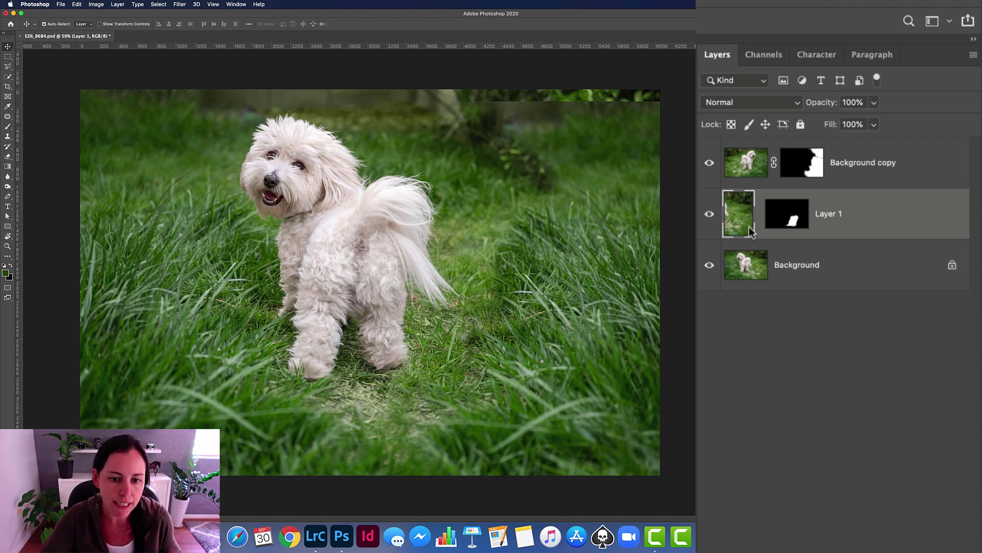
left_click(801, 232)
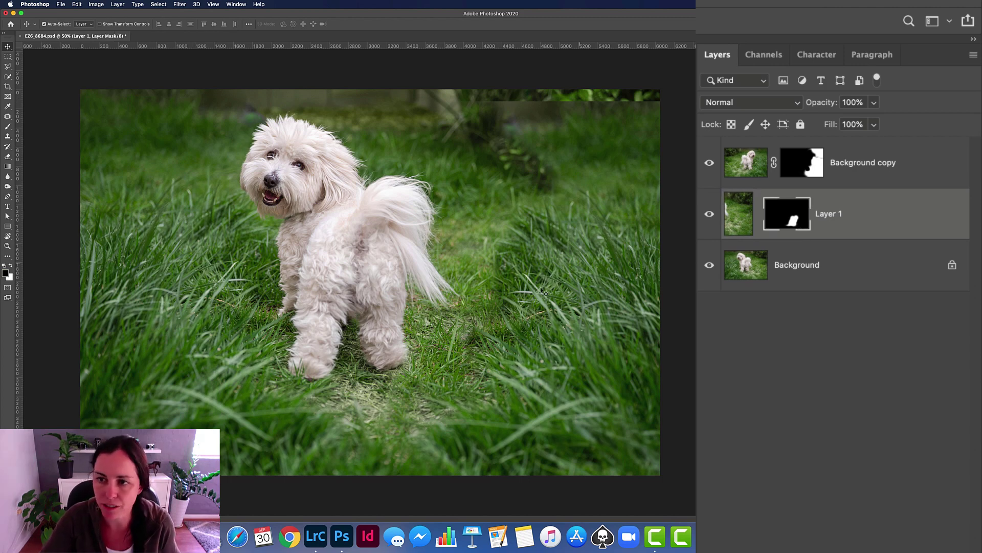
- Brush more of Layer 1's grass over the bare ground in front of the hind paws and relink the mask
key("b")
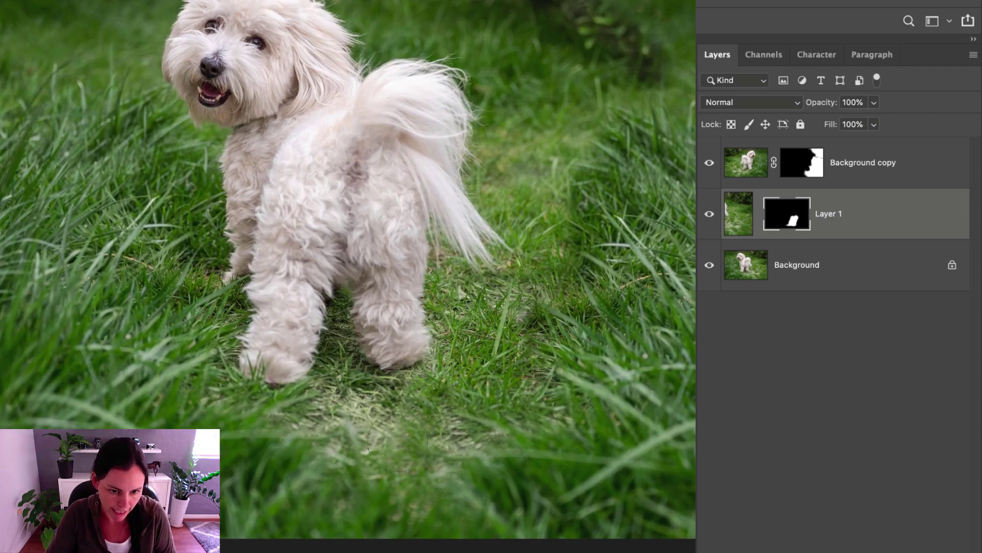
mouse_move(397, 441)
left_mouse_down()
mouse_move(374, 432)
mouse_move(428, 441)
left_mouse_up()
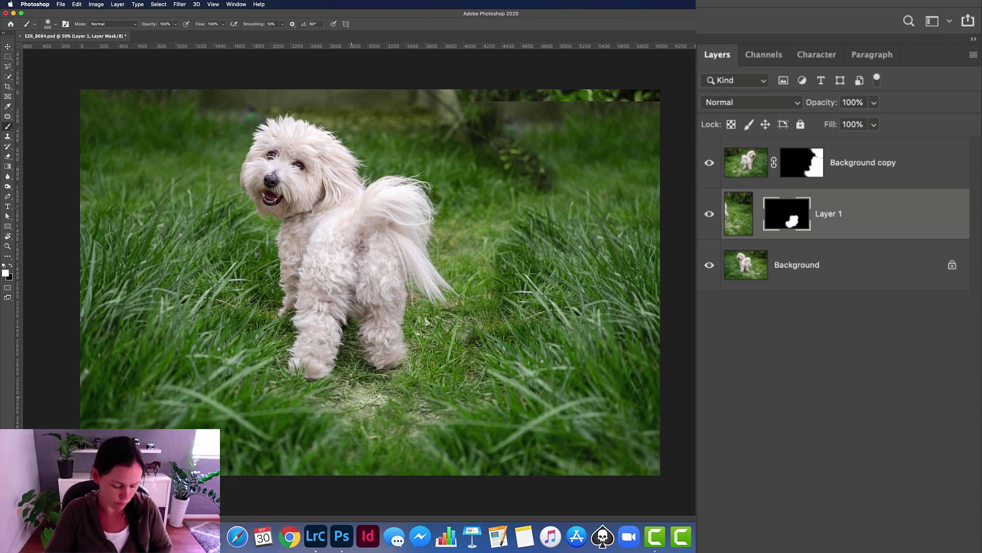
scroll(358, 359, "up", 5)
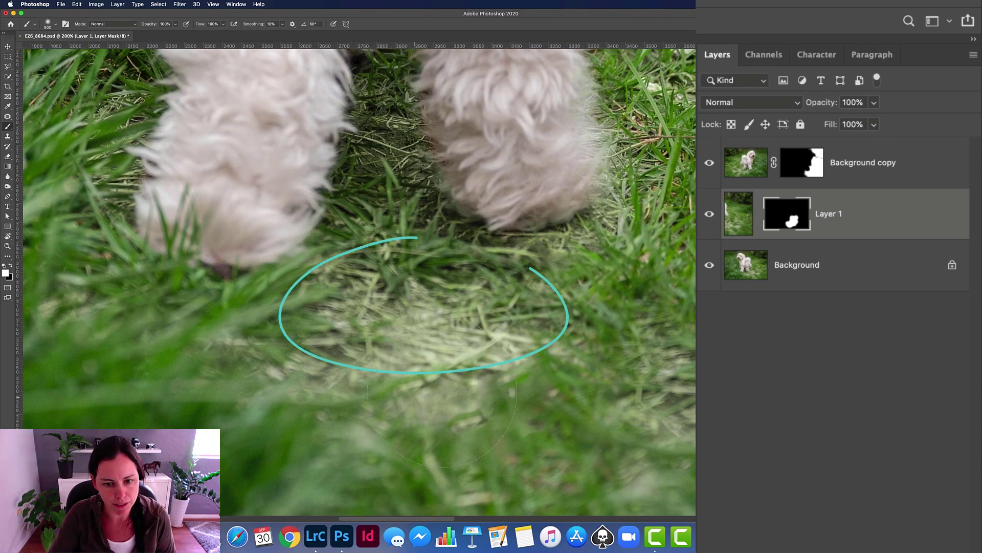
scroll(432, 278, "down", 5)
left_click_drag(479, 285, 430, 338)
scroll(634, 254, "down", 2)
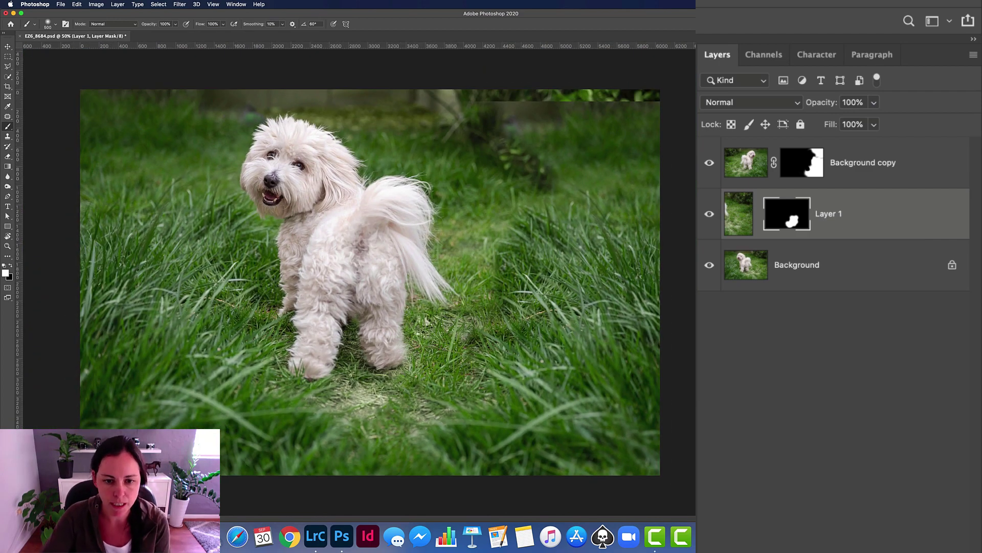
left_click(759, 214)
- Compare the ground around the hind paws with Layer 1 hidden and shown, ending with the layer visible
left_click(710, 213)
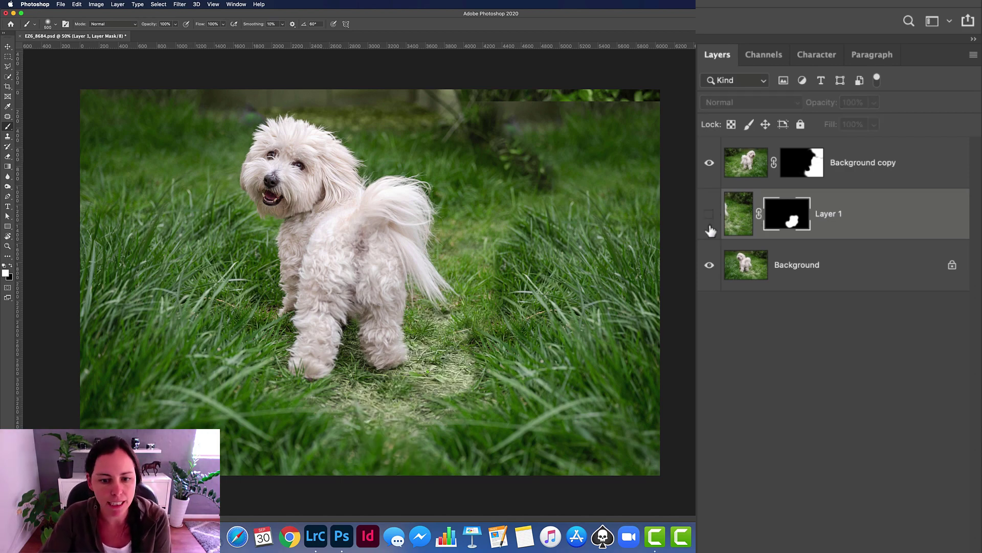
left_click(710, 214)
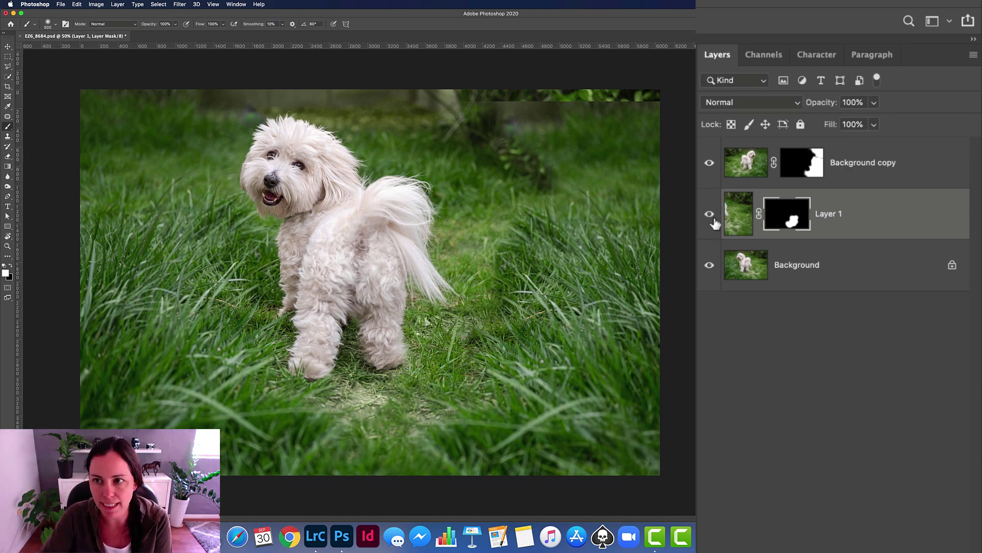
left_click(711, 216)
left_click(711, 214)
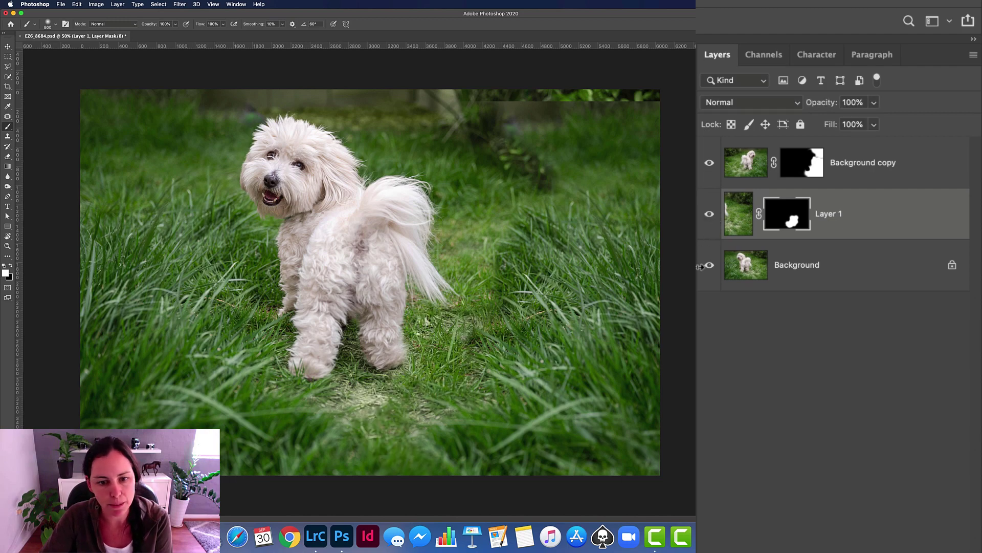
left_click(712, 215)
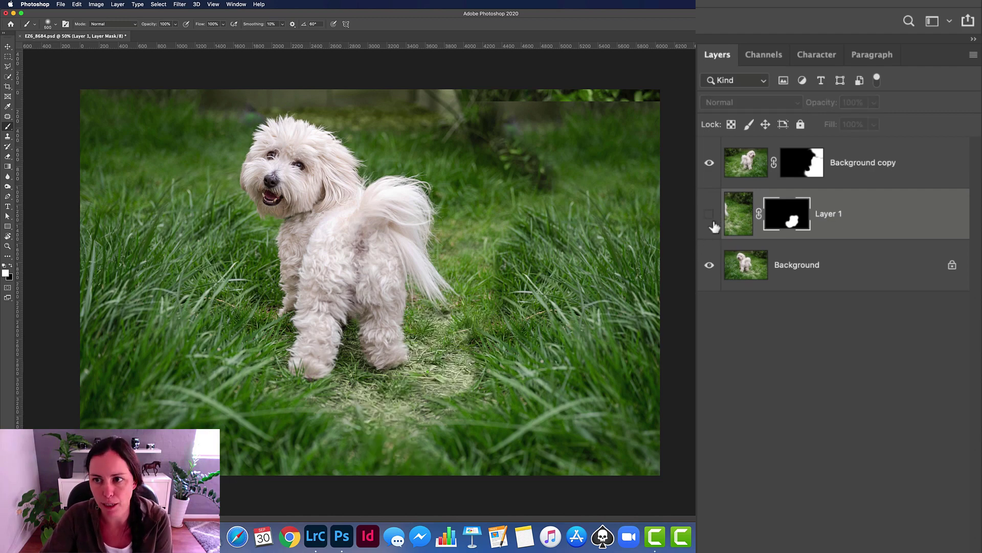
left_click(711, 214)
left_click(711, 215)
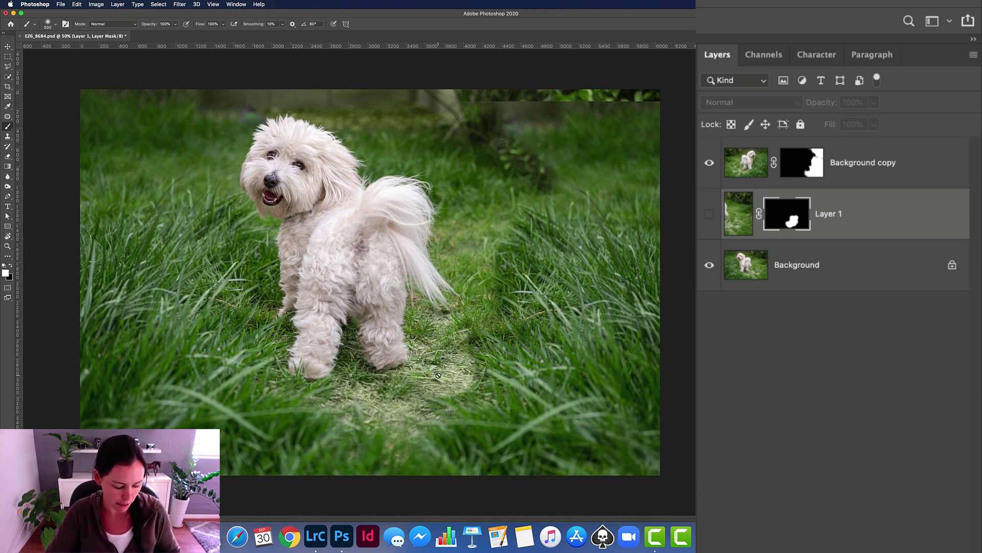
left_click(429, 407, "super")
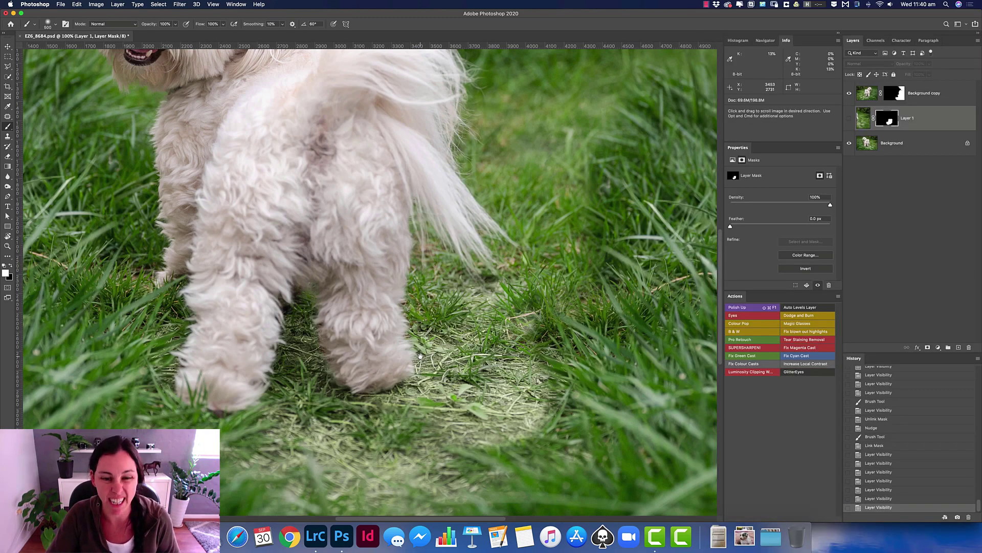
scroll(430, 375, "down", 5)
left_click(849, 118)
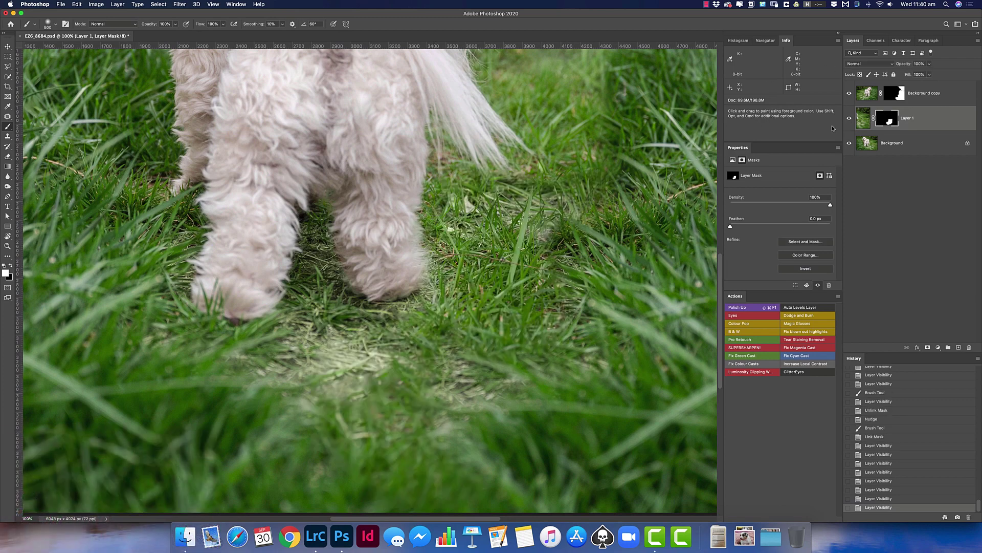
- With a smaller brush, mask Layer 1's grass off the hind paw in black and restore grass around it in white
key("x")
key("bracketleft")
key("bracketleft")
key("bracketleft")
key("bracketleft")
key("bracketleft")
left_click_drag(435, 279, 419, 255)
key("x")
left_click_drag(426, 289, 438, 264)
mouse_move(393, 318)
left_mouse_down()
mouse_move(365, 317)
mouse_move(353, 335)
left_mouse_up()
- Undo the last brush stroke and clean the hind paw's edge on Layer 1's mask with a 100 px black brush
key("x")
key("super+comma")
key("super+comma")
key("super+z")
key("bracketleft")
key("bracketleft")
key("bracketleft")
left_click_drag(404, 291, 427, 264)
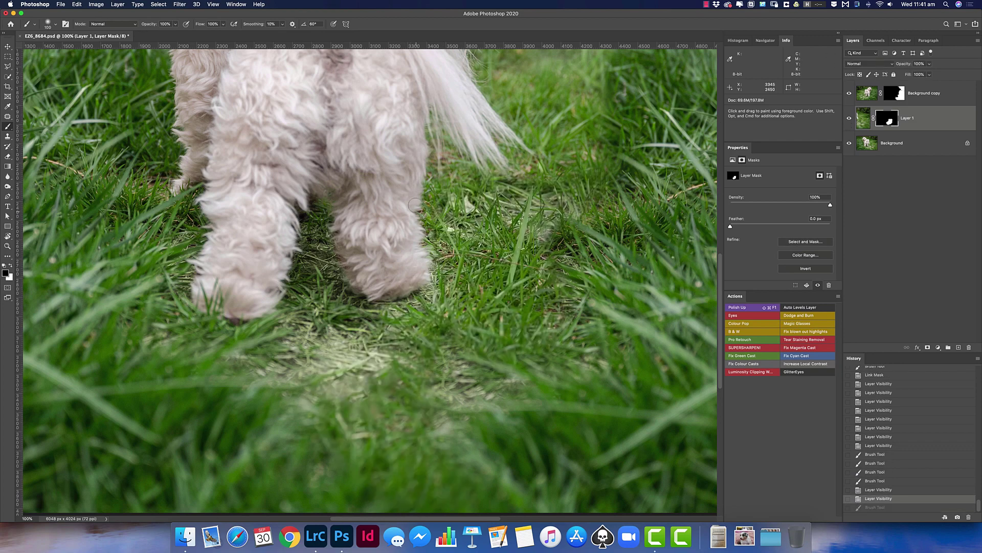
key("super+comma")
key("super+comma")
key("super+comma")
- Paint black on Layer 1's mask at the tip of the tail and check it by toggling the layer's visibility
left_click_drag(489, 188, 513, 217)
key("super+comma")
key("super+comma")
key("super+comma")
key("x")
key("super+comma")
key("super+comma")
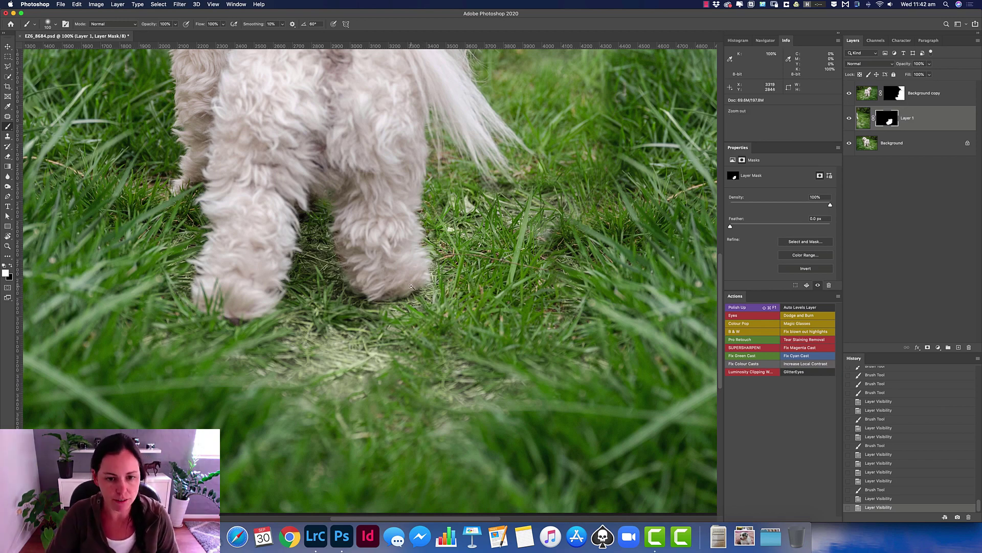
- Hide the Background copy and Layer 1 layers to expose the original bare ground in front of the paws
key("super+minus")
key("super+minus")
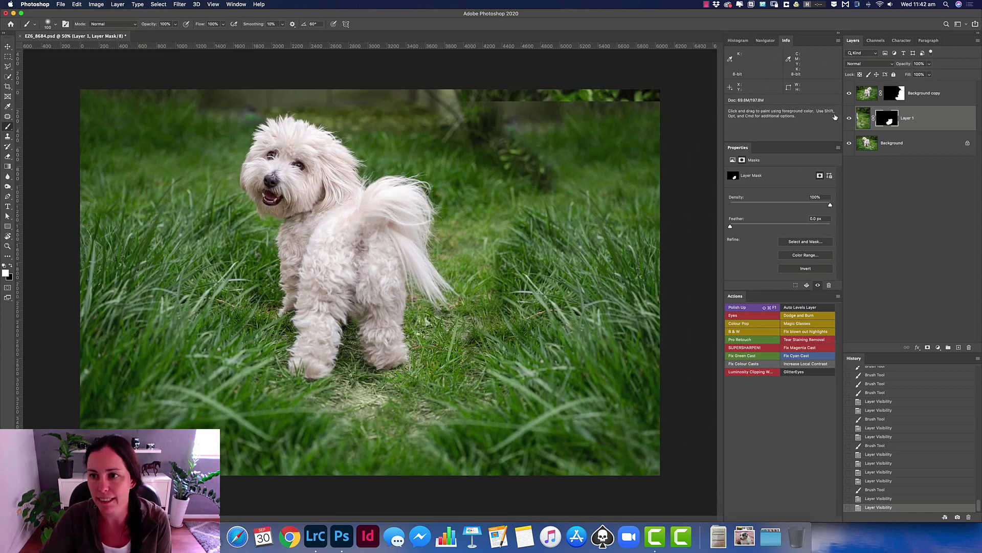
left_click_drag(849, 96, 849, 120)
left_click_drag(849, 95, 849, 120)
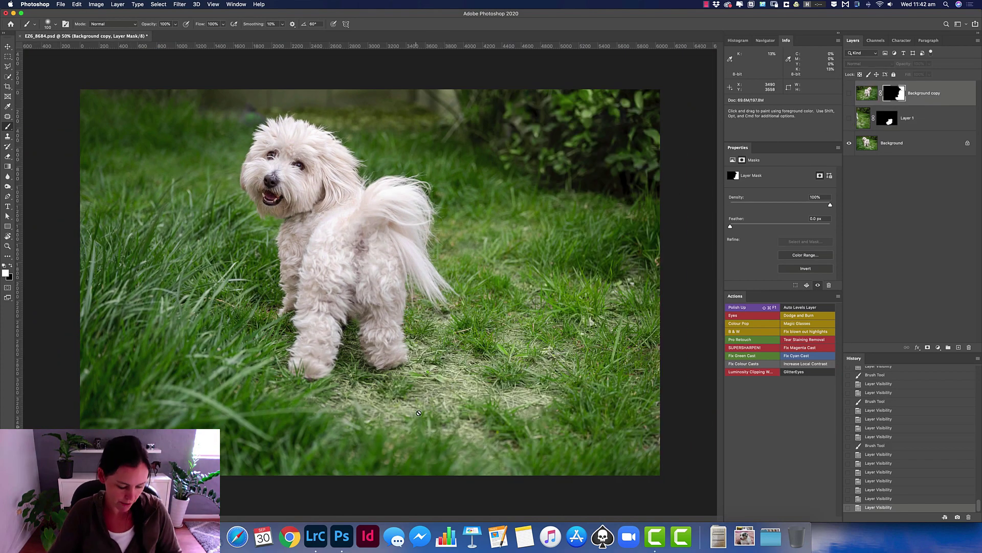
key("super+plus")
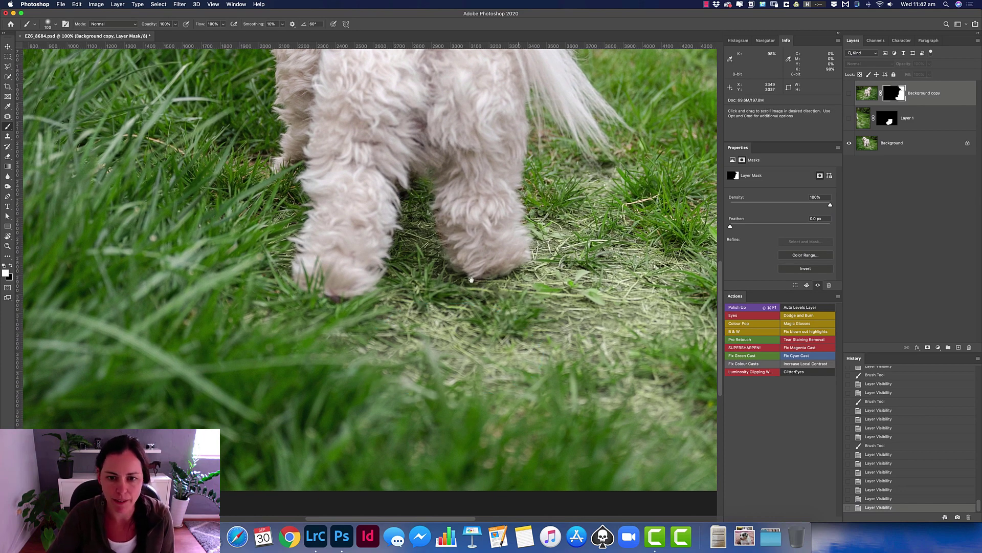
scroll(409, 335, "right", 5)
scroll(409, 335, "down", 2)
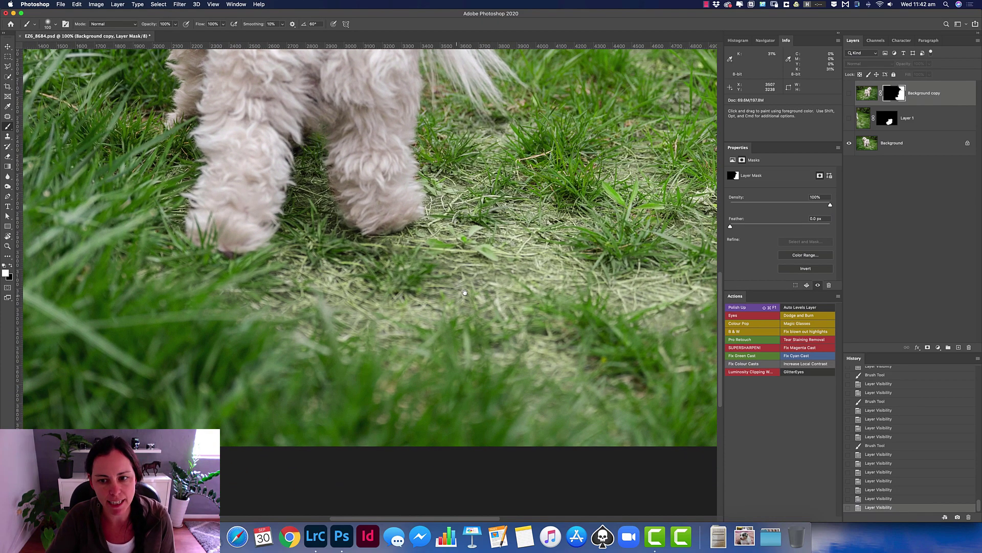
scroll(361, 297, "right", 5)
scroll(361, 296, "down", 1)
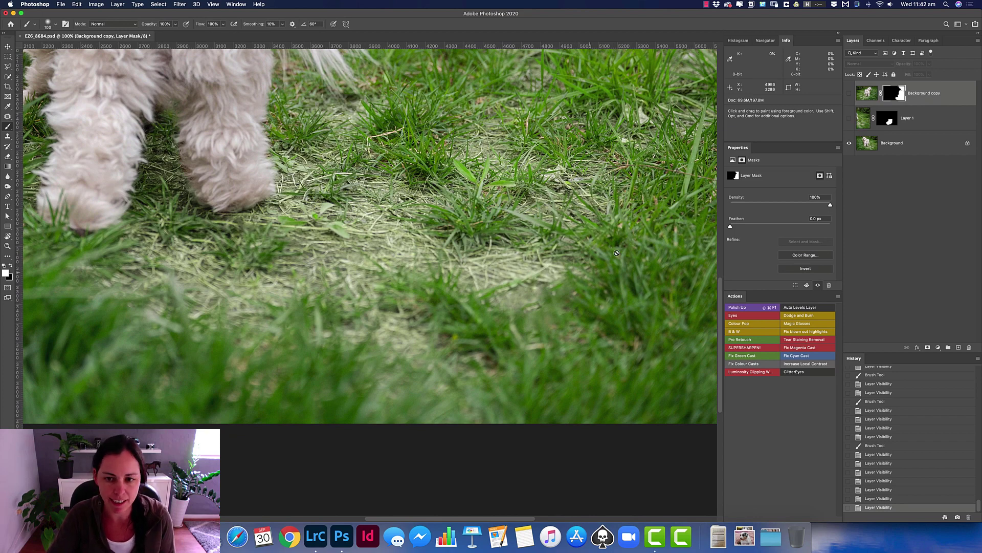
- Clone grass over the bare ground in front of the paws on the Background layer with a 300 px Clone Stamp at 80% opacity
left_click(866, 141)
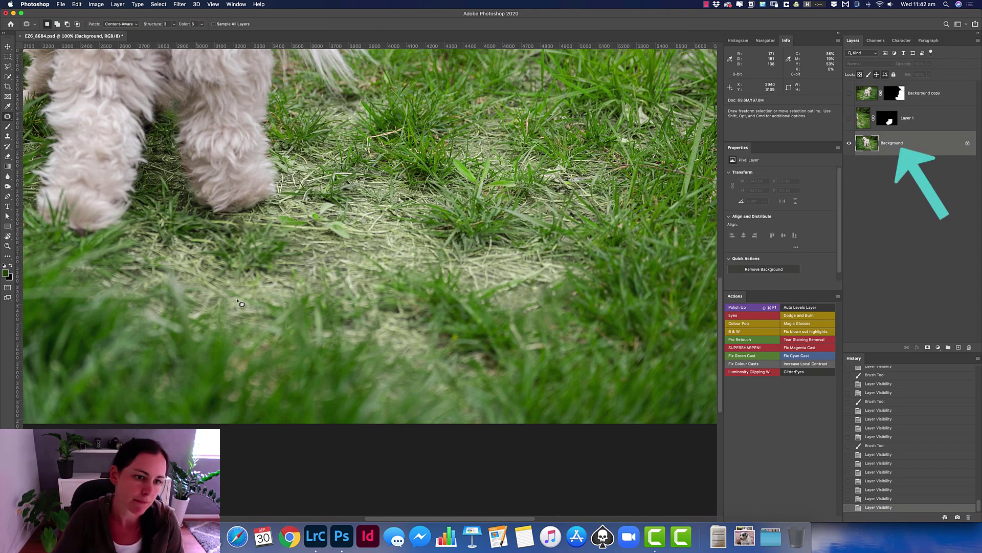
key("s")
key("bracketleft")
key("bracketleft")
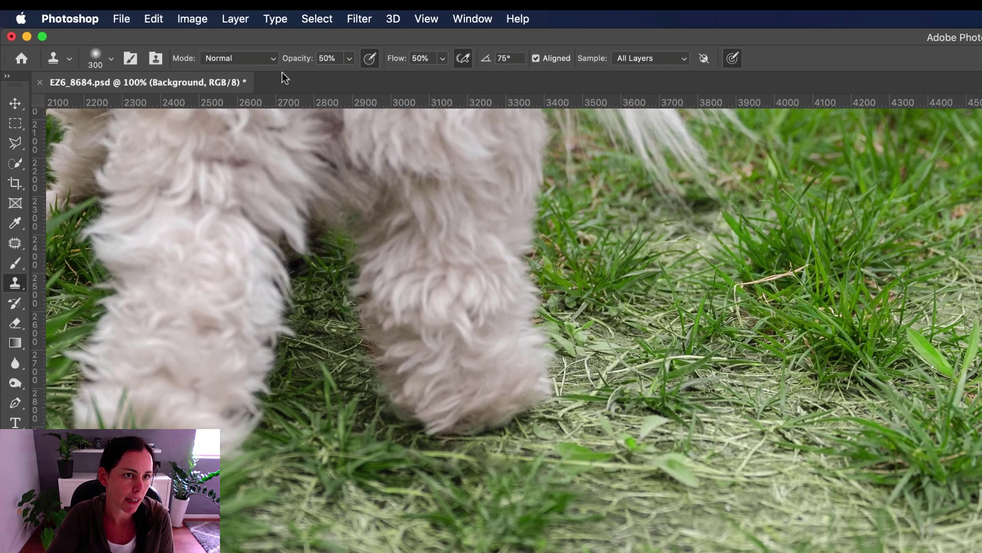
left_click(330, 58)
type("8")
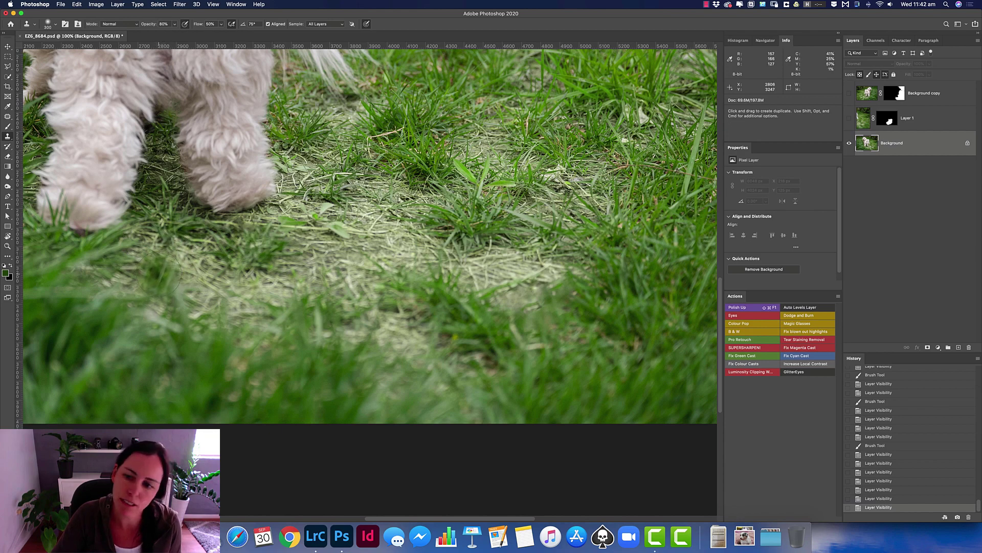
mouse_move(176, 276)
left_mouse_down()
mouse_move(148, 251)
mouse_move(97, 299)
left_mouse_up()
left_click(149, 273)
left_click(172, 266)
left_click(177, 270)
left_click(193, 264)
left_click(187, 244)
left_click(153, 247)
left_click(146, 292)
left_click(159, 282)
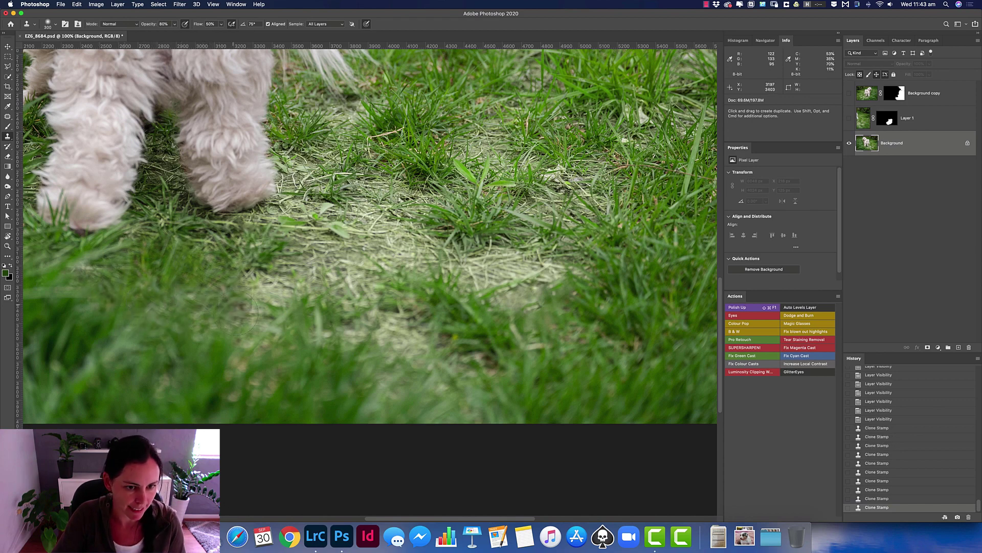
left_click_drag(621, 311, 614, 309)
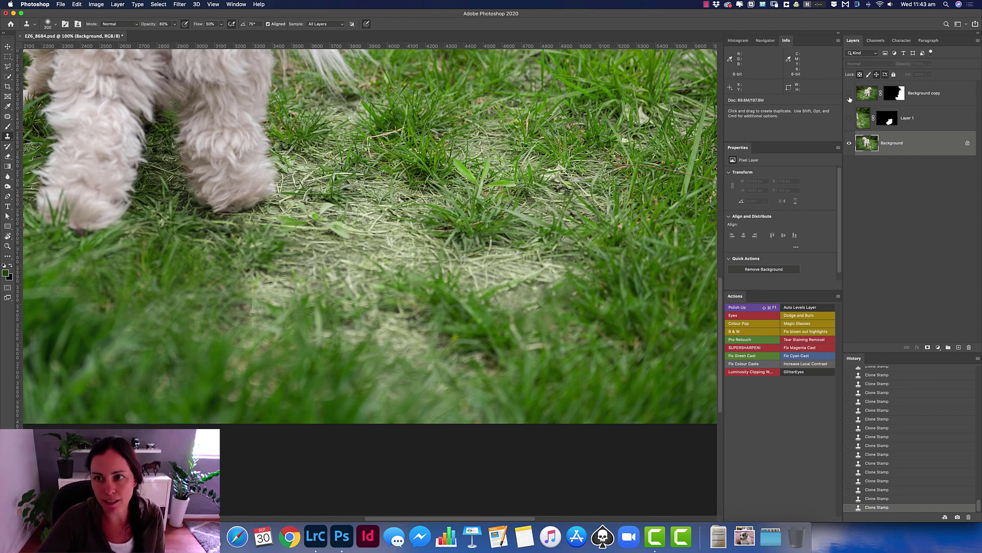
- Show Layer 1 and Background copy again and touch up the Background copy's mask with a black brush
left_click(849, 118)
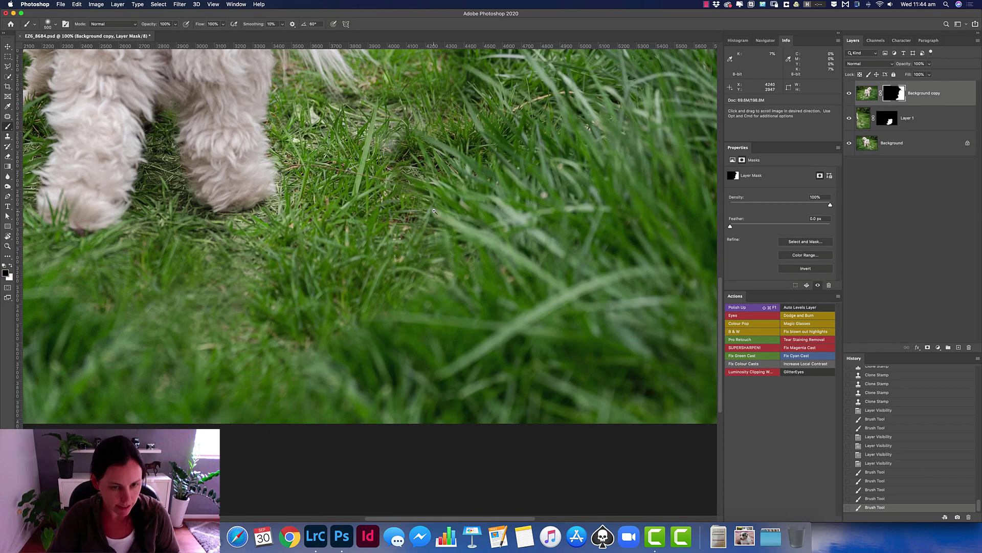
key("super+minus")
key("super+minus")
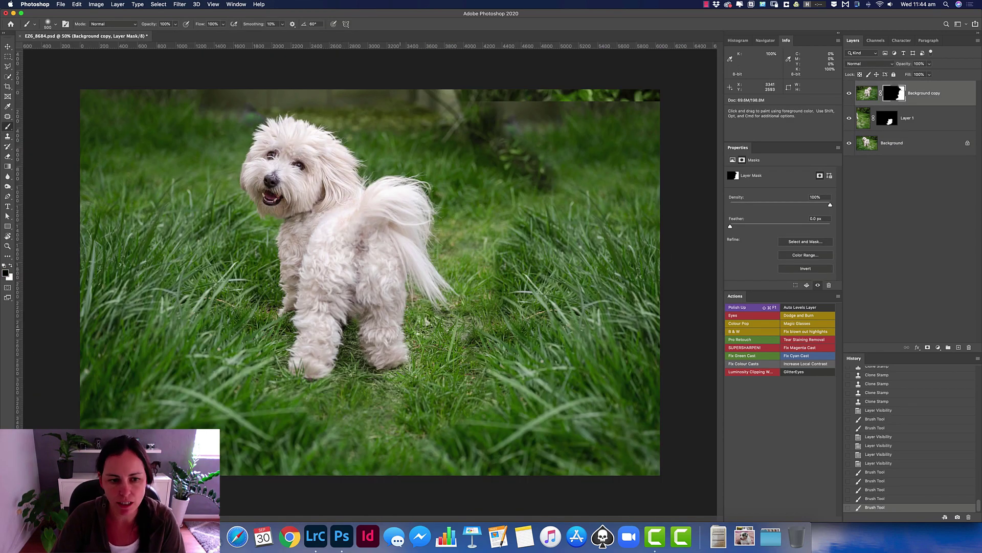
- Compare the photo with and without the Background copy and Layer 1 layers, and flatten the image into a single layer
left_click(849, 118)
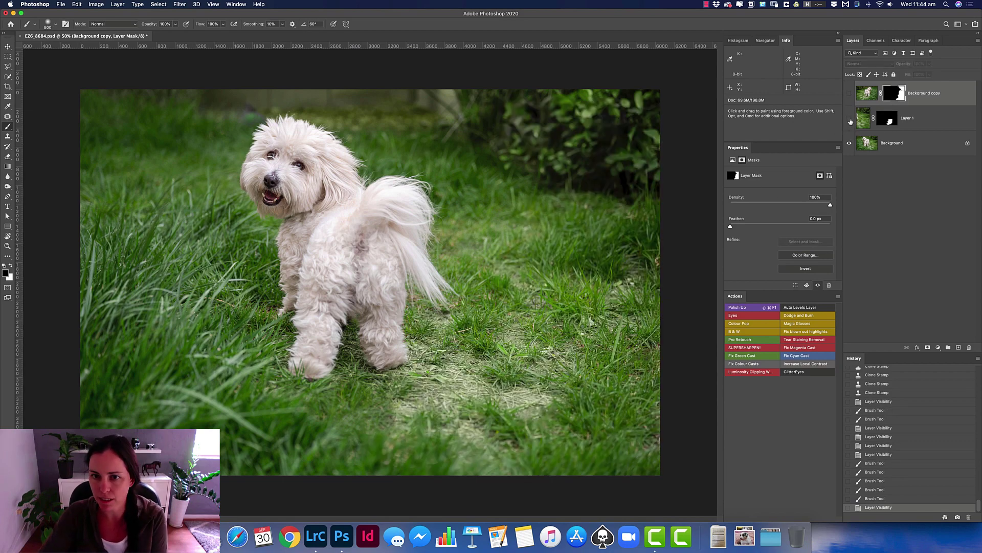
left_click(850, 93)
left_click(850, 92)
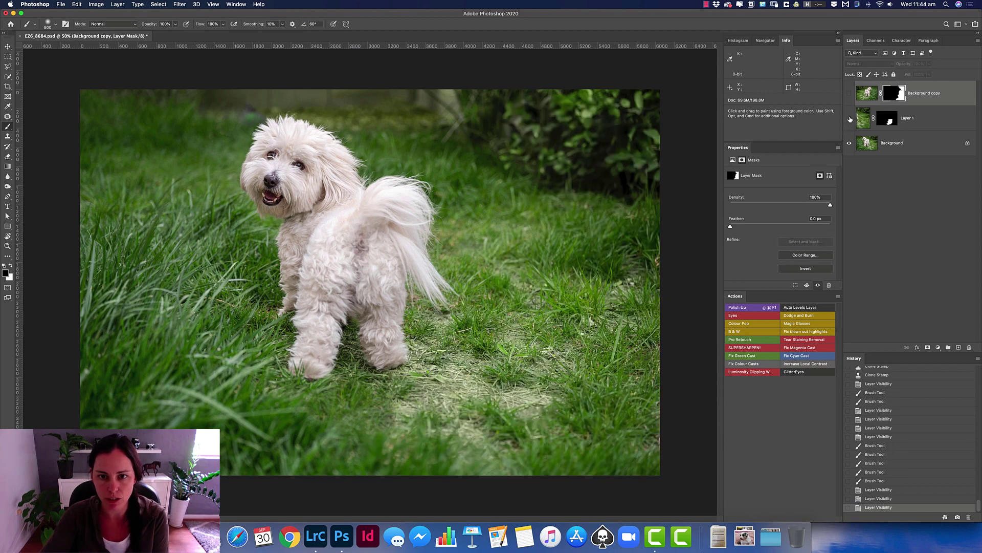
left_click_drag(850, 118, 850, 93)
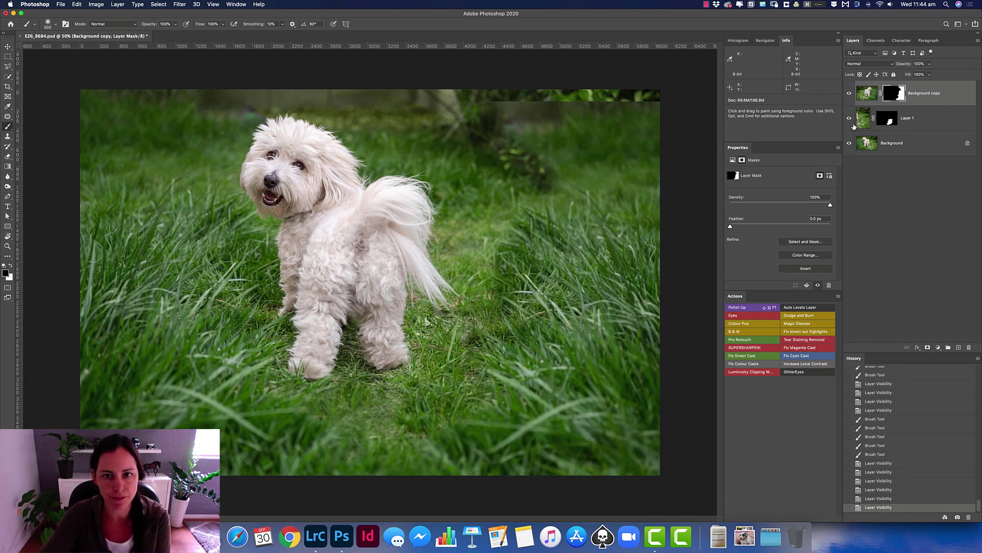
left_click(850, 118)
left_click(851, 118)
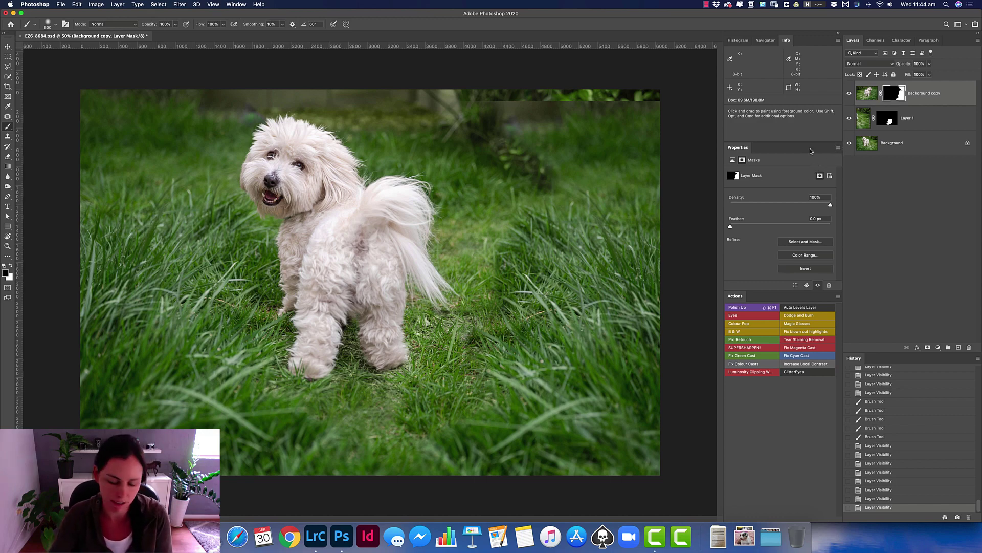
key("super+shift+alt+f")
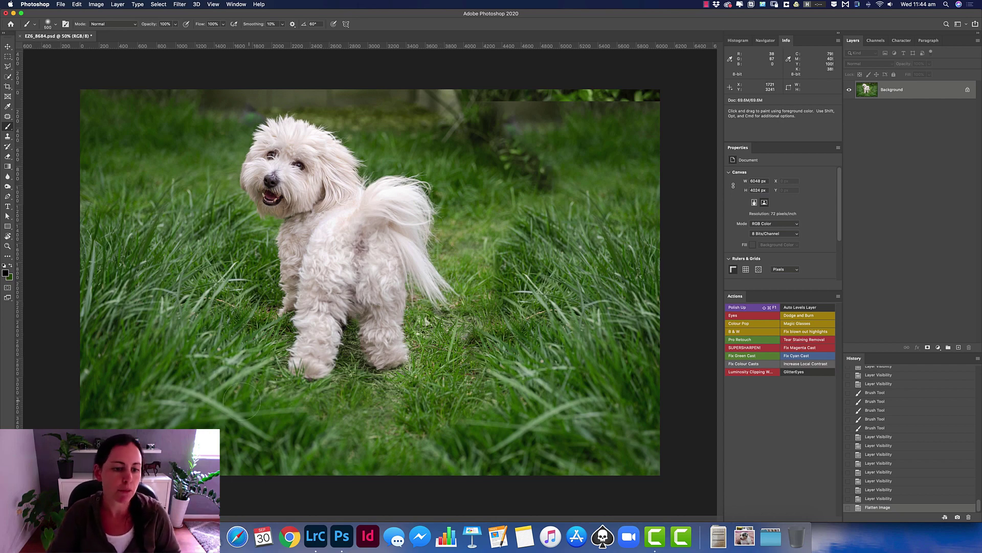
- Examine the flattened photo for remaining distractions in the foreground grass, the upper-right background and around the dog's head
scroll(207, 394, "up", 2)
left_click_drag(208, 394, 408, 258)
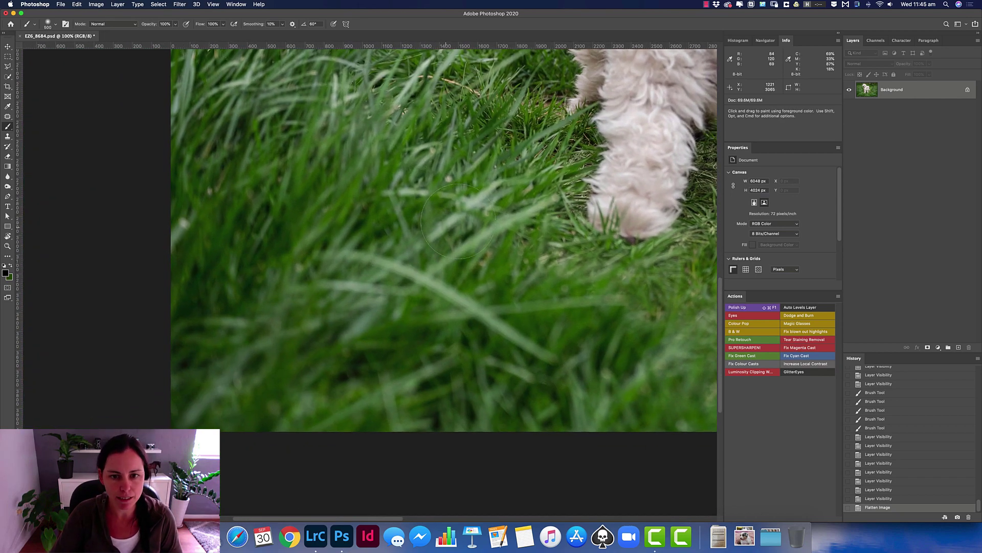
mouse_move(664, 300)
left_mouse_down()
mouse_move(362, 316)
mouse_move(291, 289)
left_mouse_up()
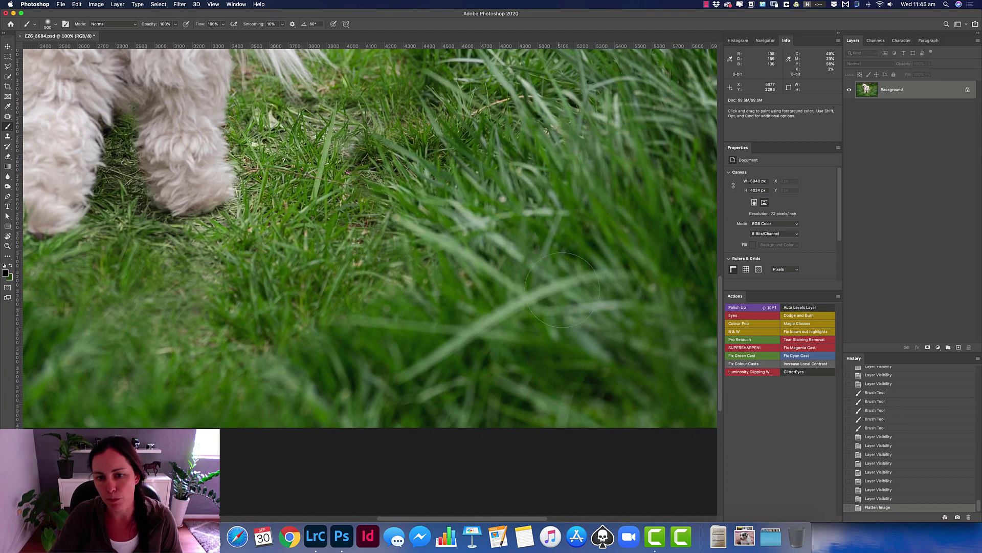
key("super+minus")
key("super+minus")
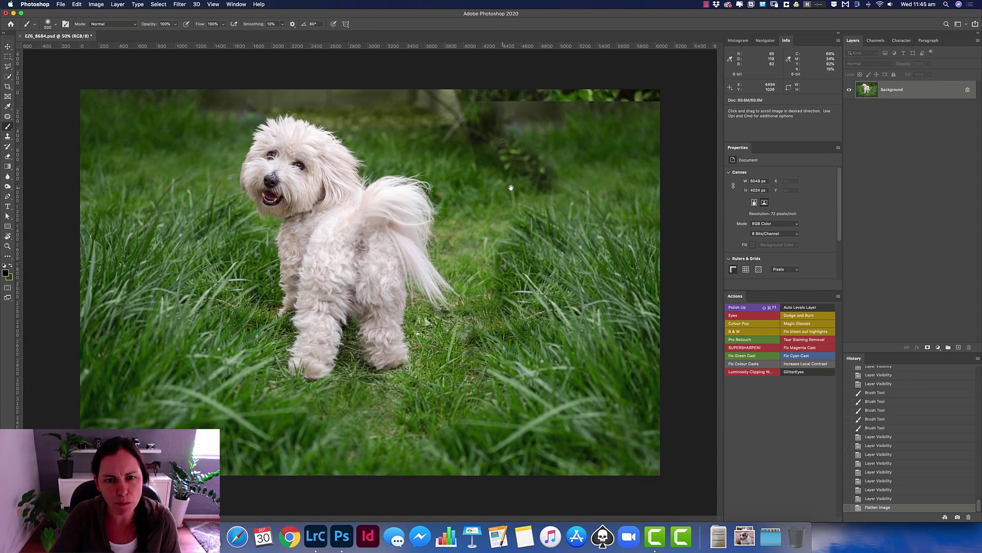
mouse_move(558, 142)
left_mouse_down()
mouse_move(607, 149)
mouse_move(532, 248)
left_mouse_up()
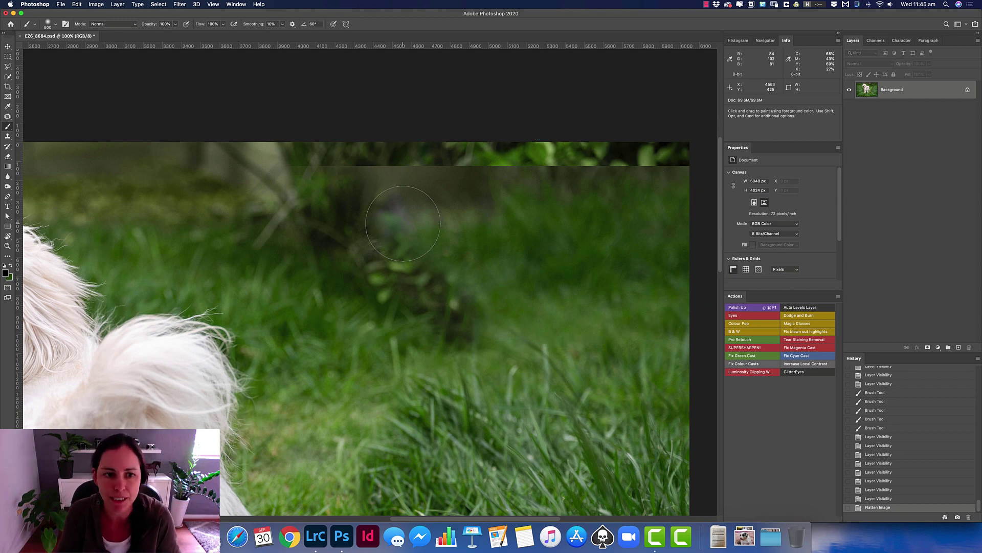
left_click_drag(251, 233, 429, 224)
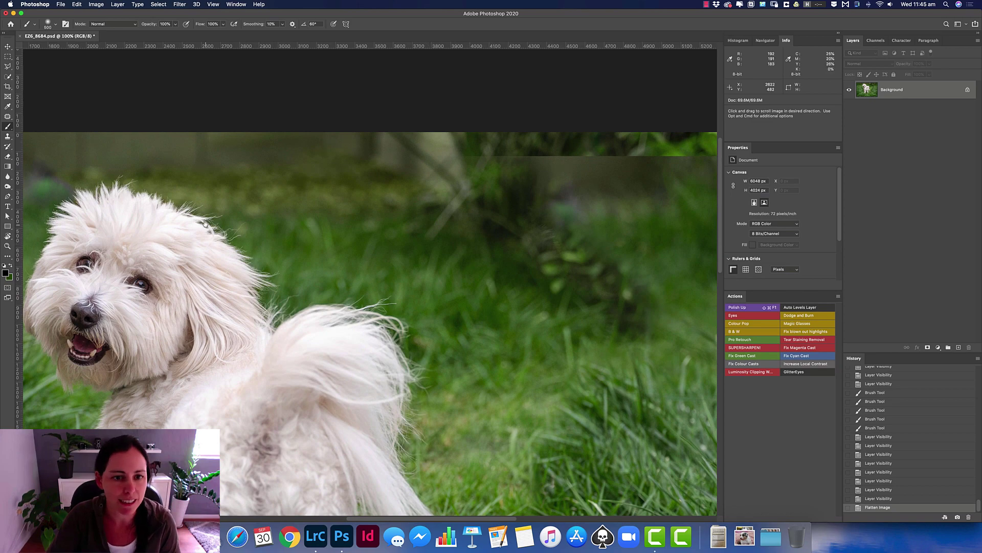
left_click_drag(201, 223, 452, 219)
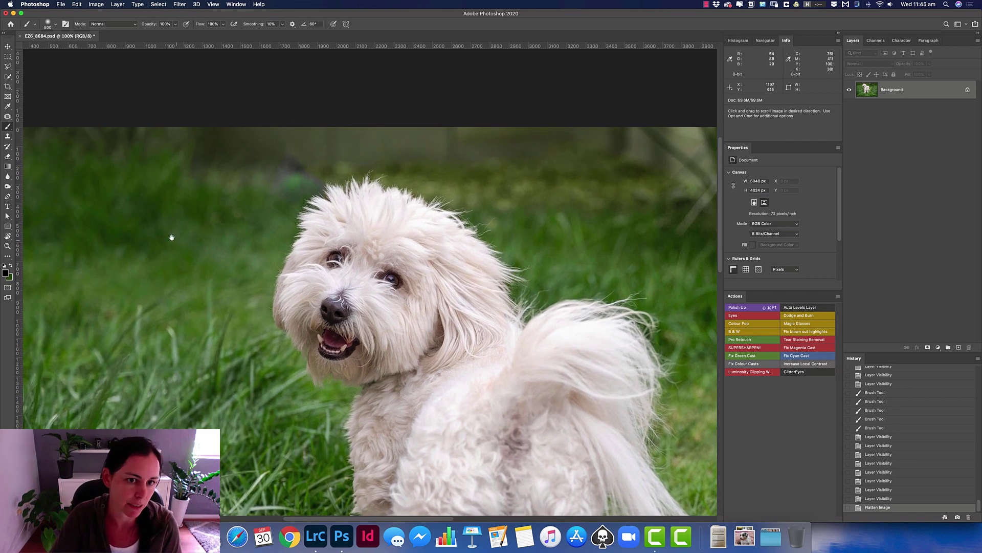
left_click_drag(172, 238, 351, 237)
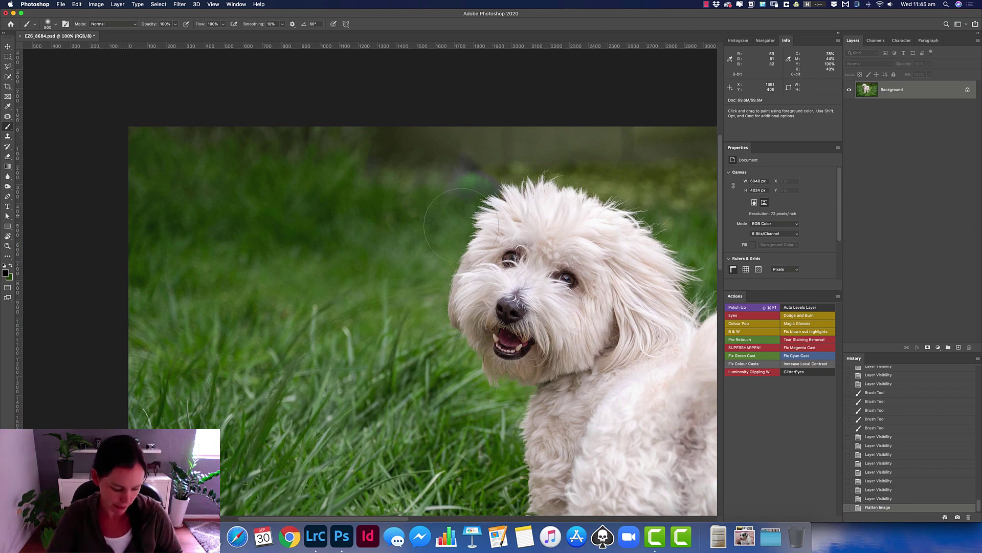
left_click(451, 215, "super")
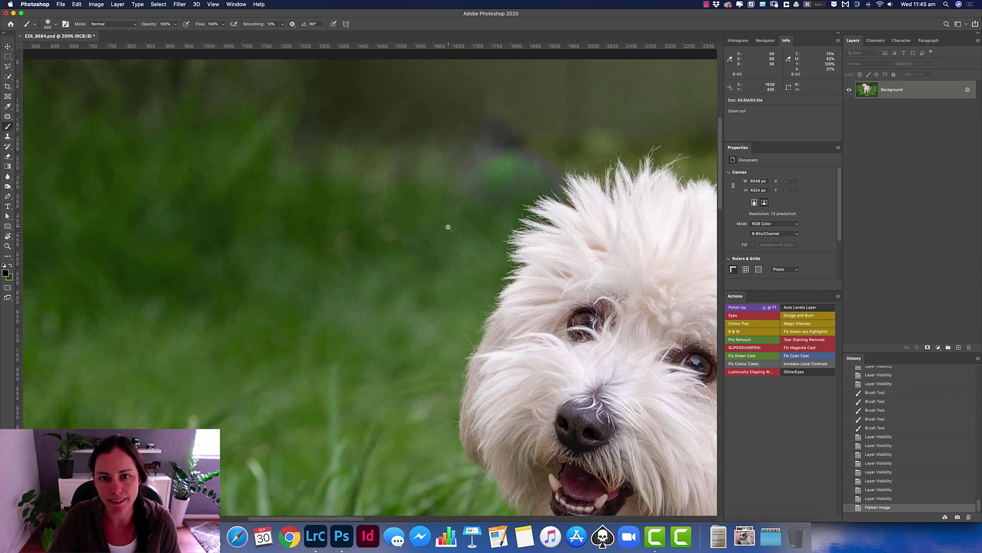
left_click(449, 228, "alt+super")
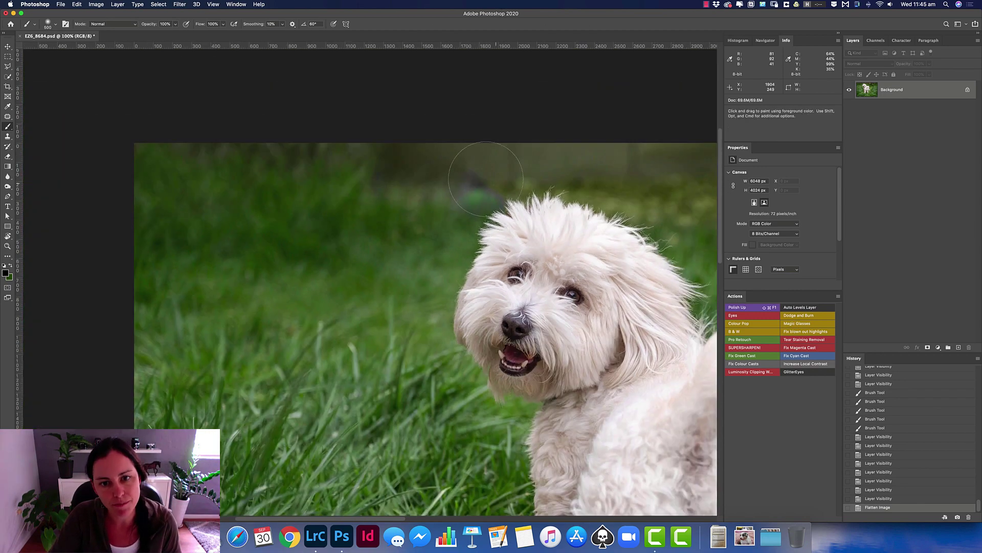
- Set up the Clone Stamp tool with Color blending mode and 100% opacity
left_click(8, 48)
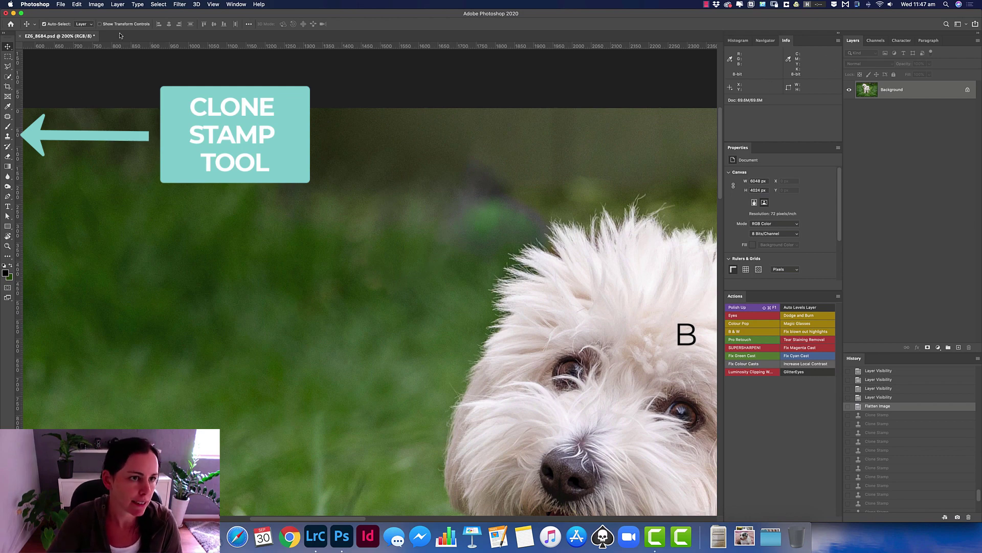
key("s")
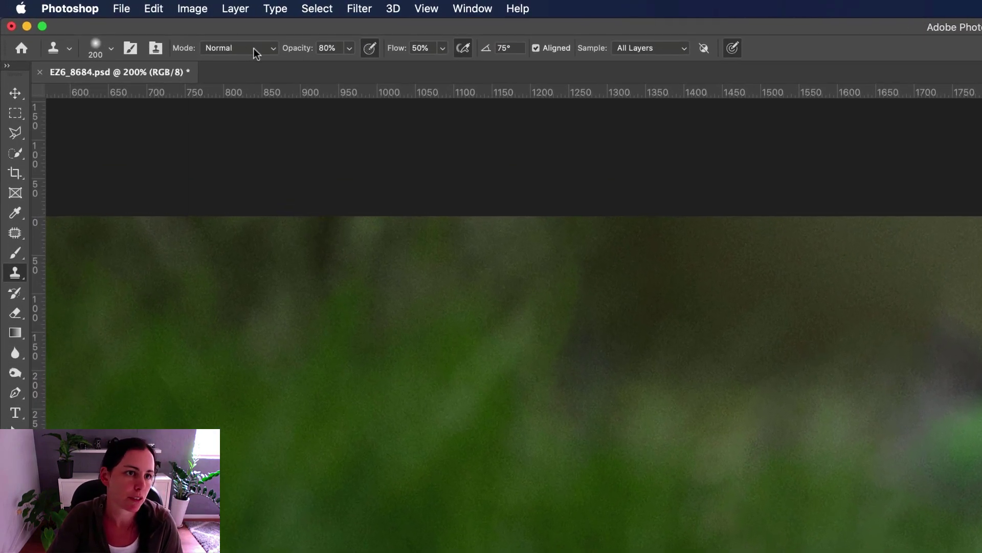
left_click(144, 28)
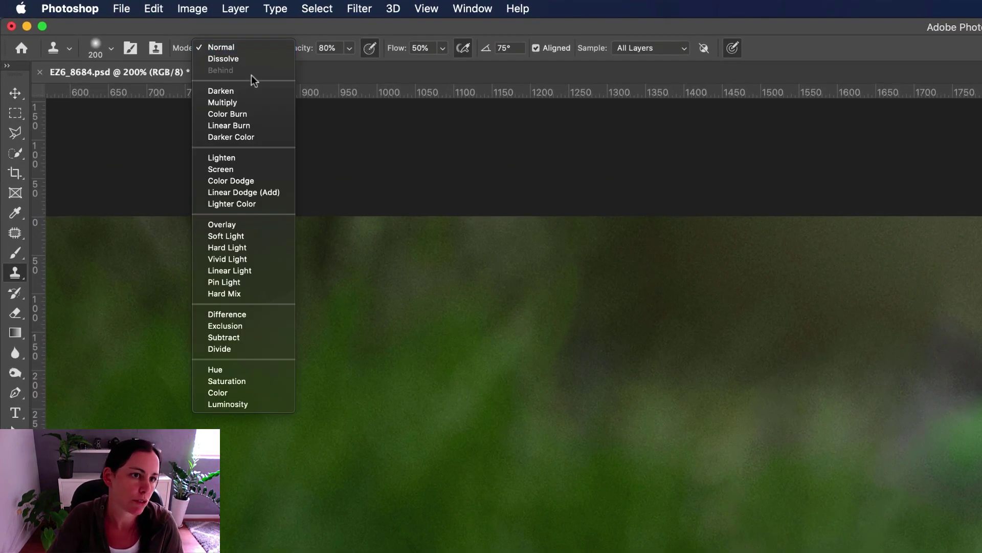
left_click(241, 393)
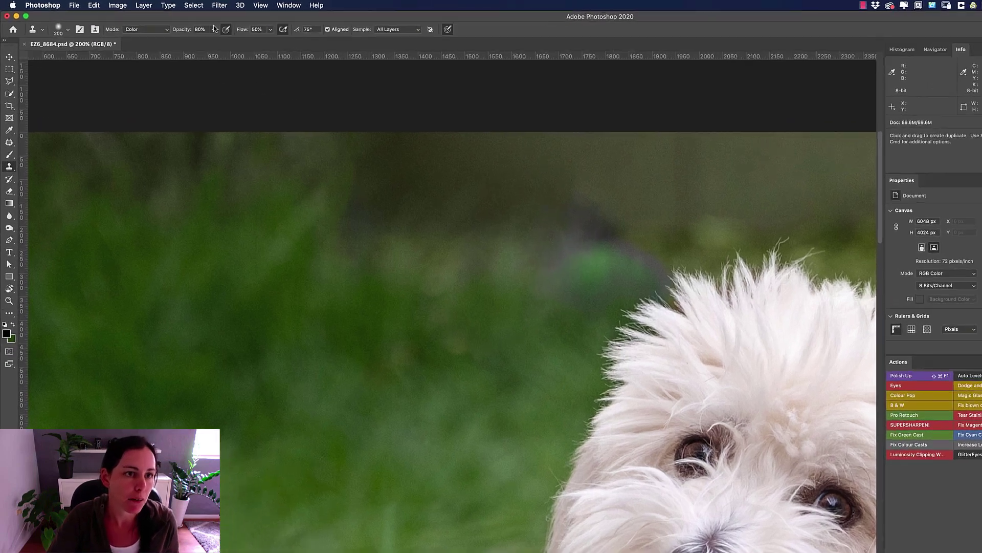
left_click(175, 24)
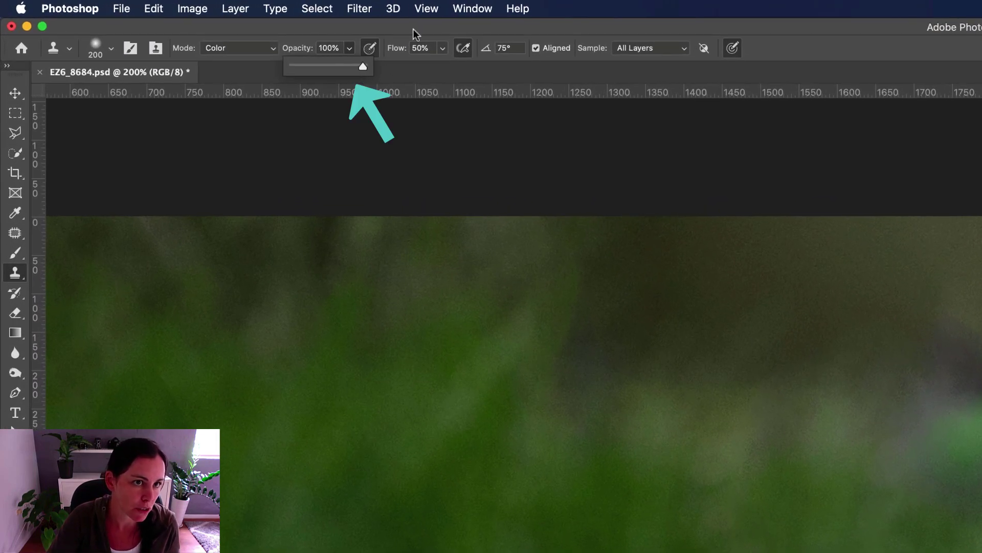
left_click(416, 28)
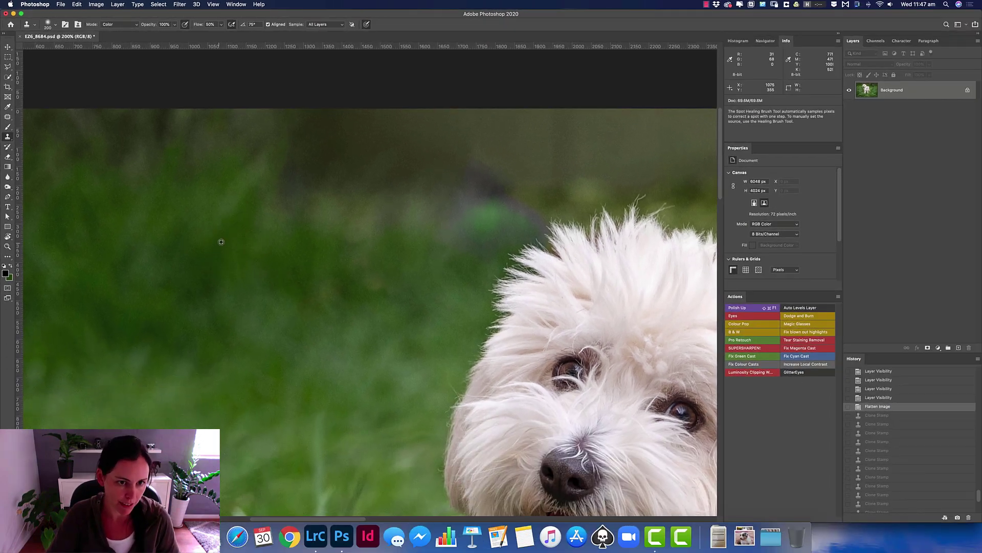
- Sample green grass and clone its color over the grey and brown background beside the dog's head with a 200 px brush
left_click(237, 255, "alt")
left_click(333, 158)
left_click(391, 199)
left_click(410, 180)
left_click(350, 243)
left_click(318, 218)
left_click(389, 220)
left_click(443, 220)
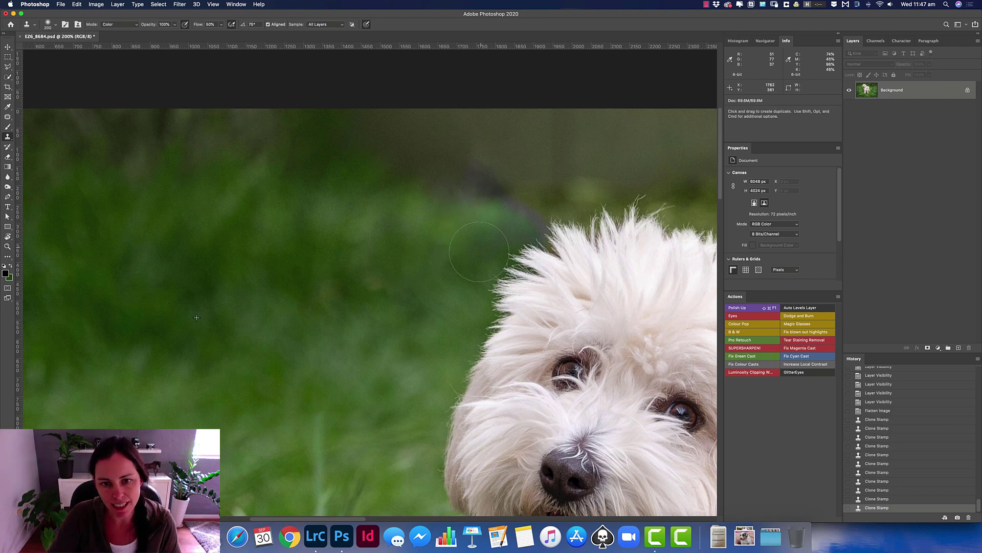
- Clone more grass color over the brown upper background and the grass to the left of the dog's head
left_click(439, 169)
left_click(361, 104)
left_click(390, 158)
left_click(345, 131)
left_click(214, 229, "alt")
left_click(229, 121)
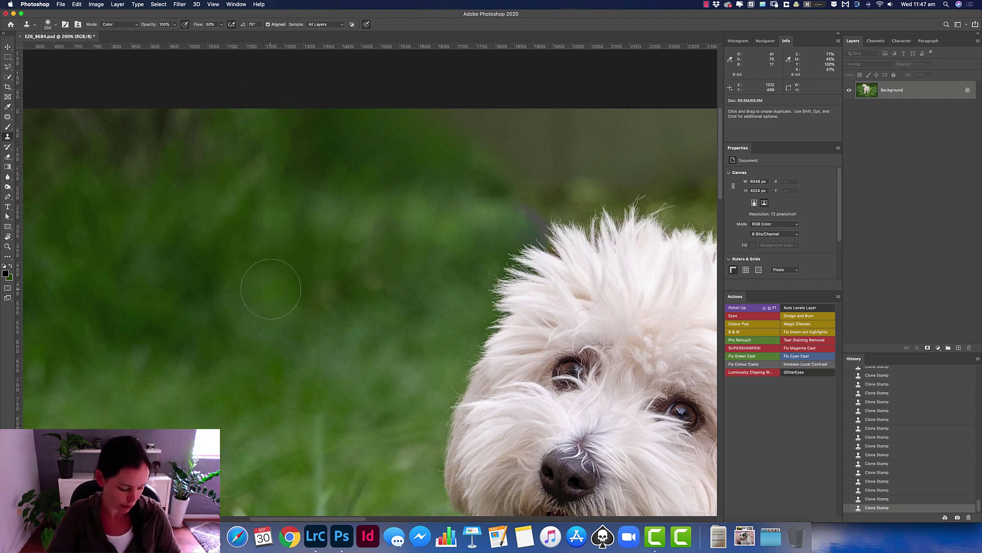
left_click(337, 311)
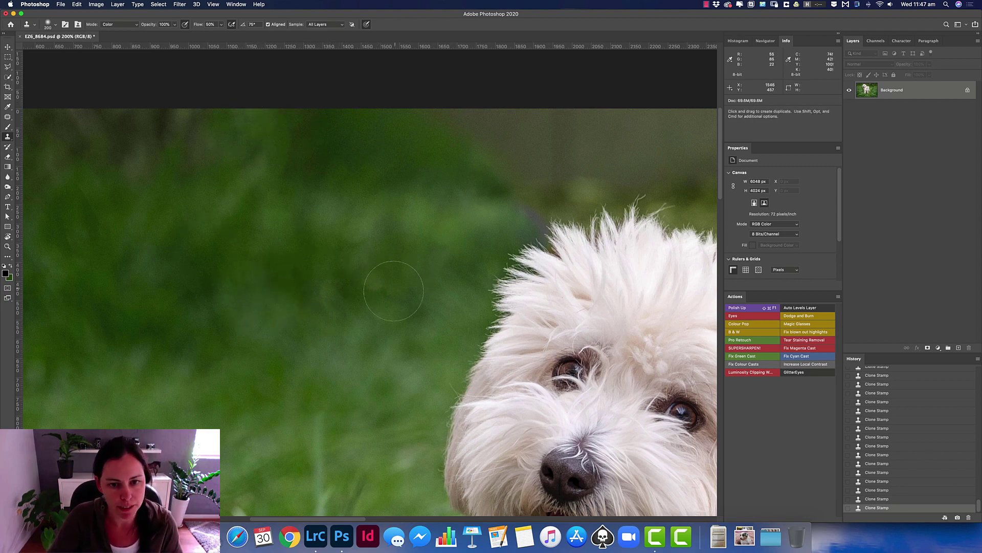
- Recolor the small grey patch against the fur on top of the dog's head with a reduced brush and freshly sampled green
key("super+equal")
left_click_drag(423, 259, 418, 257)
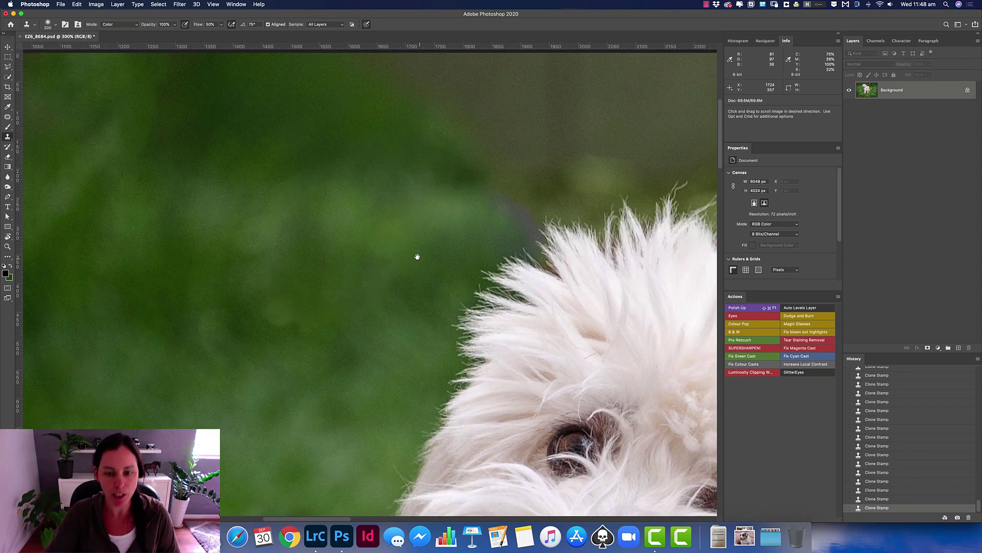
key("bracketleft")
key("bracketleft")
key("bracketleft")
key("bracketleft")
left_click(259, 240, "alt")
key("bracketleft")
key("bracketleft")
key("bracketleft")
key("bracketleft")
key("bracketleft")
key("bracketleft")
left_click_drag(505, 205, 531, 238)
- Enlarge the brush to 200 px and clone green over the remaining brown tones in the photo's upper-left background
key("bracketright")
key("bracketright")
key("bracketright")
key("bracketright")
key("bracketright")
key("bracketright")
key("bracketright")
key("bracketright")
key("bracketright")
key("bracketright")
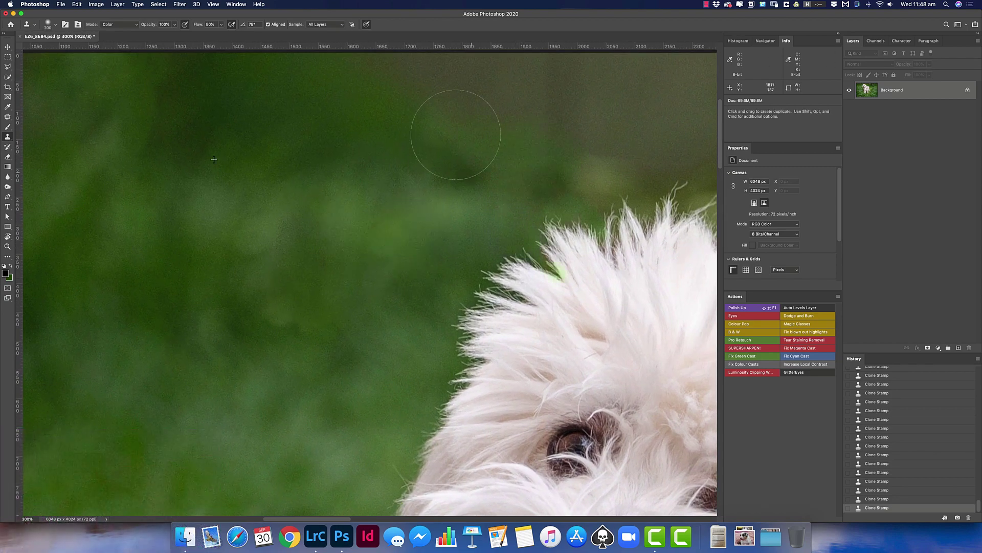
key("super+minus")
scroll(268, 176, "left", 10)
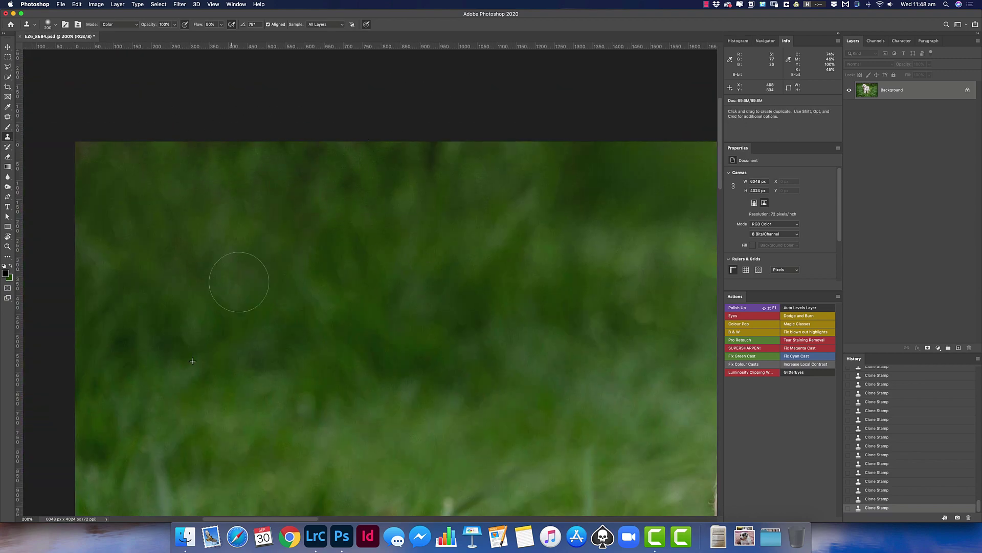
scroll(357, 180, "right", 10)
- Clone grass color over the brownish background above and to the right of the dog's head, adjusting the brush size around the fur
key("super+minus")
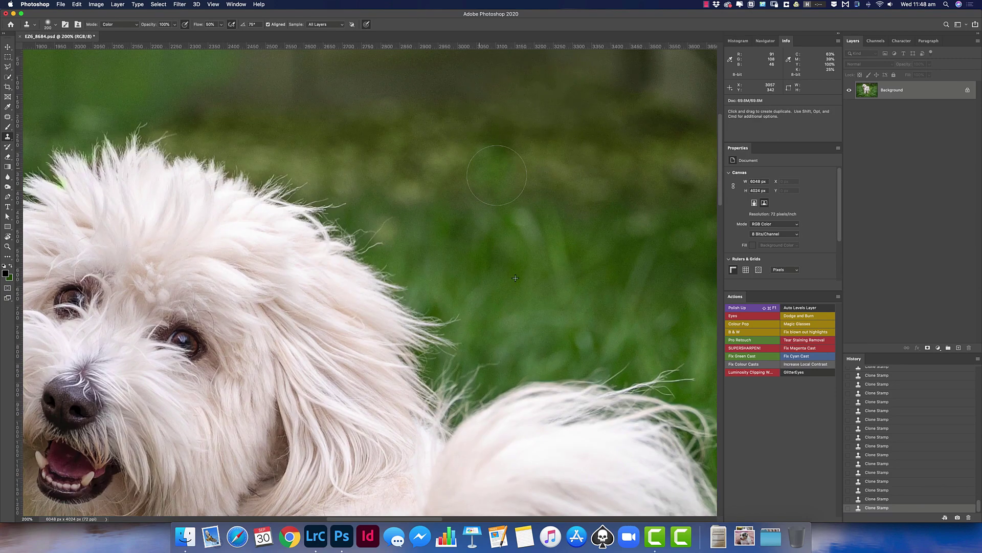
key("super+minus")
key("bracketright")
key("bracketright")
key("bracketright")
key("bracketright")
key("super+plus")
key("super+plus")
key("bracketleft")
key("bracketleft")
key("bracketleft")
key("bracketleft")
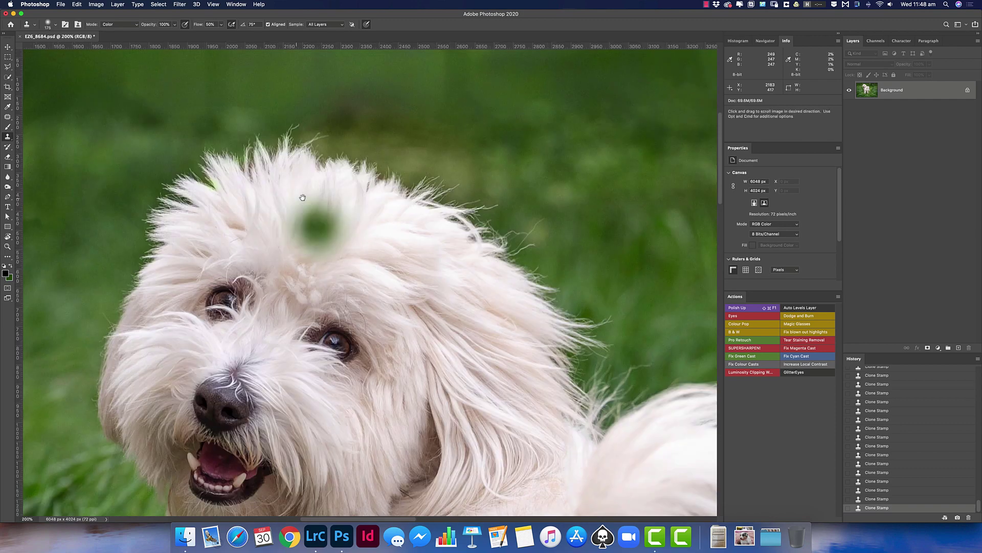
- Touch up the color along the fur on top of the dog's head with a 15 px brush
scroll(318, 220, "left", 5)
key("bracketleft")
key("bracketleft")
key("bracketleft")
key("bracketleft")
key("bracketleft")
key("bracketleft")
key("bracketleft")
key("bracketleft")
key("bracketleft")
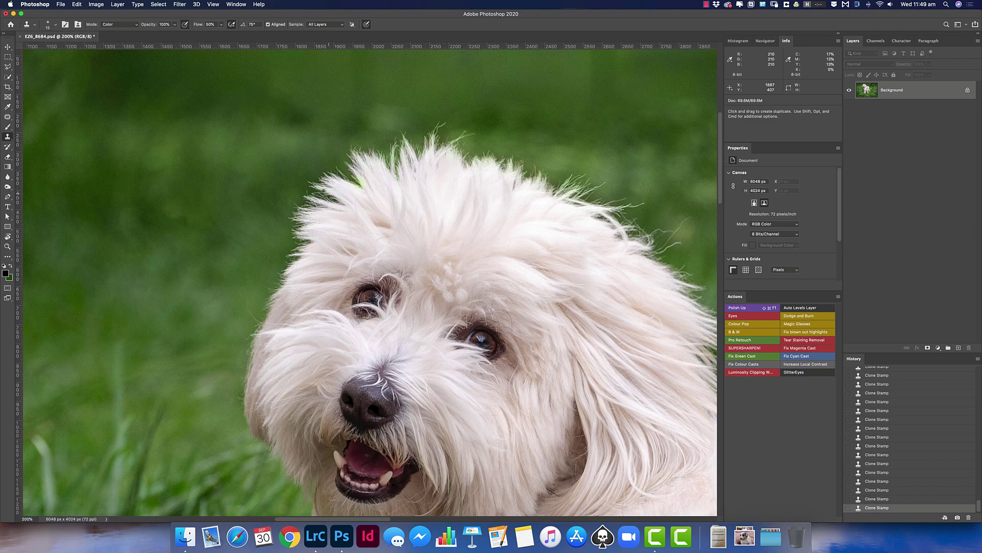
key("super+minus")
key("super+minus")
key("super+minus")
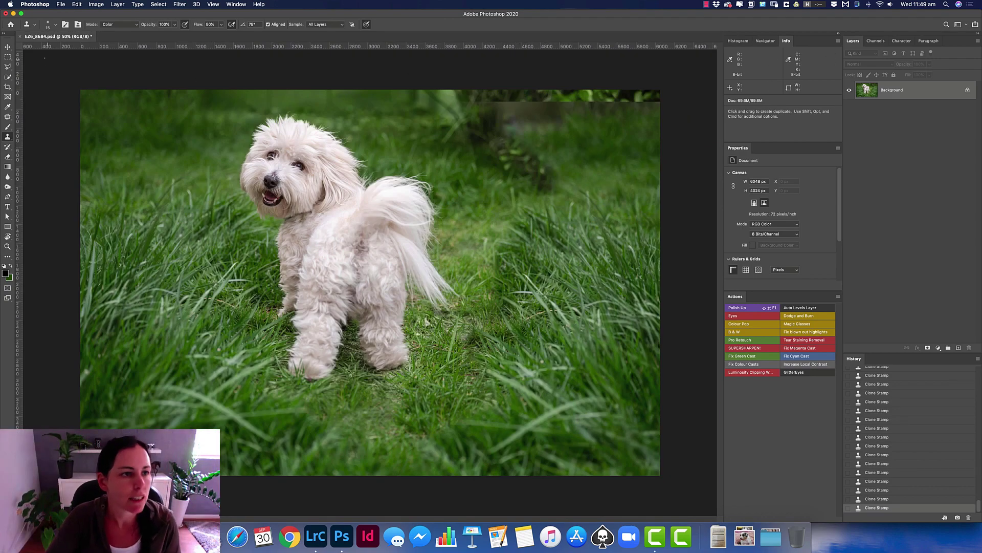
- Outline the dark shrub and visible seam in the upper-right background with the Patch tool, replace them with grass and deselect
left_click(8, 47)
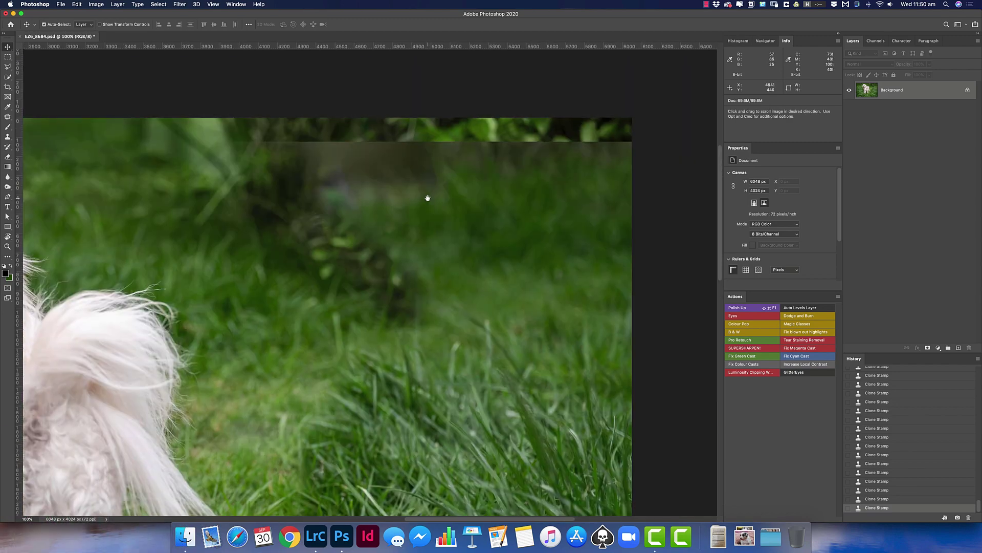
key("j")
mouse_move(197, 110)
left_mouse_down()
mouse_move(324, 296)
mouse_move(614, 164)
mouse_move(154, 110)
left_mouse_up()
left_click_drag(317, 230, 512, 348)
key("super+d")
- Set the Clone Stamp to Normal mode at 50% opacity and blend the grass across the upper-right background
key("s")
left_click(119, 24)
left_click(118, 37)
key("5")
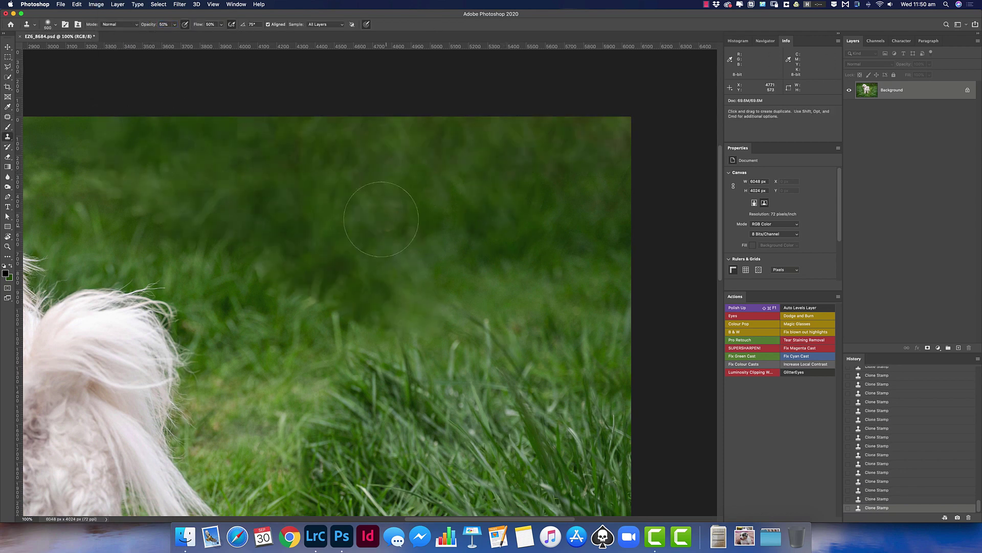
scroll(220, 177, "left", 20)
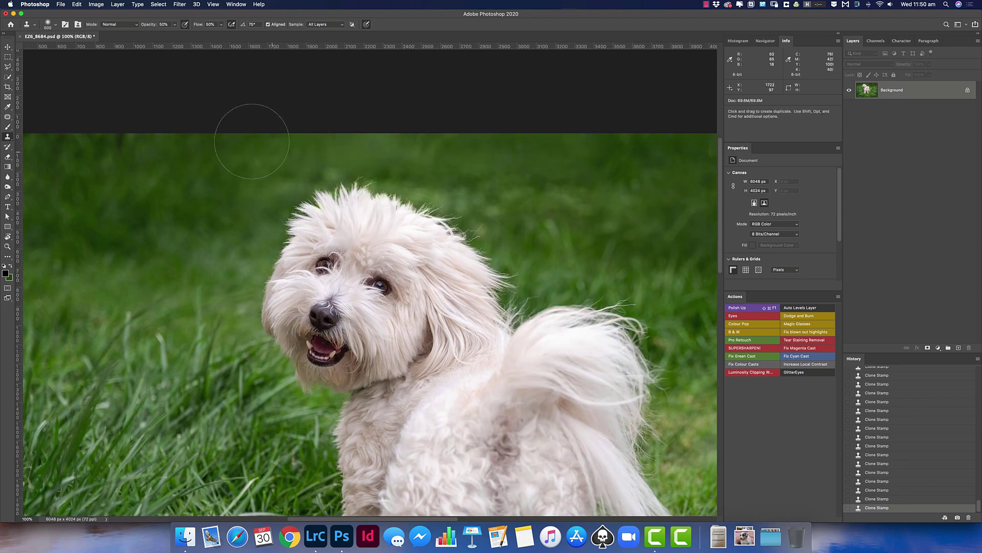
- Outline the long pale blurred grass blade in the lower-right foreground with the Patch tool, fill the selection with surrounding grass and deselect
scroll(253, 220, "down", 6)
scroll(257, 224, "right", 20)
scroll(258, 223, "down", 8)
key("j")
left_click_drag(379, 350, 349, 369)
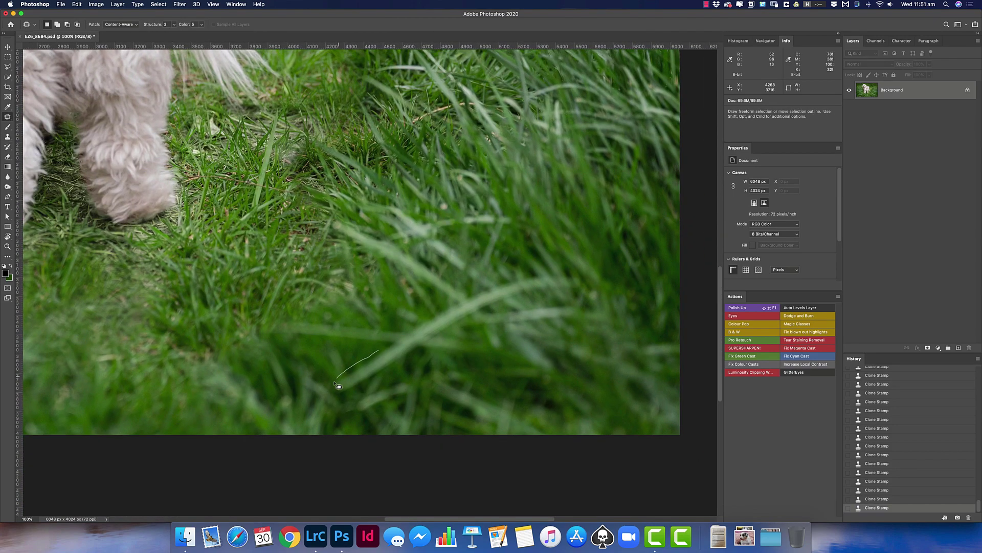
mouse_move(574, 323)
left_mouse_down()
mouse_move(514, 219)
mouse_move(373, 258)
mouse_move(443, 309)
left_mouse_up()
key("super+BackSpace")
key("super+d")
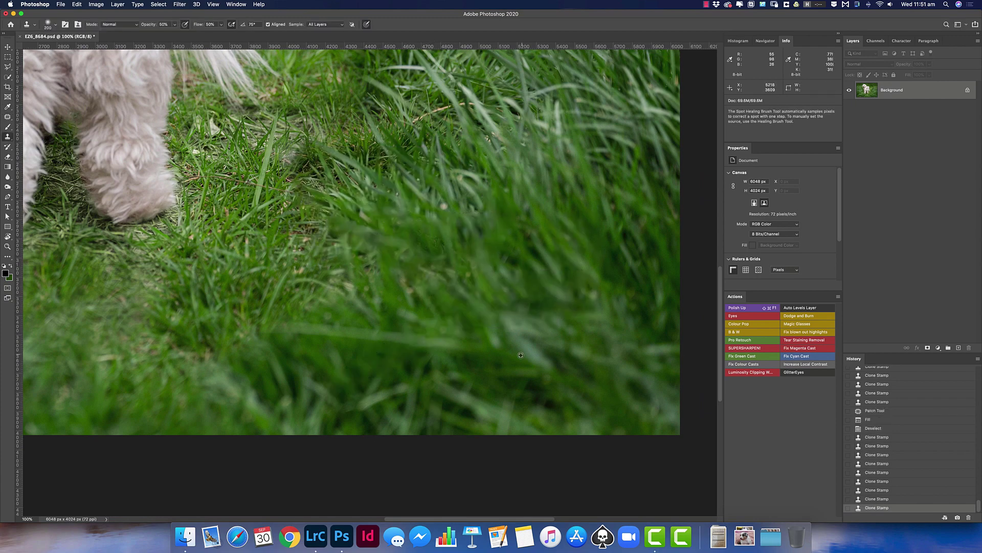
- Outline the pale blurred blades in the lower-right foreground with the Patch tool, fill them with surrounding grass and deselect
key("super+BackSpace")
mouse_move(440, 211)
left_mouse_down()
mouse_move(329, 423)
mouse_move(505, 324)
mouse_move(597, 420)
left_mouse_up()
key("super+d")
key("super+d")
key("super+BackSpace")
key("super+d")
- Outline two more stray blades in the tall grass right of the dog, fill each with surrounding grass and deselect
left_click_drag(520, 160, 511, 329)
key("super+BackSpace")
key("super+d")
left_click_drag(404, 205, 455, 287)
key("super+BackSpace")
key("super+d")
- Remove a distracting blade in the grass right of the dog with the Spot Healing Brush in Content-Aware mode
key("shift+j")
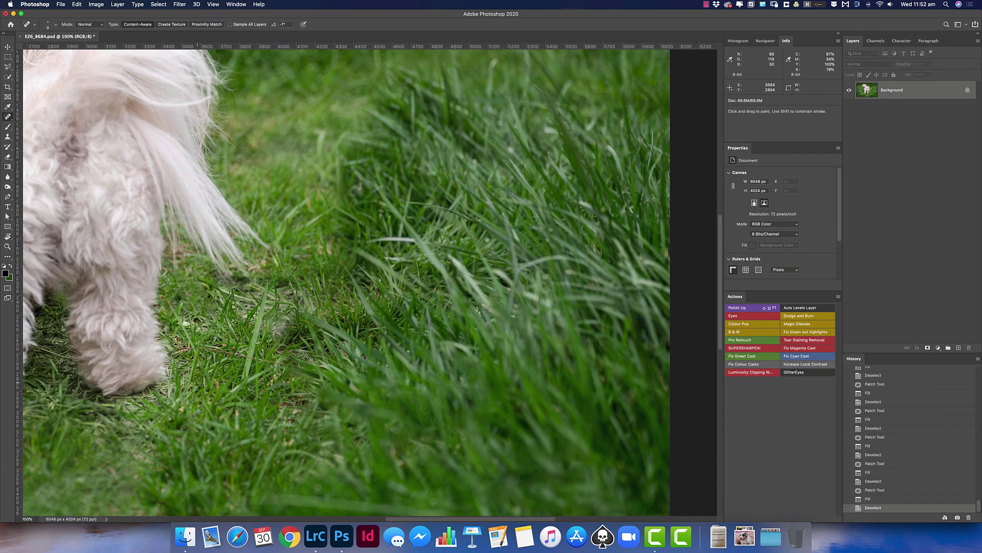
scroll(137, 297, "up", 2)
left_click_drag(240, 240, 487, 275)
key("super+0")
key("super+1")
- Outline the long thin blade in the lower-right foreground with the Polygonal Lasso, fill it with surrounding grass and deselect
key("l")
left_click(325, 303)
left_click(524, 327)
left_click(544, 331)
left_click(543, 345)
left_click(326, 302)
key("super+BackSpace")
key("super+d")
- Blend the foreground grass to the lower right of the dog's feet with the Clone Stamp at 50% opacity
key("s")
key("super+0")
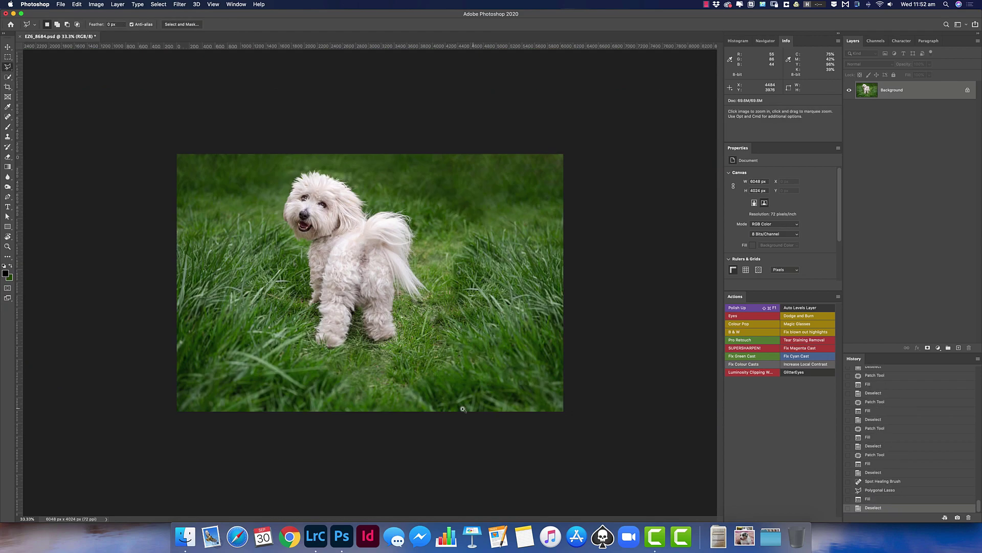
key("super+1")
left_click(369, 299, "alt")
left_click(318, 326)
left_click(333, 332)
left_click(358, 361)
left_click(450, 337)
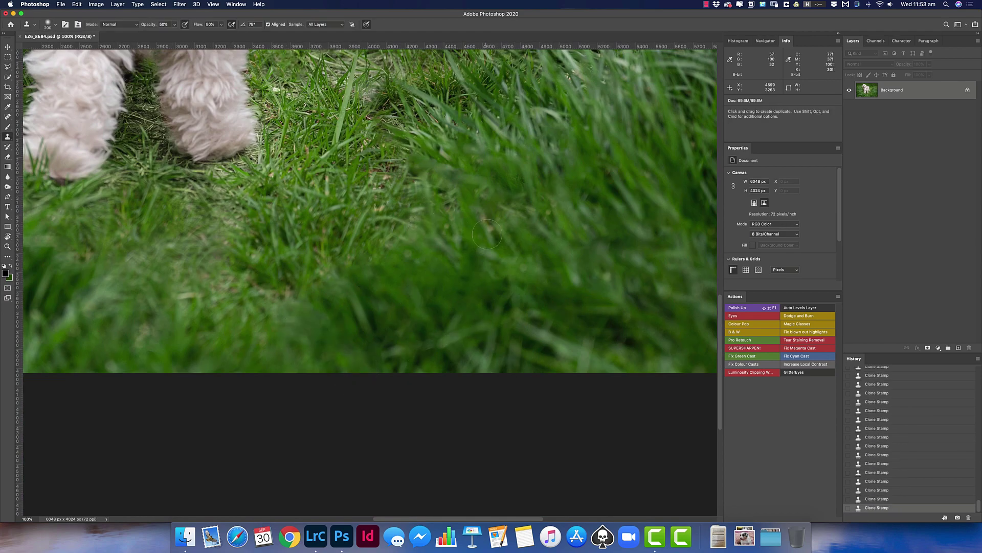
left_click(425, 231)
key("]")
- Outline distracting spots in the lower-left foreground grass with the Patch tool, fill them with surrounding grass and deselect
scroll(441, 238, "left", 5)
key("j")
key("super+0")
key("super+1")
left_click_drag(484, 336, 485, 337)
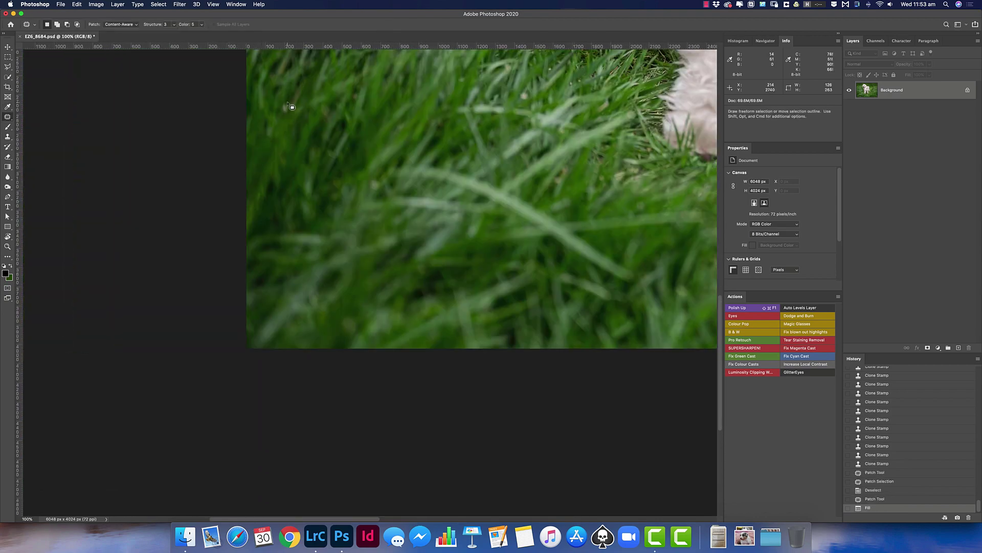
left_click_drag(332, 253, 287, 303)
key("super+BackSpace")
key("super+d")
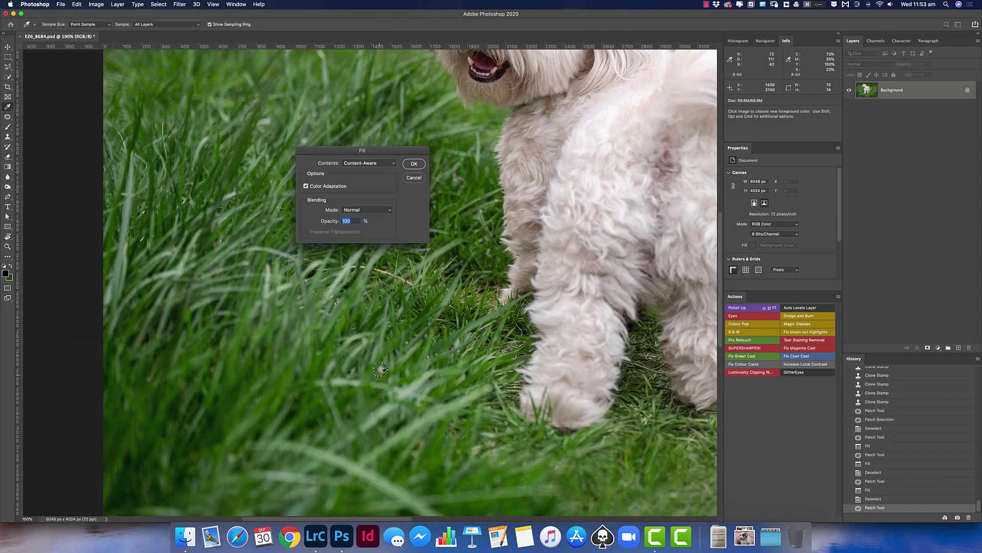
- Replace the outlined blemishes in the grass left of the dog using Content-Aware fill at 100% opacity and deselect
key("Return")
key("super+d")
key("super+0")
key("super+equal")
key("super+equal")
key("super+equal")
left_click_drag(256, 253, 364, 258)
key("shift+BackSpace")
key("Return")
key("super+d")
- Fill the small outlined spot in the tall grass right of the dog's tail with Content-Aware at 100% opacity and deselect
key("super+0")
key("super+1")
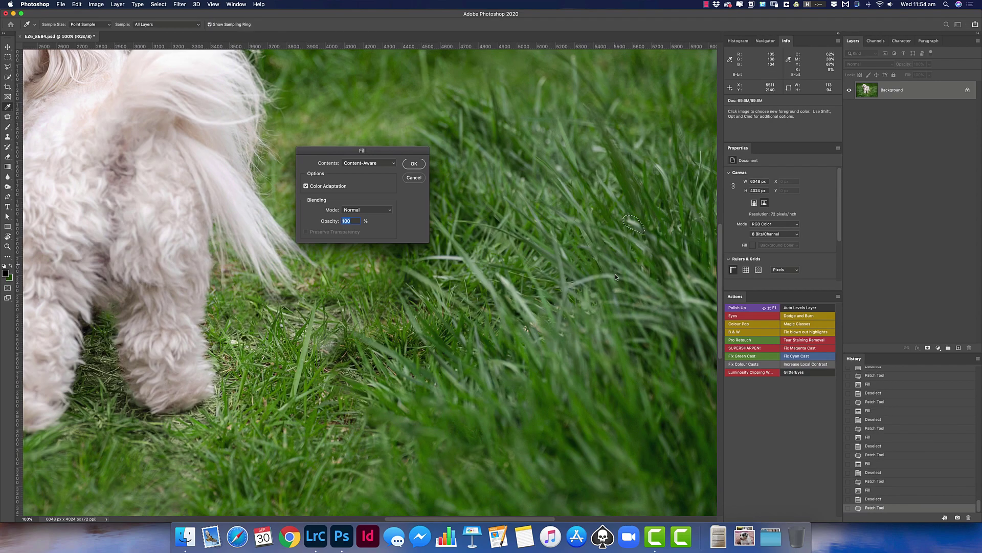
key("Return")
key("super+d")
- Patch a small flawed area in the grass around the dog with the Patch tool
key("super+0")
key("super+minus")
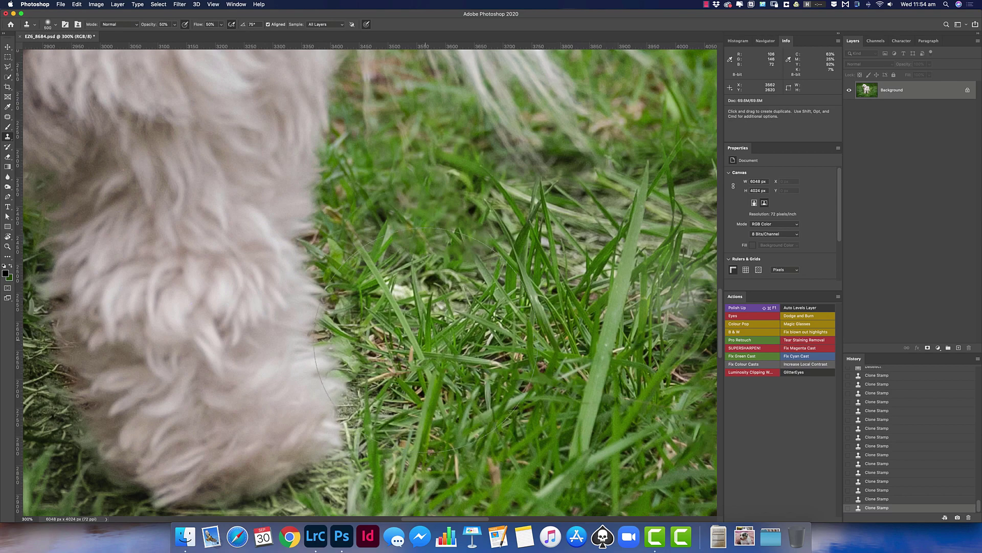
key("j")
left_click_drag(332, 202, 349, 228)
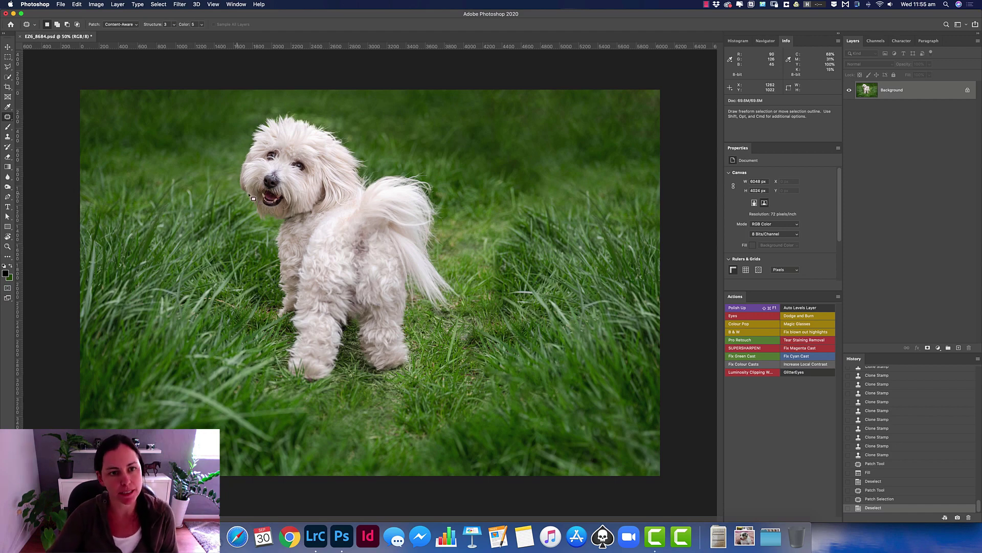
- Duplicate the Background layer twice and select the middle copy
left_click_drag(282, 170, 465, 297)
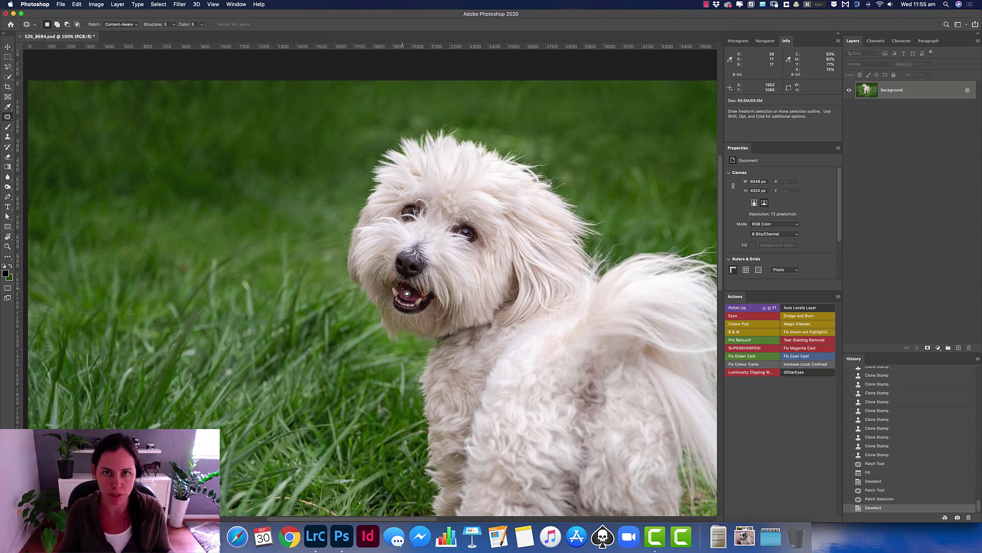
key("super+minus")
key("super+minus")
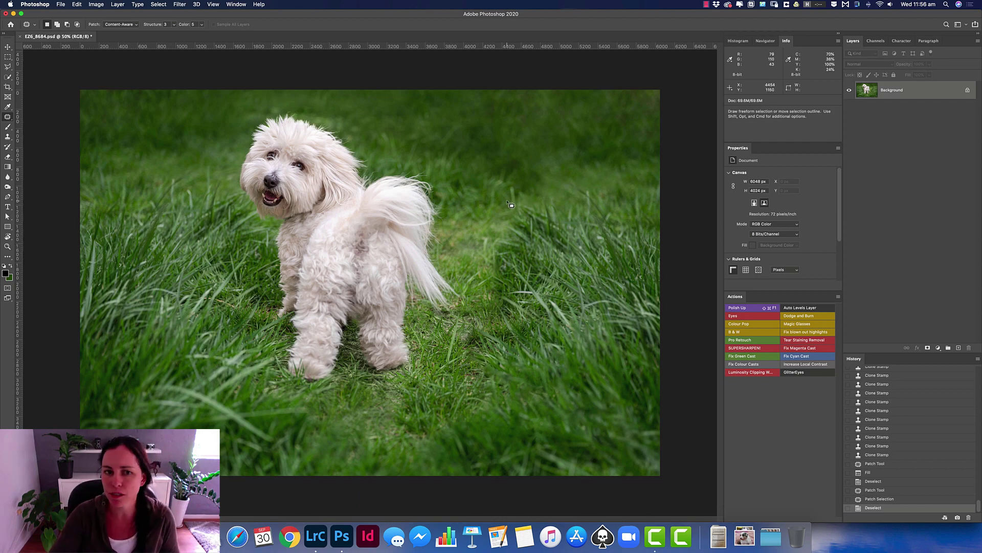
mouse_move(905, 91)
left_mouse_down()
mouse_move(921, 305)
mouse_move(958, 347)
left_mouse_up()
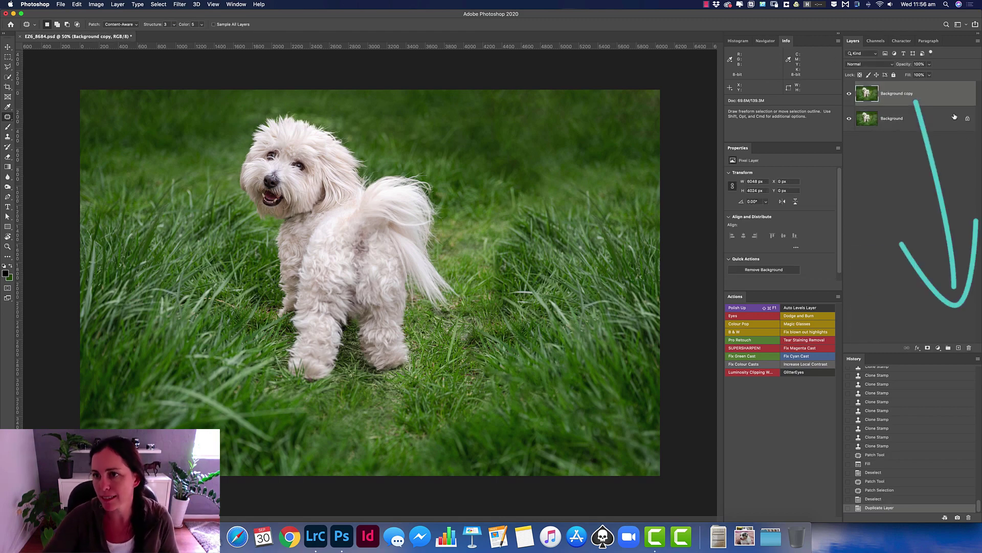
mouse_move(926, 93)
left_mouse_down()
mouse_move(941, 317)
mouse_move(958, 348)
left_mouse_up()
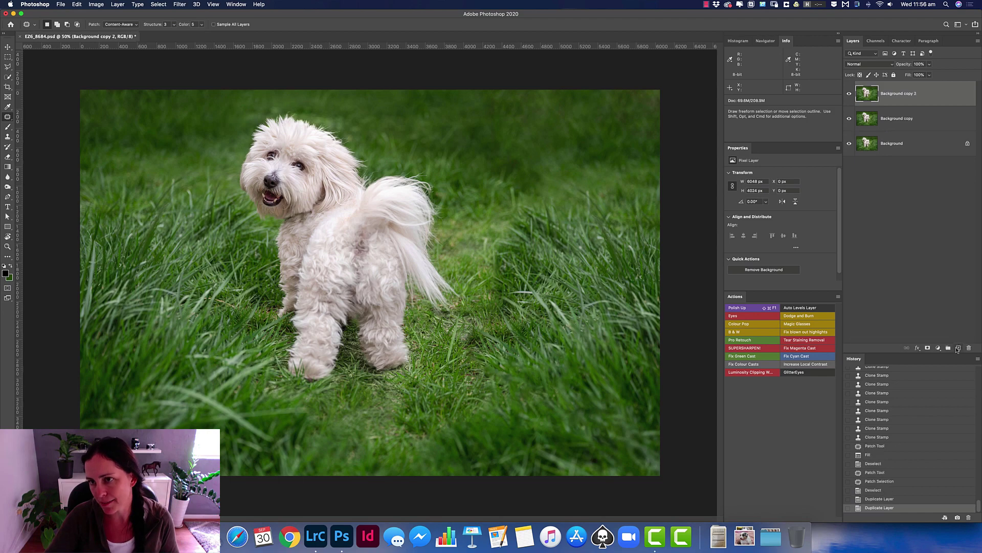
key("alt+bracketleft")
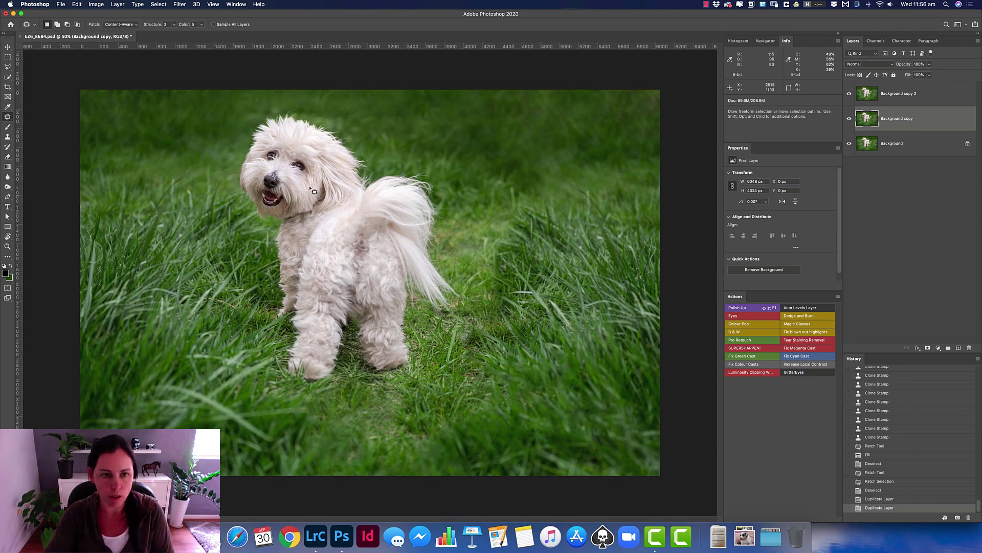
- Loosely outline the whole dog on the middle layer and replace it with a Content-Aware fill at 100% opacity
left_click_drag(272, 113, 233, 176)
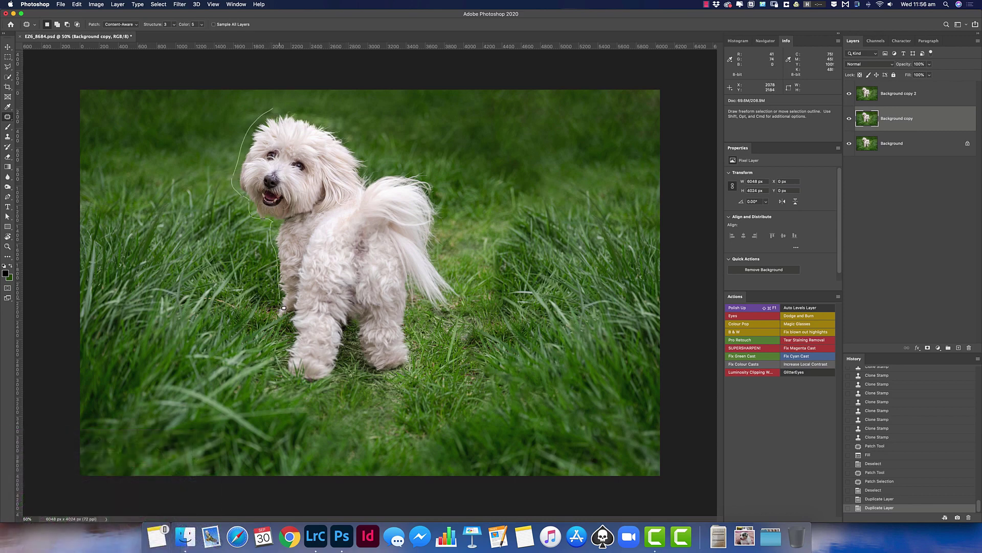
left_click_drag(383, 176, 384, 176)
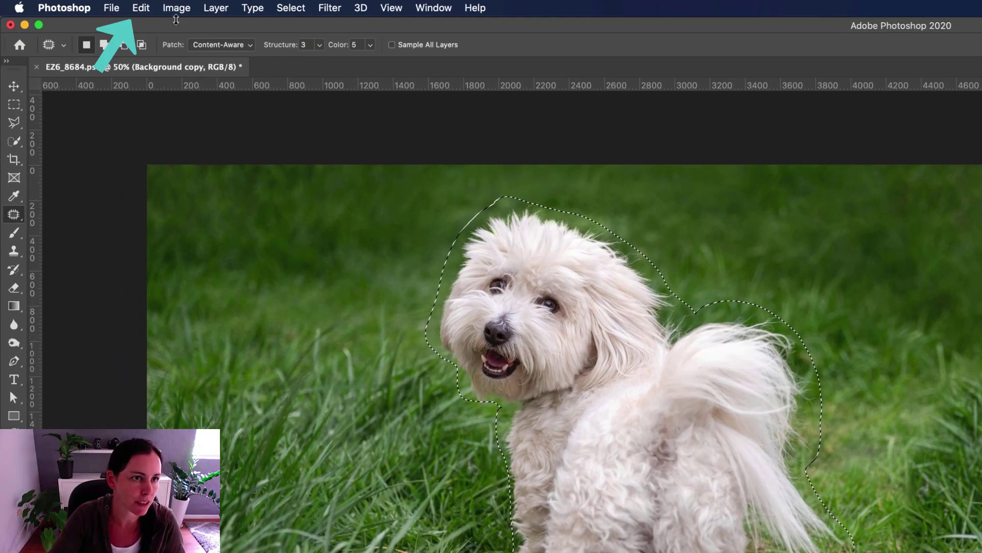
left_click(104, 6)
left_click(205, 231)
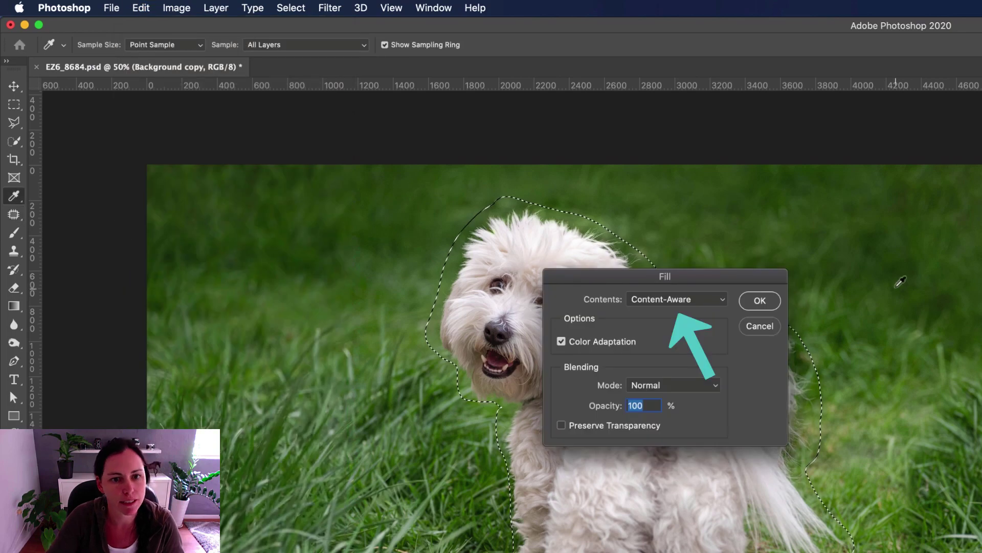
left_click(759, 301)
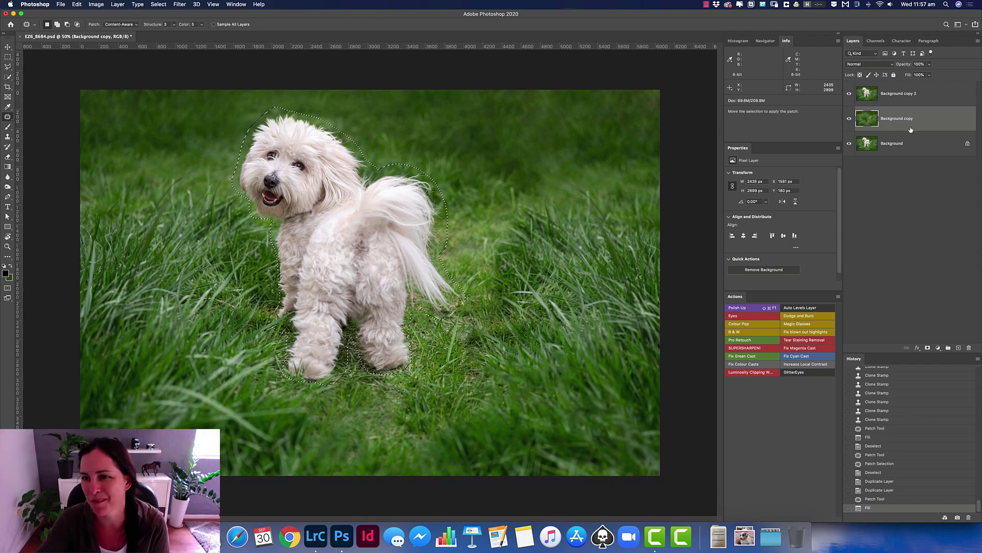
- Hide the top layer, deselect, and patch the tall blades left where the dog's head and back were with smoother grass
left_click(850, 93)
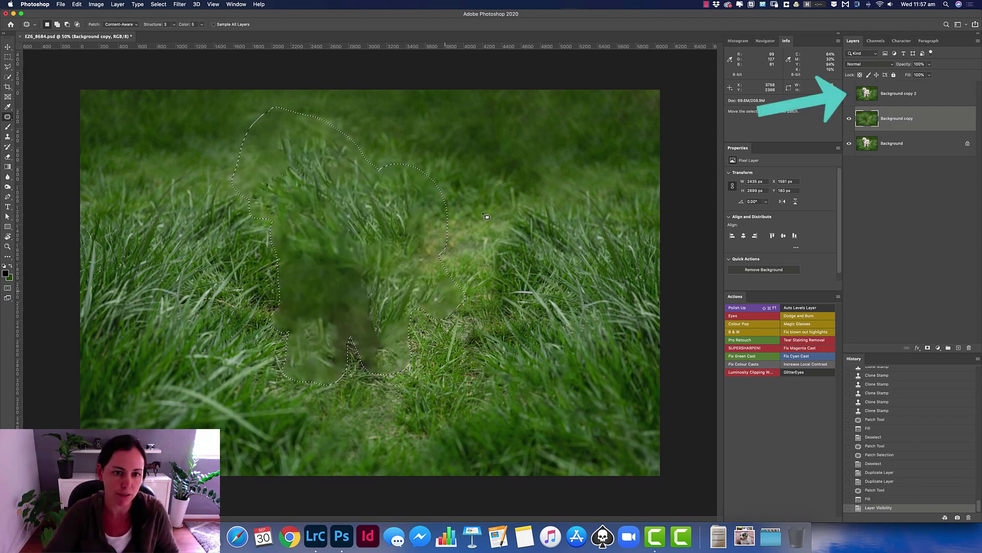
key("super+d")
left_click_drag(321, 118, 284, 130)
left_click_drag(392, 153, 321, 118)
left_click_drag(355, 182, 484, 170)
left_click_drag(436, 212, 507, 135)
key("super+d")
- Blend the edges of the area where the dog was removed into the surrounding grass with the Clone Stamp at 50% opacity
key("s")
mouse_move(382, 174)
left_mouse_down()
mouse_move(369, 128)
mouse_move(394, 110)
left_mouse_up()
left_click(181, 193, "alt")
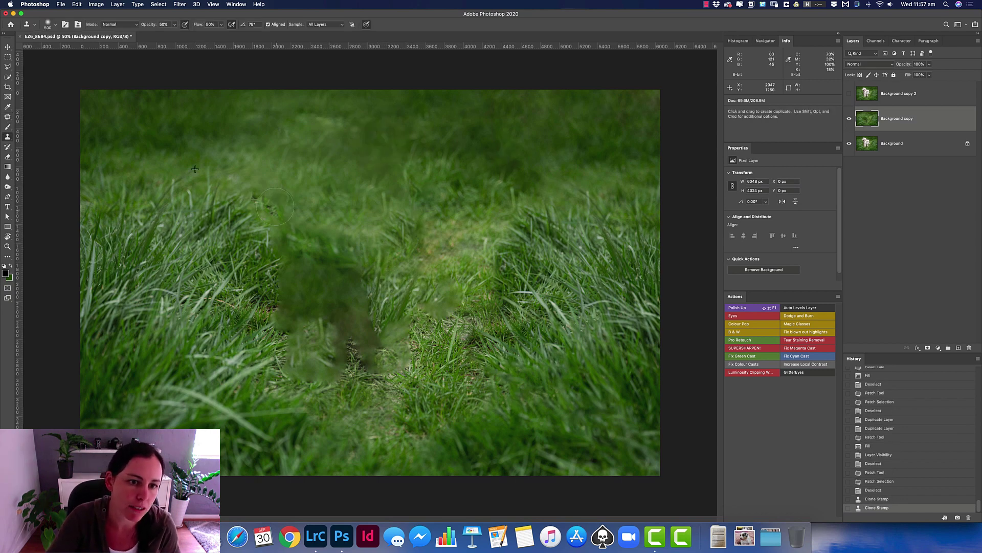
left_click_drag(248, 203, 256, 189)
left_click_drag(353, 269, 373, 302)
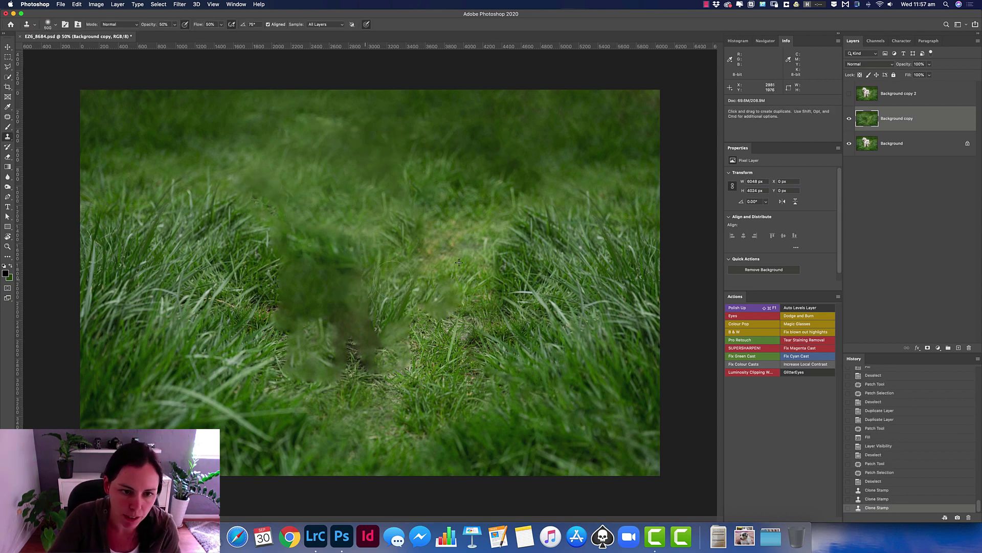
left_click(215, 251, "alt")
left_click_drag(281, 258, 302, 287)
left_click_drag(246, 210, 261, 225)
mouse_move(378, 358)
left_mouse_down()
mouse_move(293, 349)
mouse_move(272, 251)
mouse_move(230, 153)
left_mouse_up()
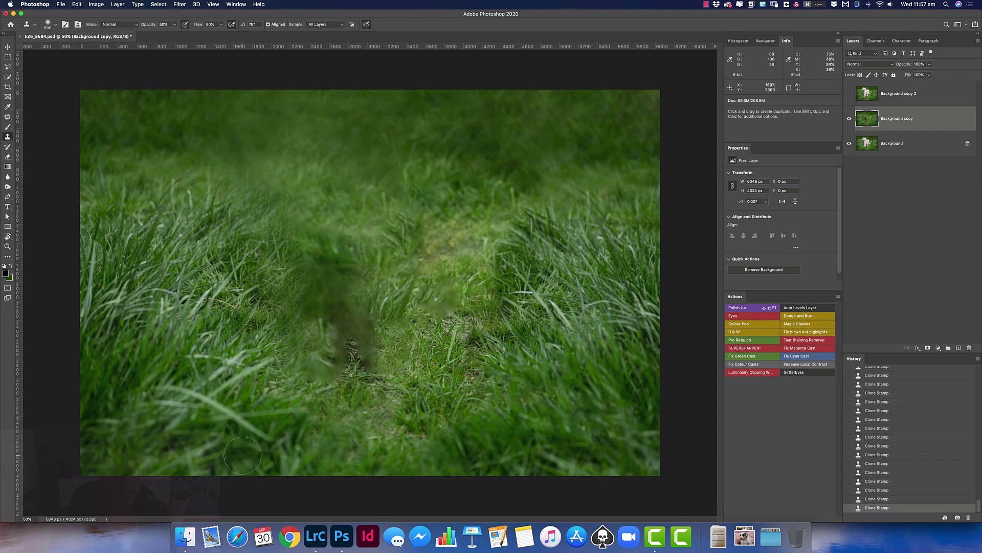
- Start a Tilt-Shift blur on the dog-free grass layer, raise the blur to 35 px and readjust its strength
key("v")
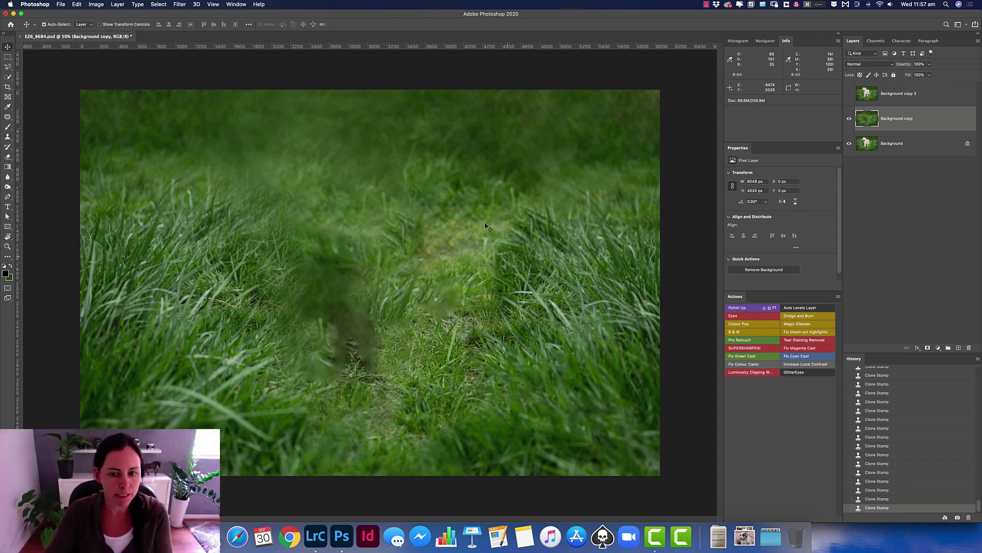
left_click(180, 5)
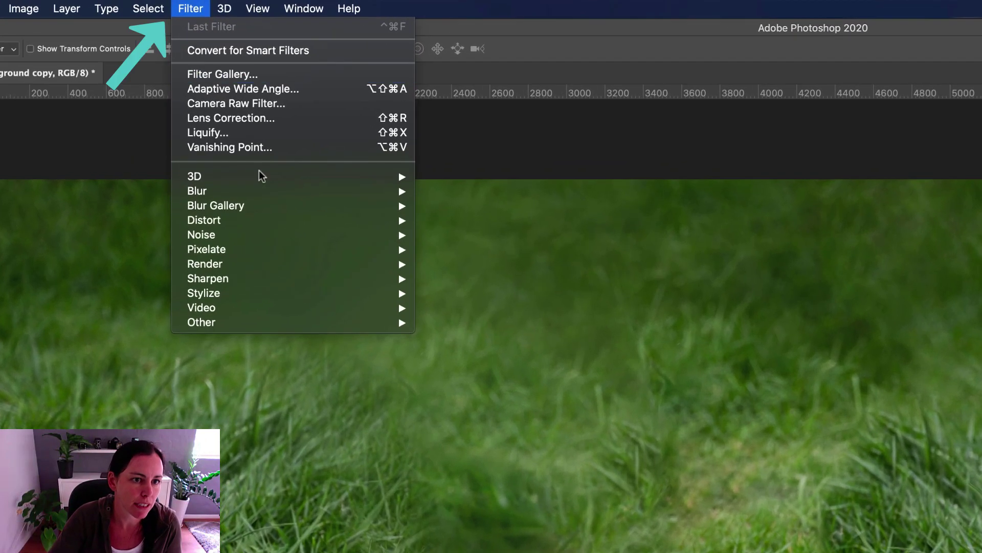
mouse_move(274, 207)
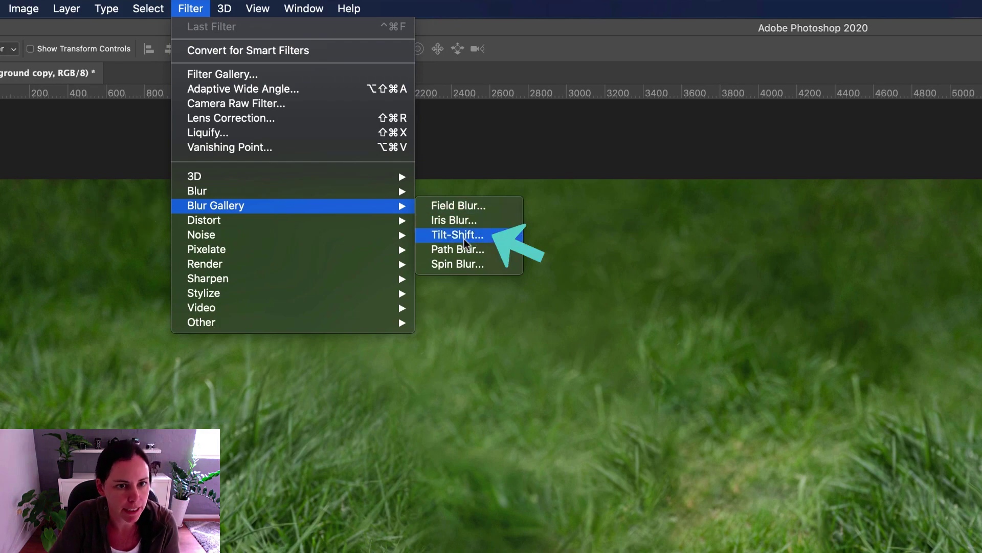
left_click(484, 234)
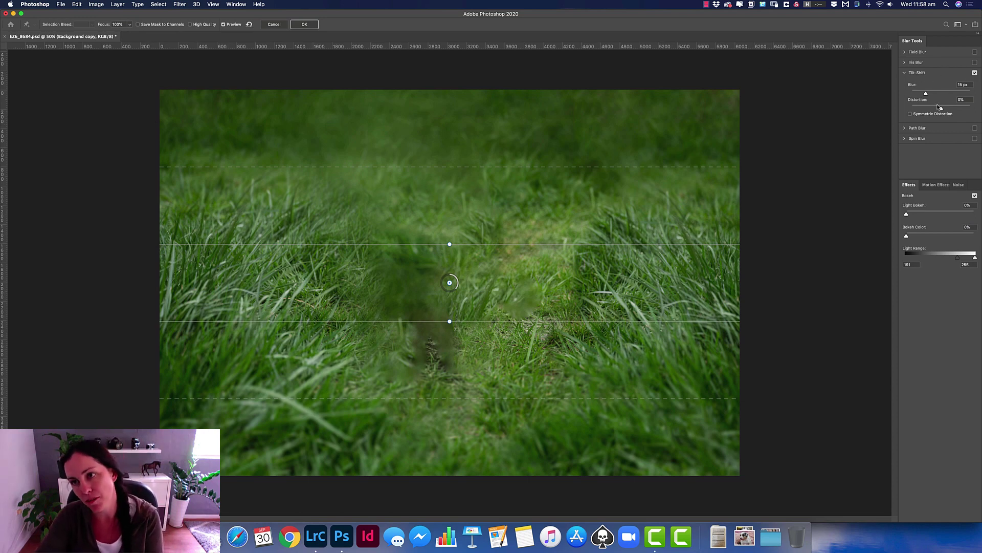
left_click_drag(926, 93, 928, 93)
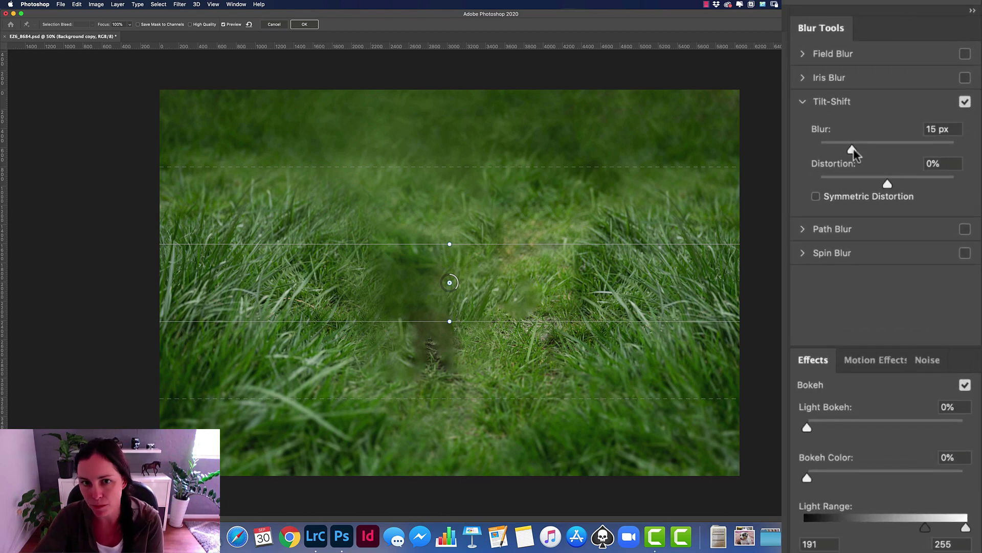
left_click_drag(860, 151, 873, 167)
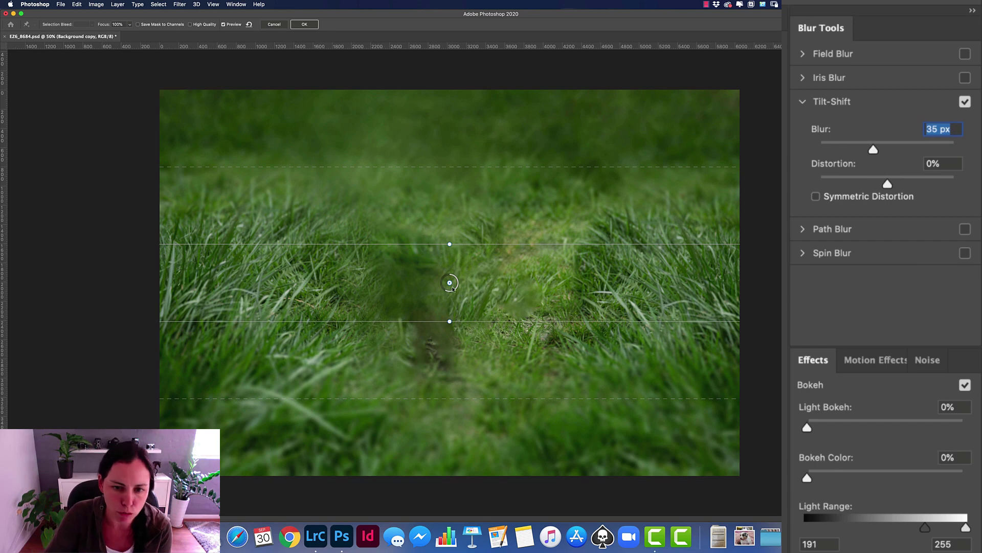
left_click_drag(447, 292, 456, 292)
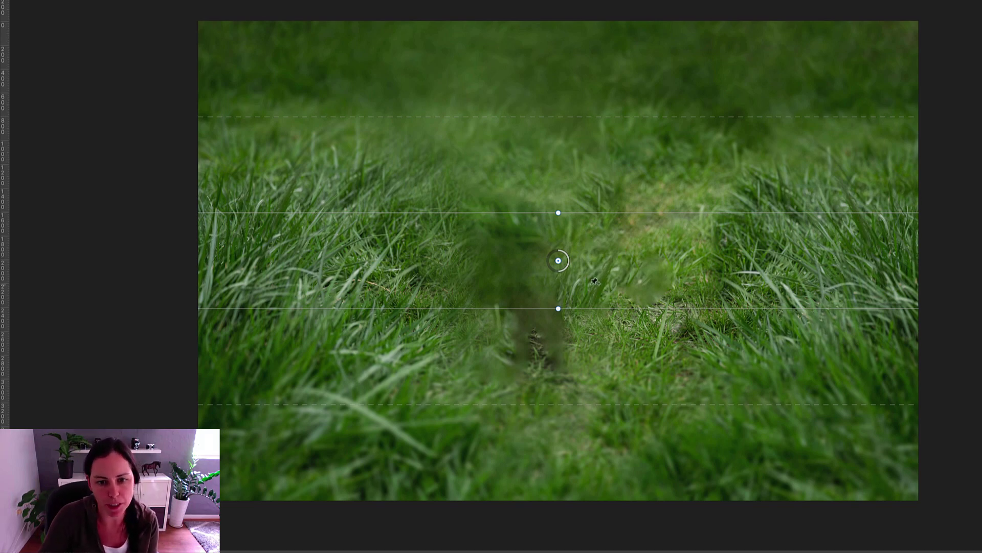
- Lower the tilt-shift focus band toward the dog's paws, adjust its edges and transitions, apply the blur and show the top layer
left_click_drag(560, 263, 558, 316)
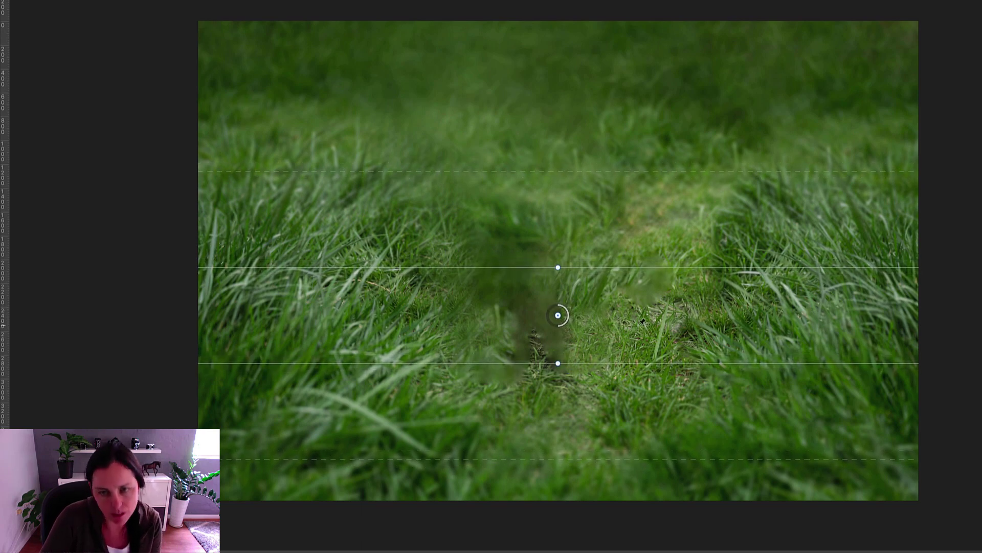
left_click_drag(559, 316, 560, 313)
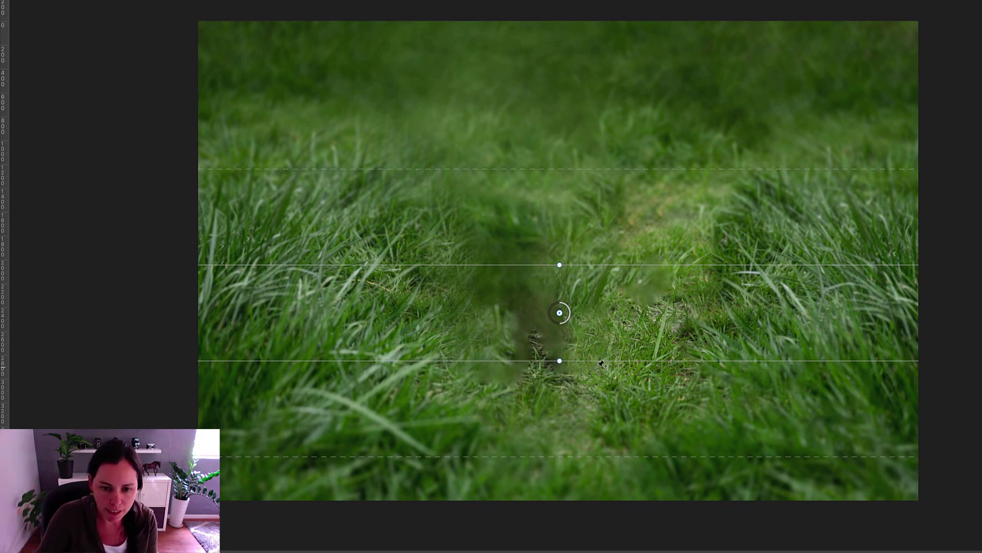
left_click_drag(605, 360, 607, 354)
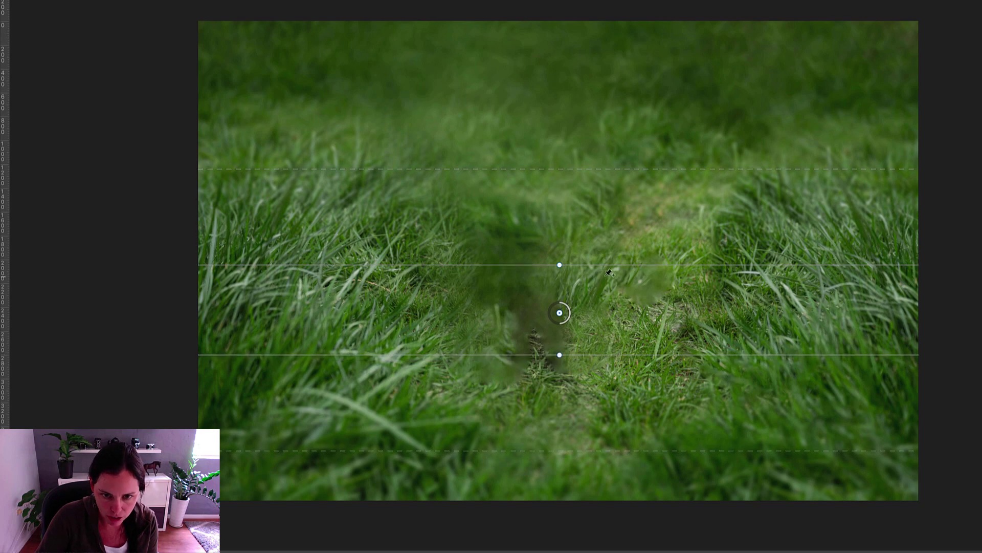
left_click_drag(612, 265, 611, 269)
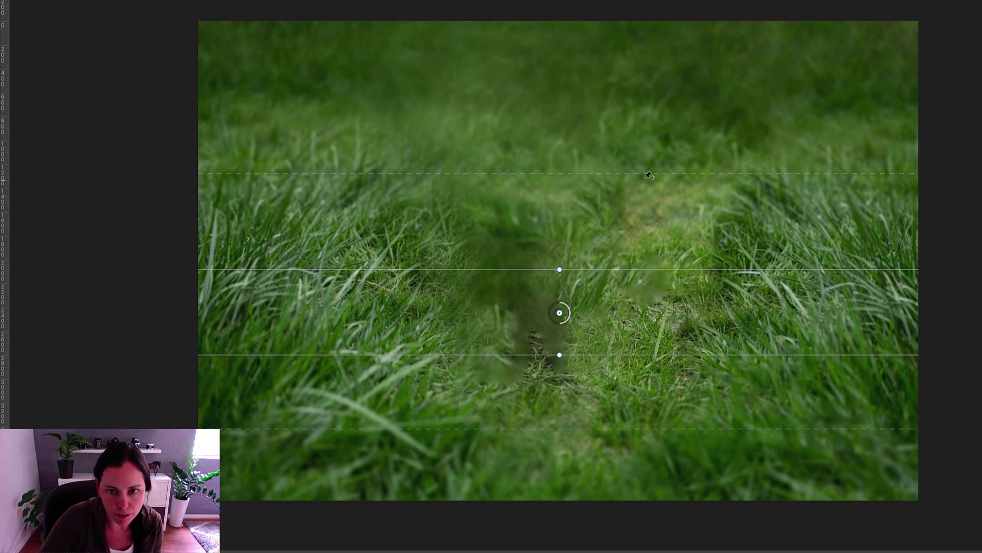
left_click_drag(648, 174, 651, 157)
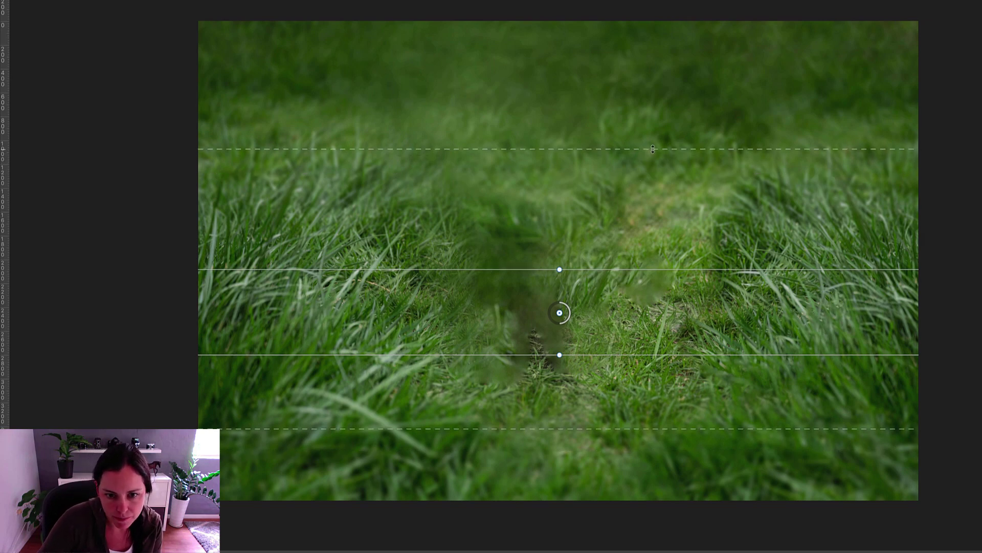
left_click_drag(624, 265, 626, 257)
left_click_drag(560, 313, 558, 320)
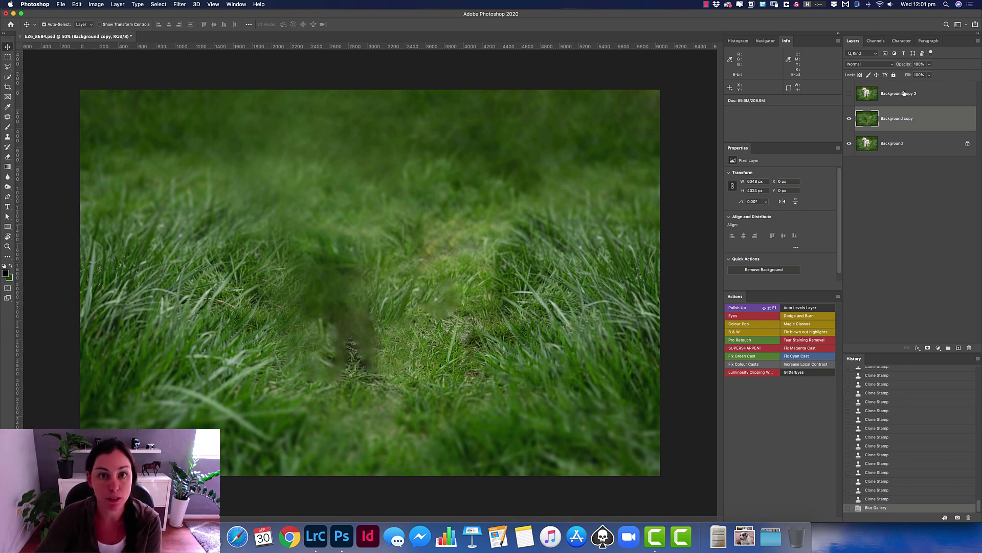
left_click(849, 94)
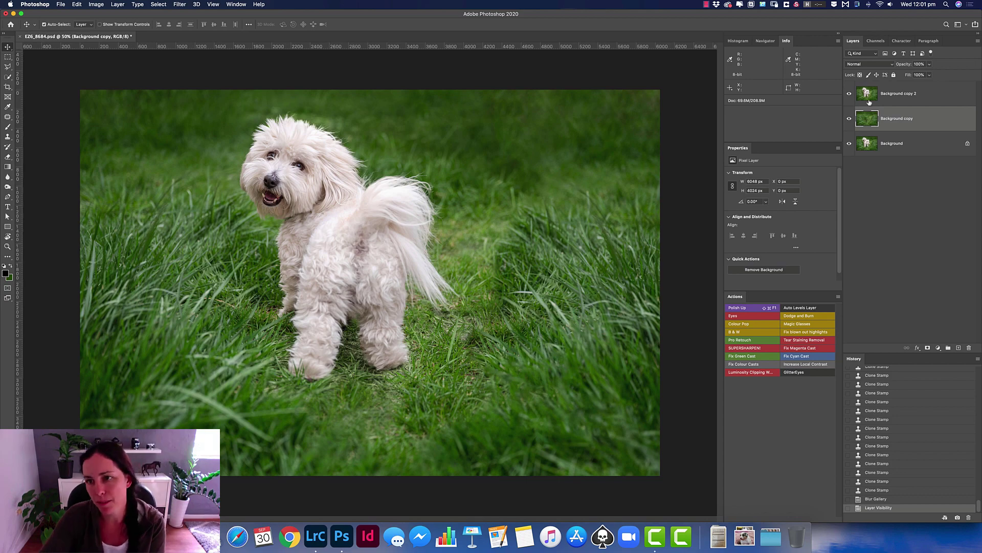
- Open Select and Mask on the Background copy 2 layer and select the dog with Select Subject
left_click(933, 96)
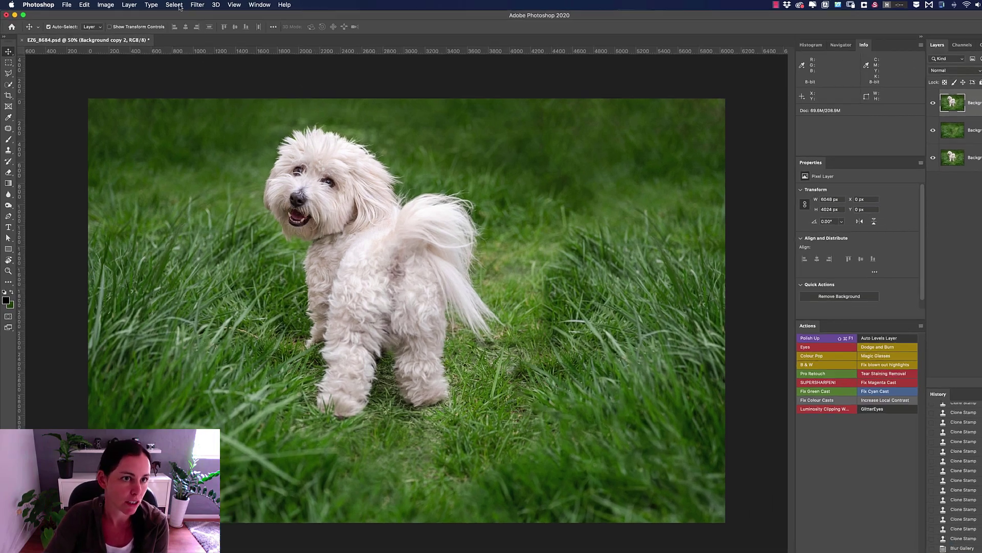
left_click(159, 4)
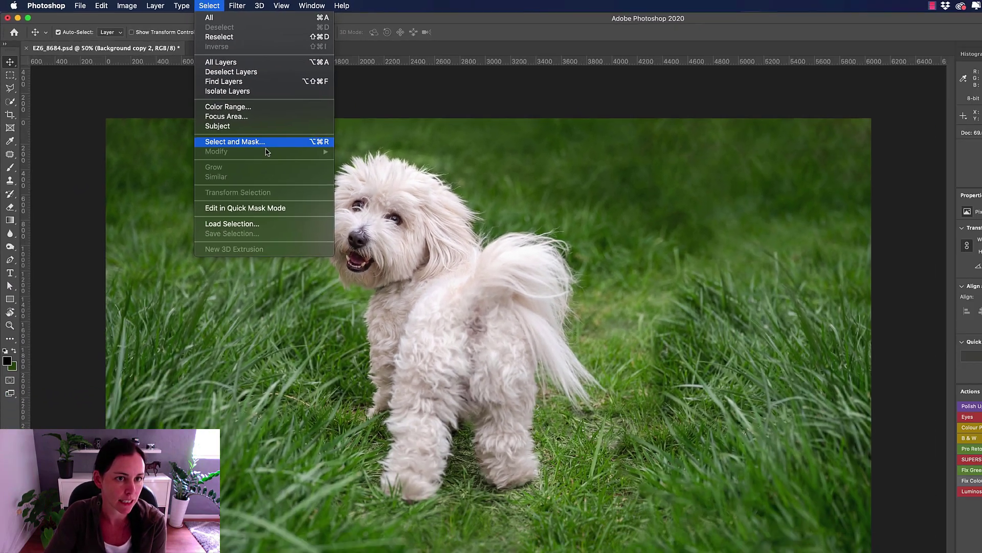
left_click(388, 216)
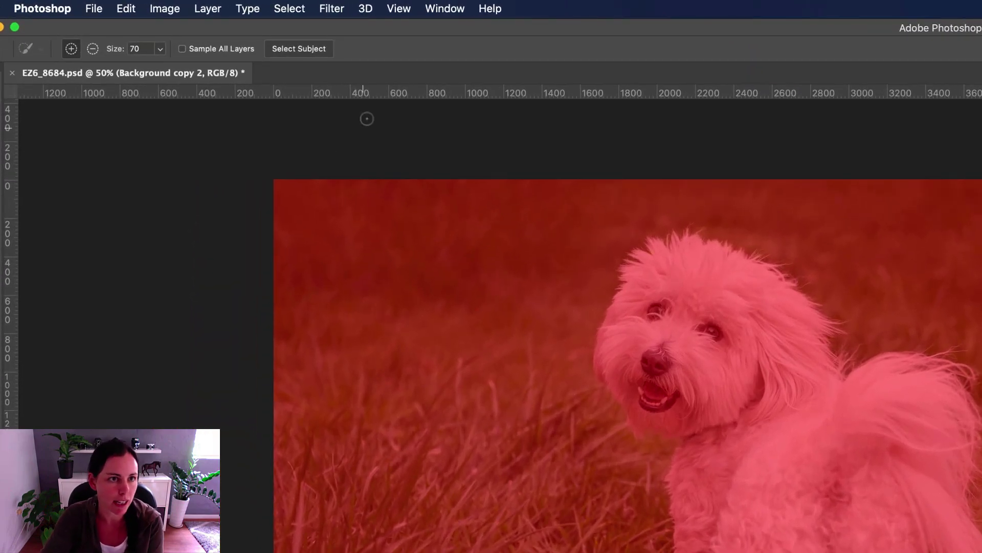
left_click(309, 48)
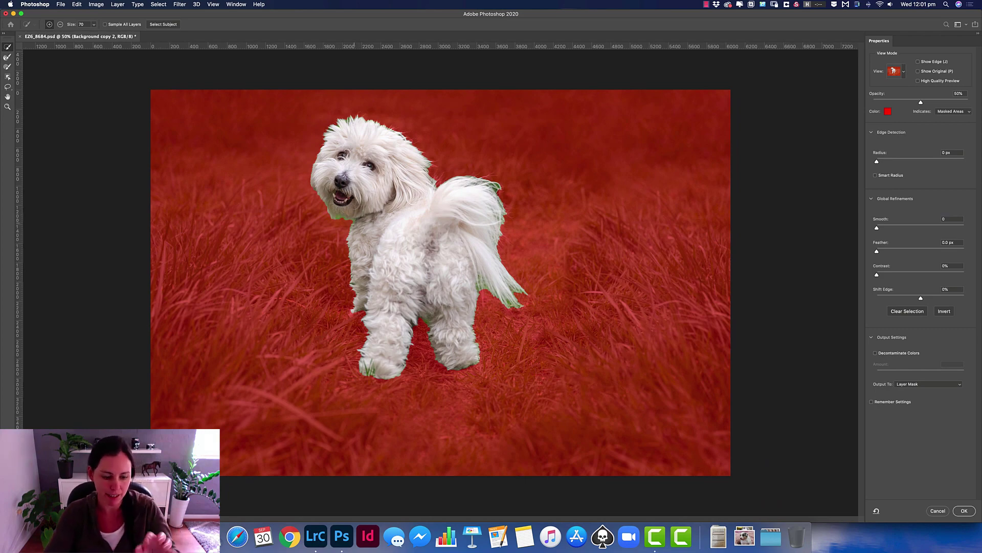
- Refine the fur edge across the top of the dog's head with the Refine Edge Brush at 125 px
scroll(318, 129, "up", 2)
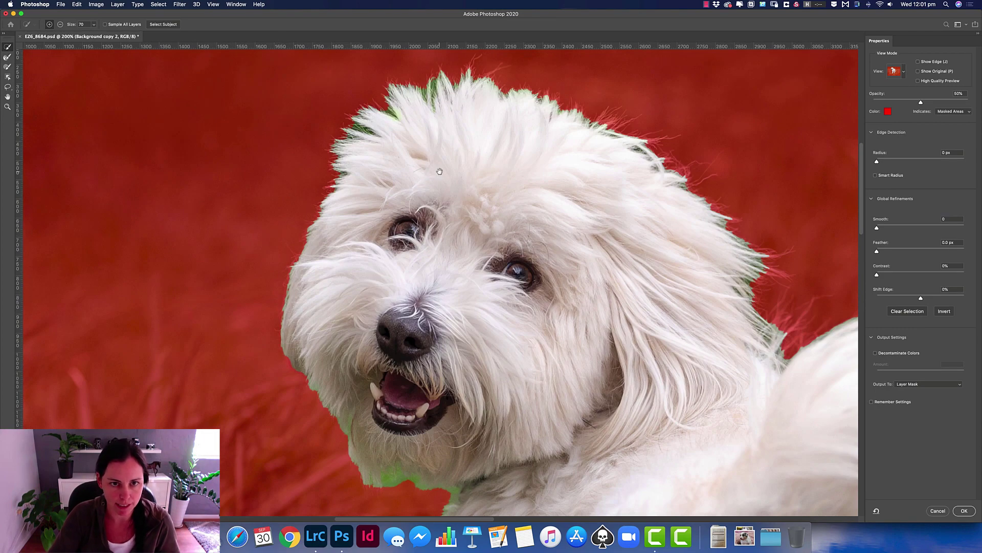
left_click_drag(438, 171, 423, 227)
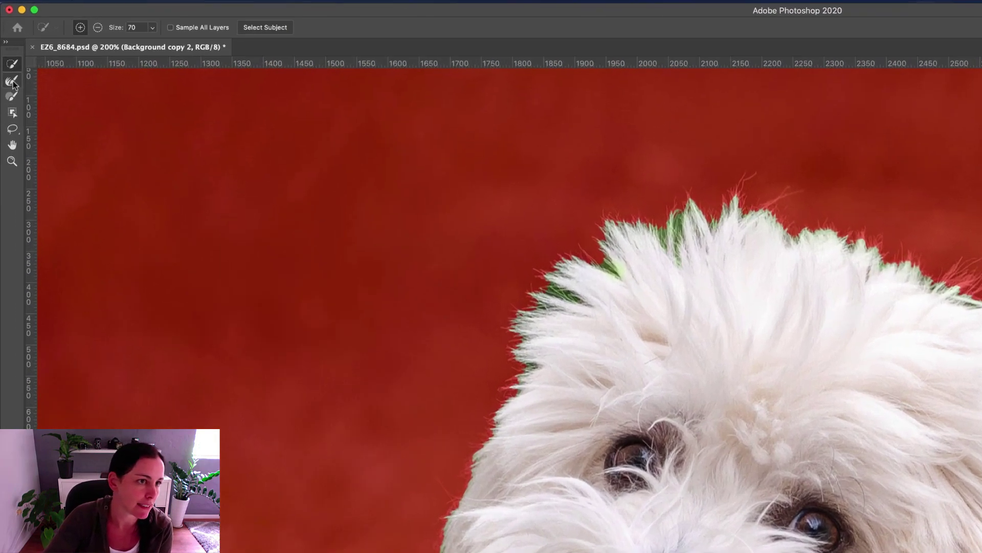
left_click(12, 81)
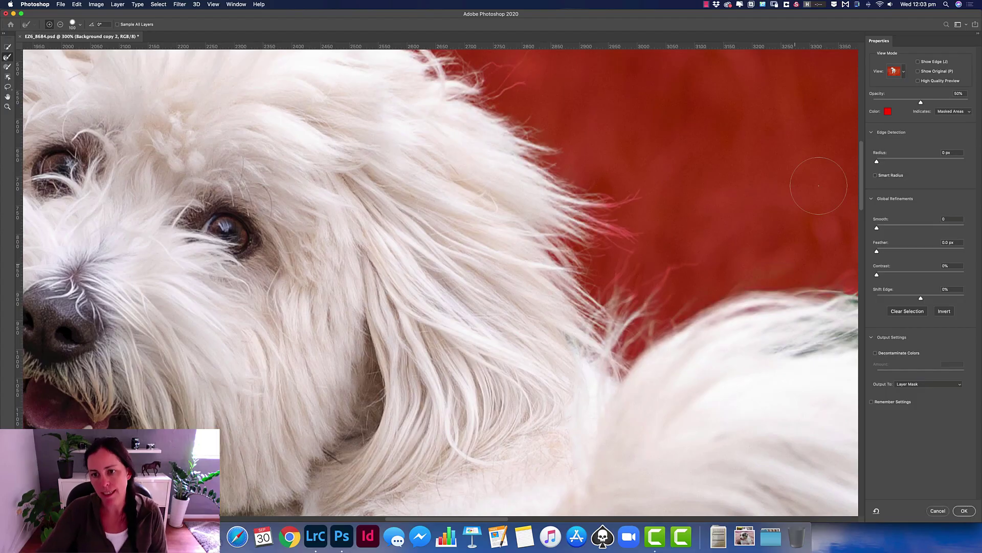
scroll(467, 208, "up", 7)
scroll(467, 209, "left", 10)
key("bracketright")
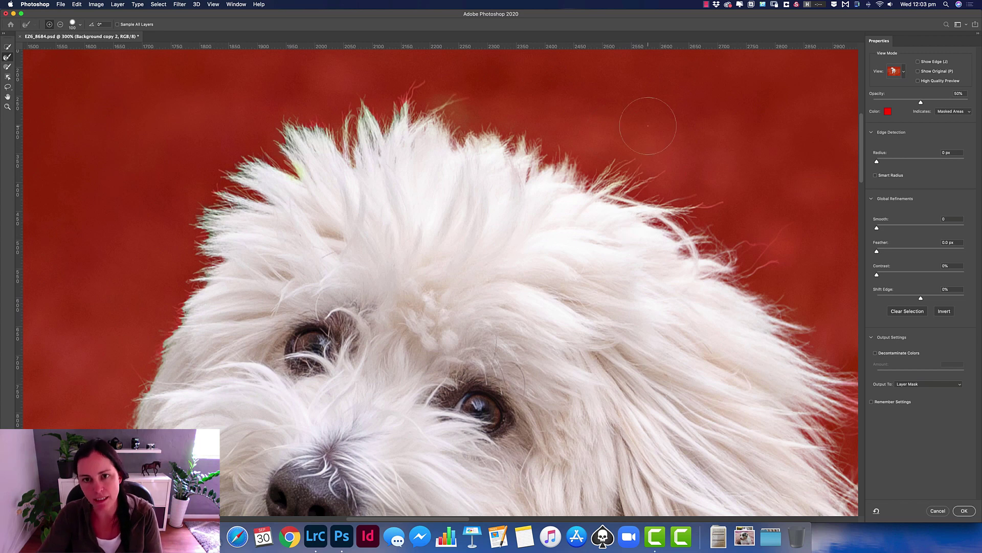
mouse_move(659, 215)
left_mouse_down()
mouse_move(462, 128)
mouse_move(352, 131)
mouse_move(229, 210)
mouse_move(189, 322)
left_mouse_up()
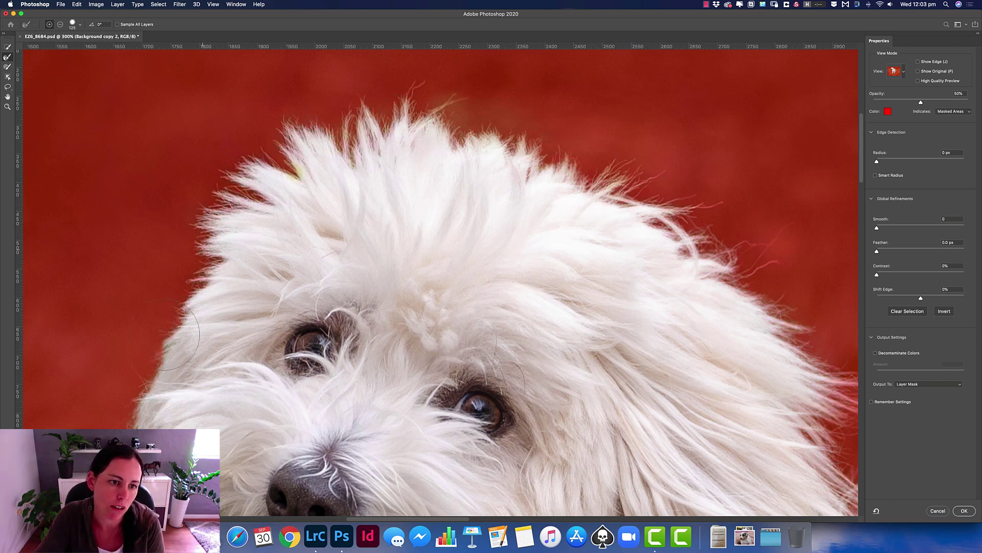
- Refine the selection edge along the dog's cheek, chin and chest fur with the Refine Edge Brush
scroll(323, 295, "down", 5)
scroll(324, 295, "left", 6)
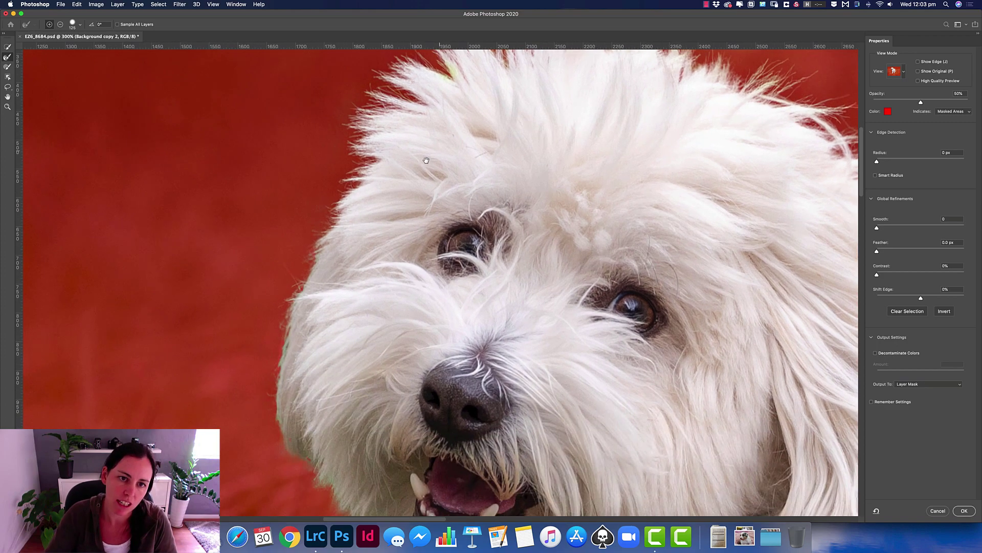
mouse_move(328, 198)
left_mouse_down()
mouse_move(287, 389)
mouse_move(291, 491)
left_mouse_up()
scroll(401, 315, "down", 5)
scroll(400, 315, "right", 3)
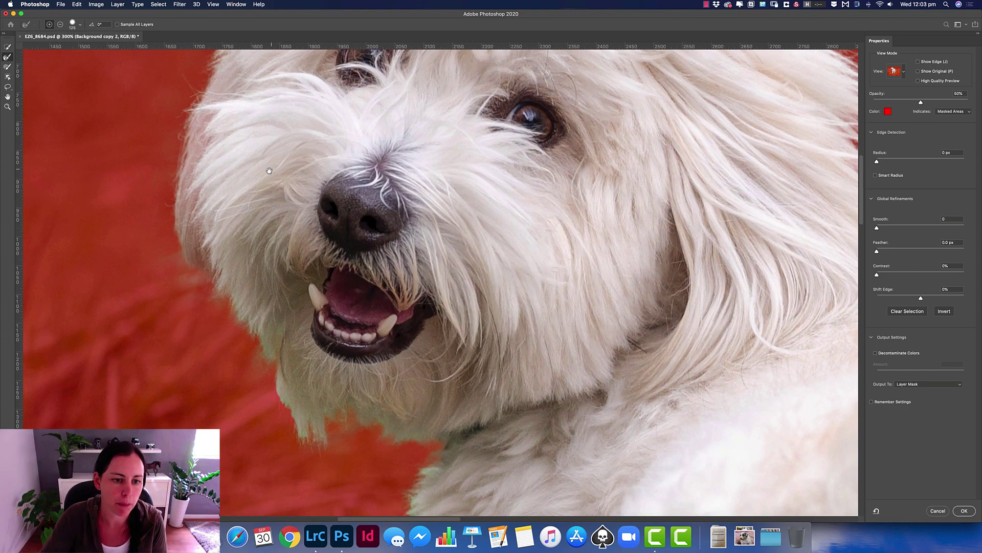
scroll(217, 338, "up", 1)
mouse_move(279, 404)
left_mouse_down()
mouse_move(287, 448)
mouse_move(309, 478)
mouse_move(371, 460)
mouse_move(394, 486)
left_mouse_up()
- Reduce the Refine Edge Brush to 70 px and refine the fur edges around the dog's legs and tail
scroll(465, 369, "down", 10)
key("bracketleft")
key("bracketleft")
key("bracketleft")
key("bracketleft")
scroll(715, 180, "down", 5)
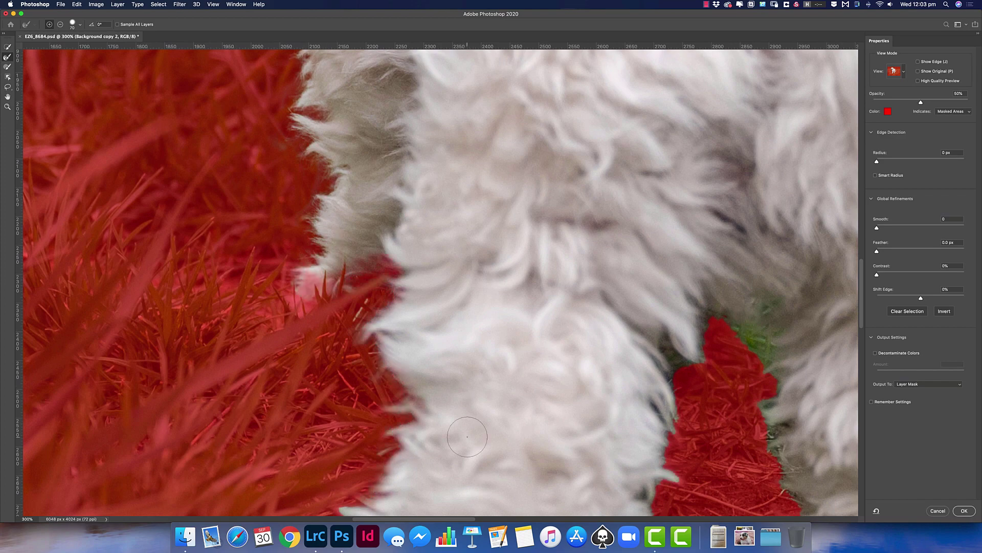
scroll(715, 180, "down", 5)
scroll(715, 180, "up", 5)
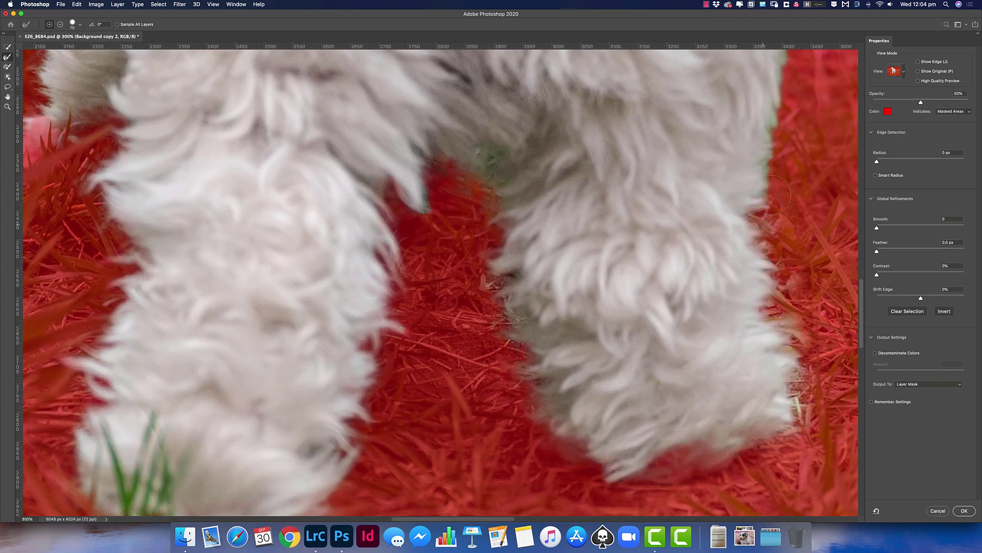
scroll(720, 360, "right", 10)
scroll(720, 360, "right", 5)
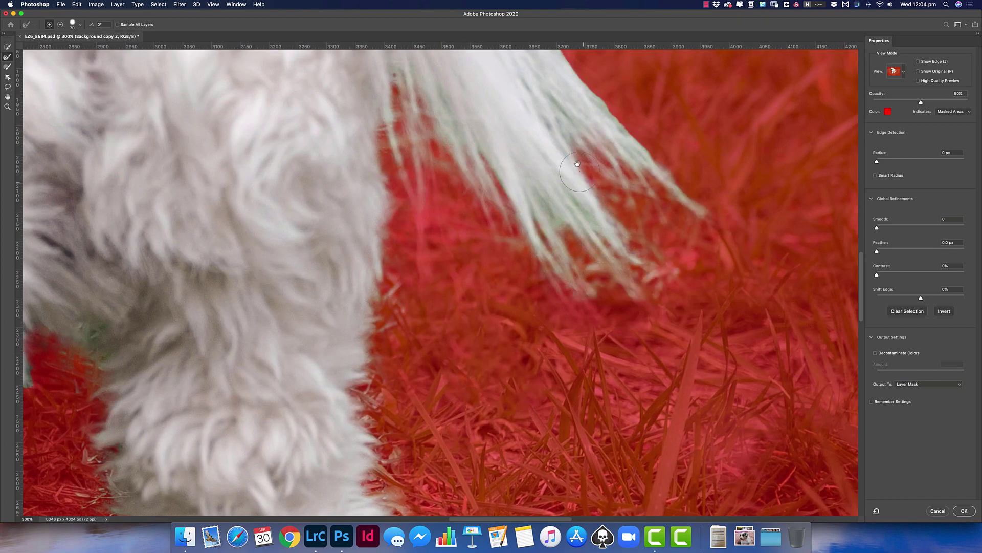
scroll(437, 332, "up", 5)
scroll(437, 333, "up", 5)
scroll(437, 333, "up", 5)
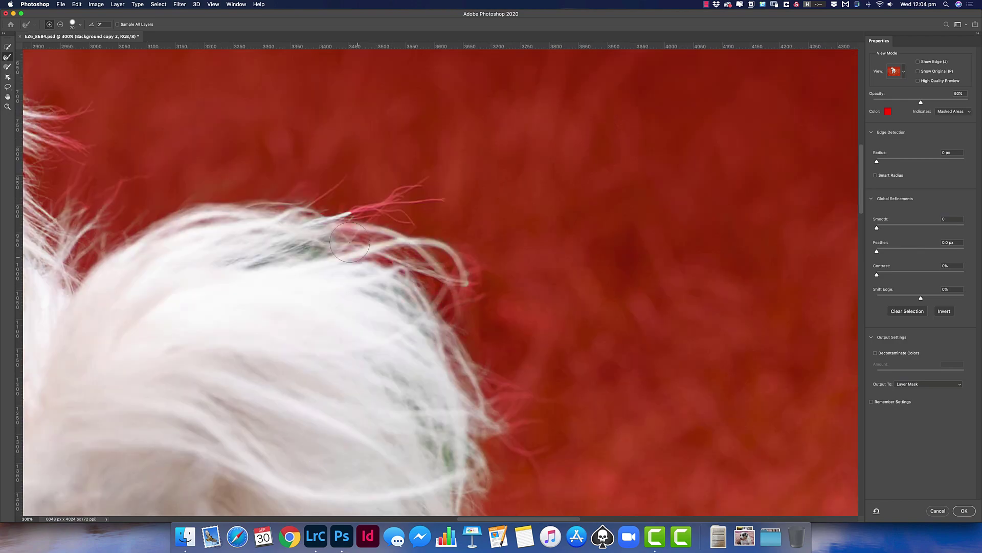
- Enlarge the Refine Edge Brush to 200 px and refine the loose hairs on the tail and around the head
key("bracketright")
key("bracketright")
key("bracketright")
key("bracketright")
key("bracketright")
key("bracketright")
key("bracketright")
scroll(373, 285, "left", 7)
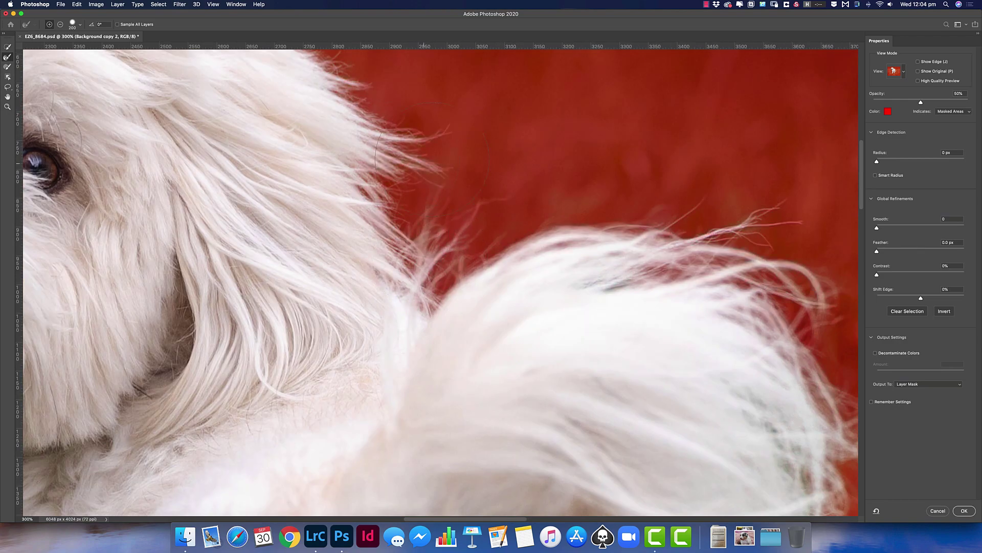
scroll(302, 236, "up", 5)
scroll(303, 236, "left", 4)
scroll(303, 236, "down", 5)
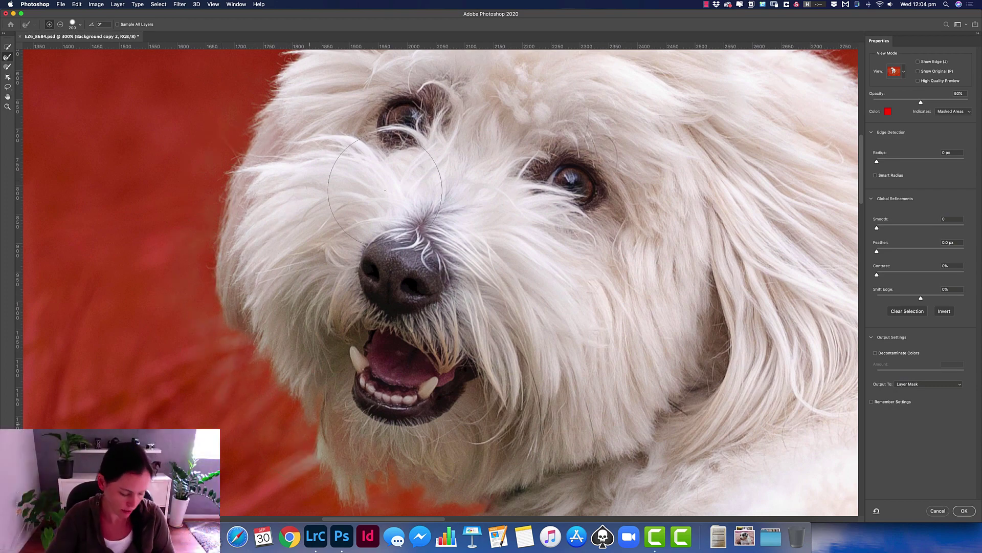
- Check the refined tail edge and output the dog selection to a Layer Mask
left_click(570, 242, "alt")
left_click(571, 246, "alt")
left_click_drag(621, 288, 464, 196)
scroll(464, 197, "up", 5)
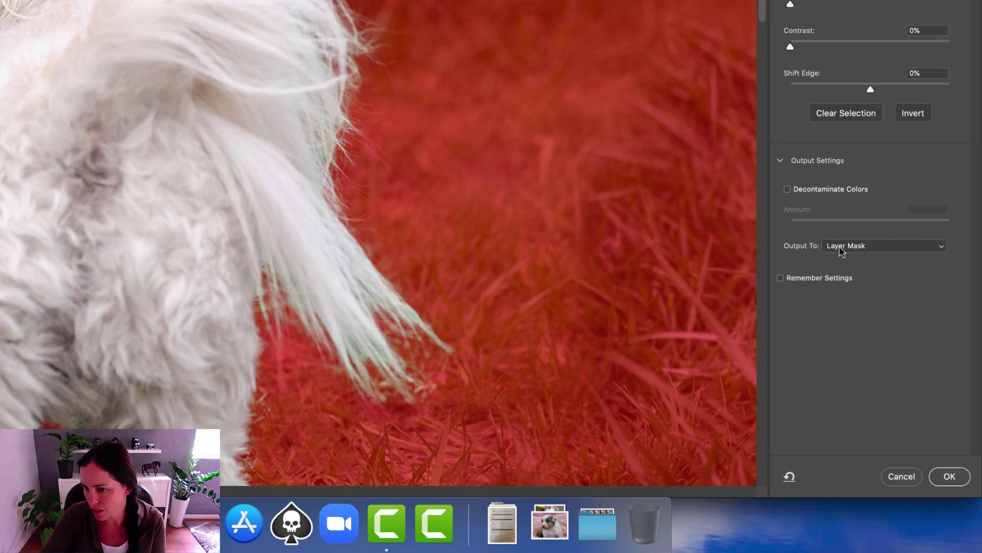
left_click(842, 249)
left_click(863, 246)
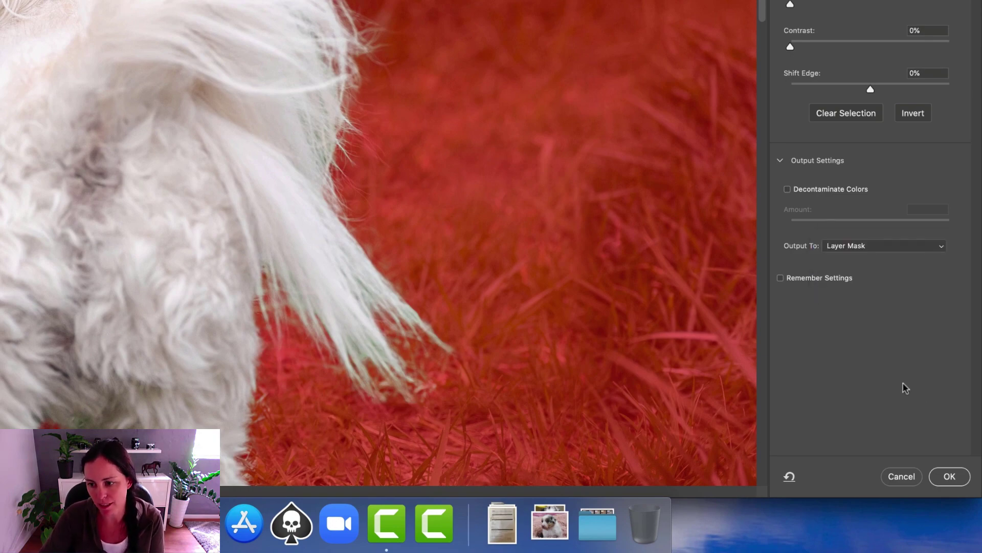
left_click(950, 476)
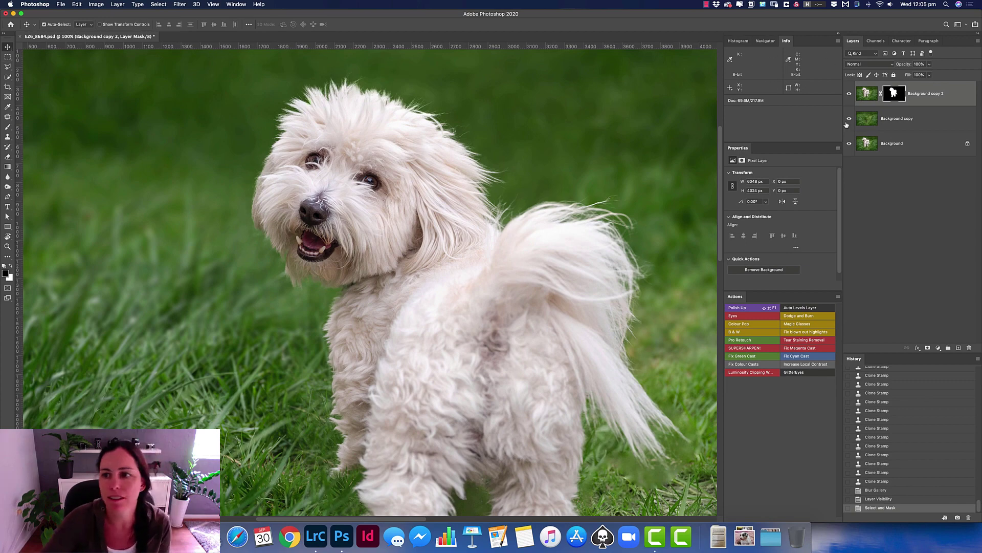
- Toggle the masked Background copy 2 layer off and on to compare the cut-out dog with the blurred grass
left_click(849, 94)
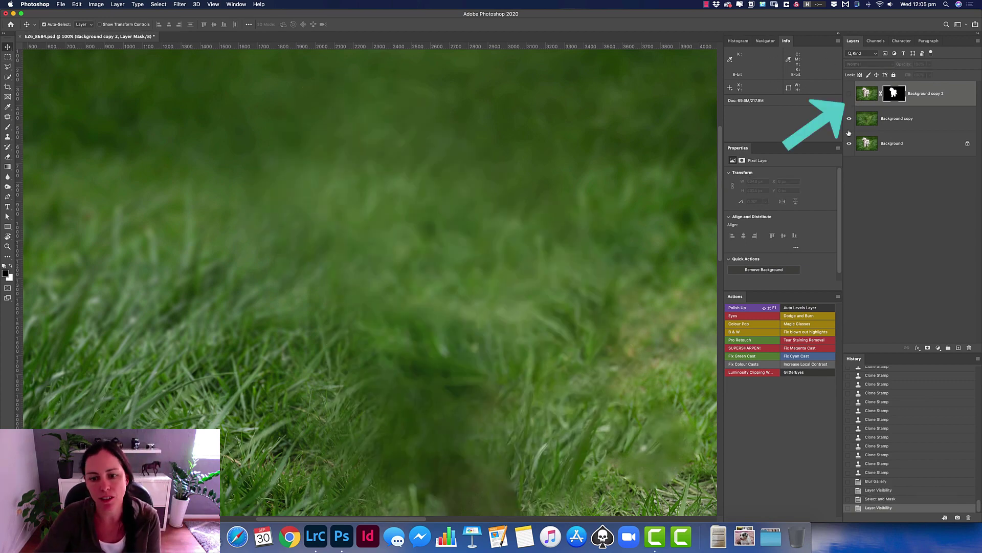
left_click(850, 93)
left_click(850, 94)
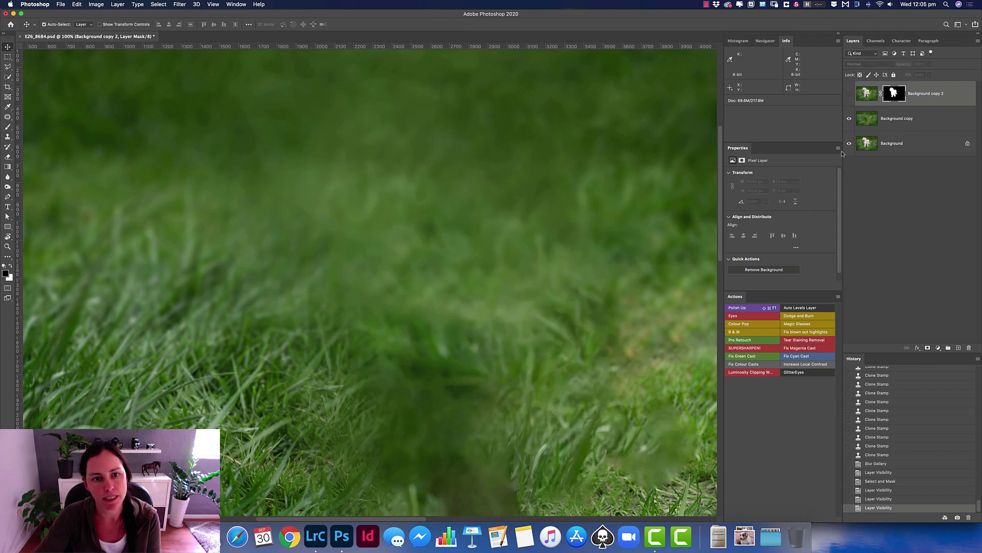
left_click(850, 93)
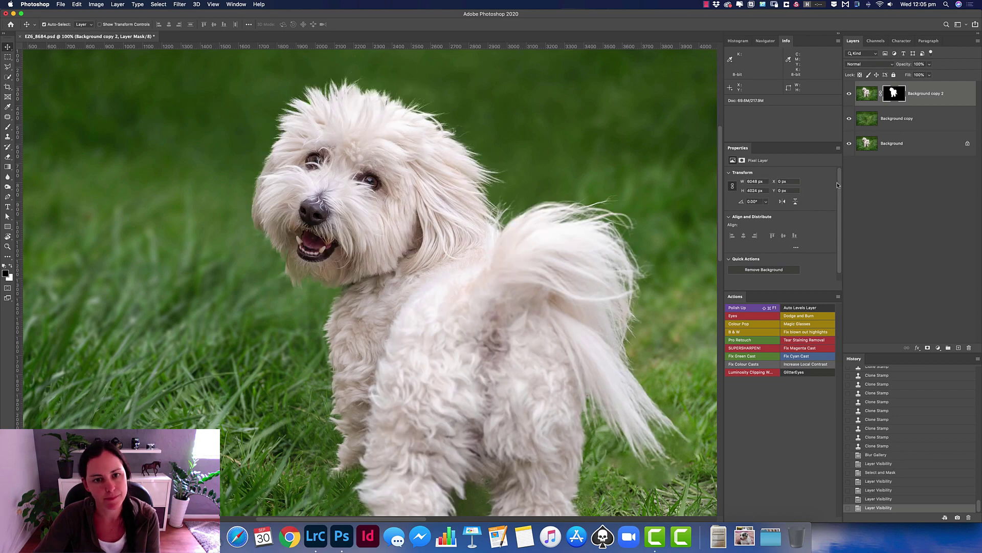
left_click(850, 93)
left_click(850, 94)
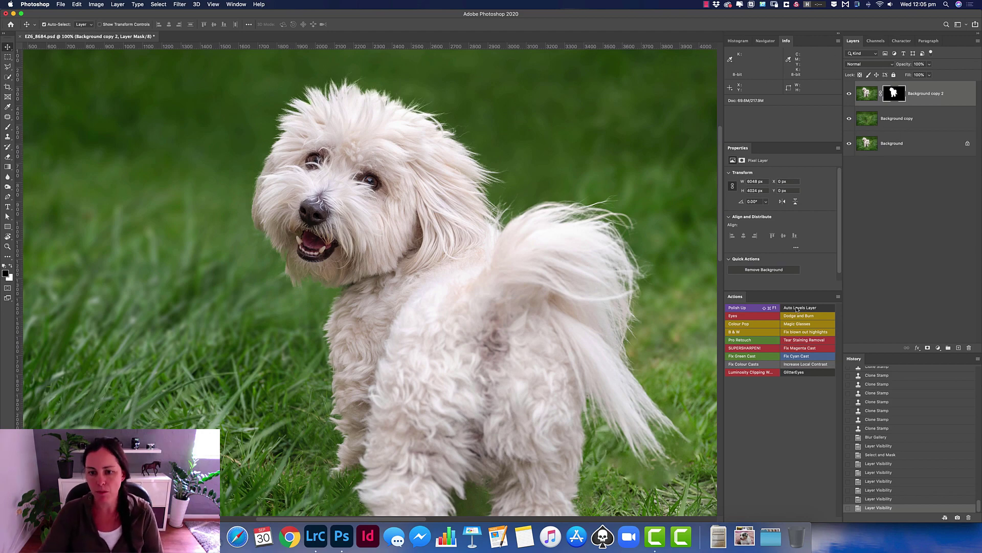
- Undo the plain mask on the Background copy layer and add a black layer mask instead
scroll(371, 280, "down", 5)
scroll(371, 279, "right", 4)
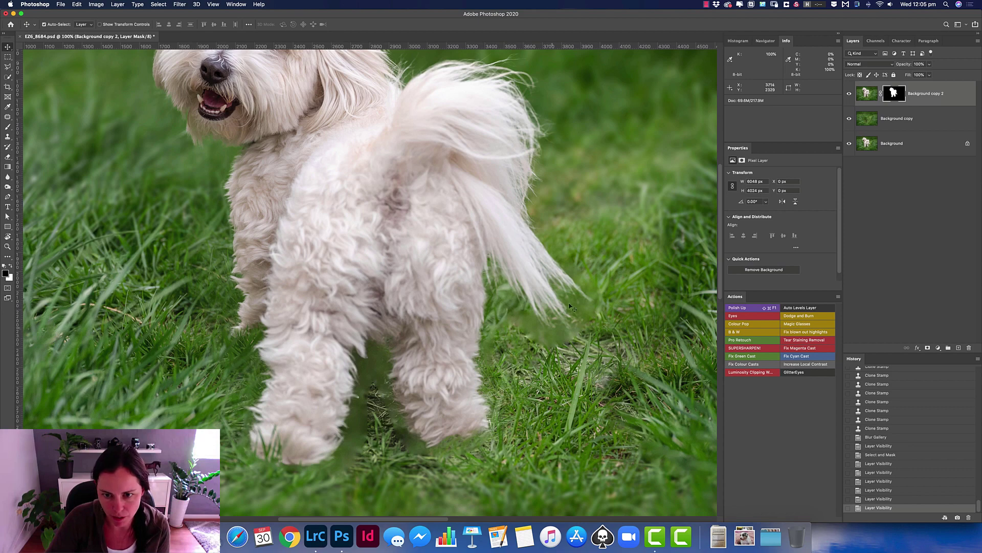
key("super+z")
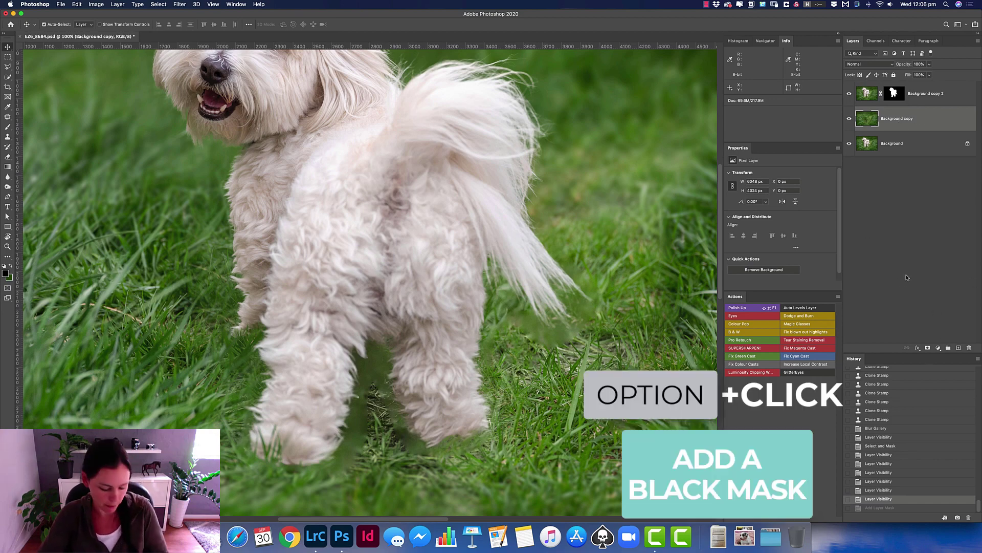
left_click(927, 348, "alt")
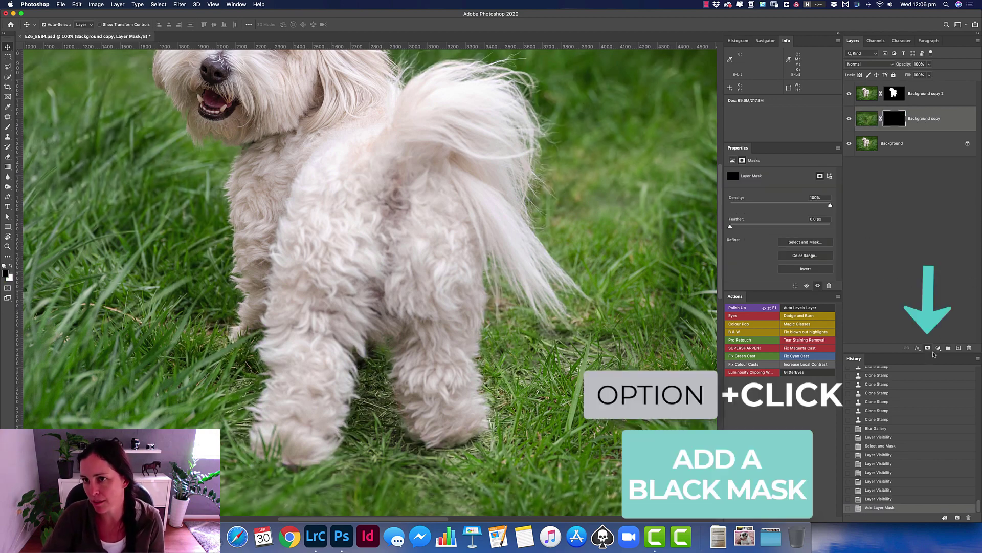
left_click(400, 231, "alt")
left_click(348, 219, "alt")
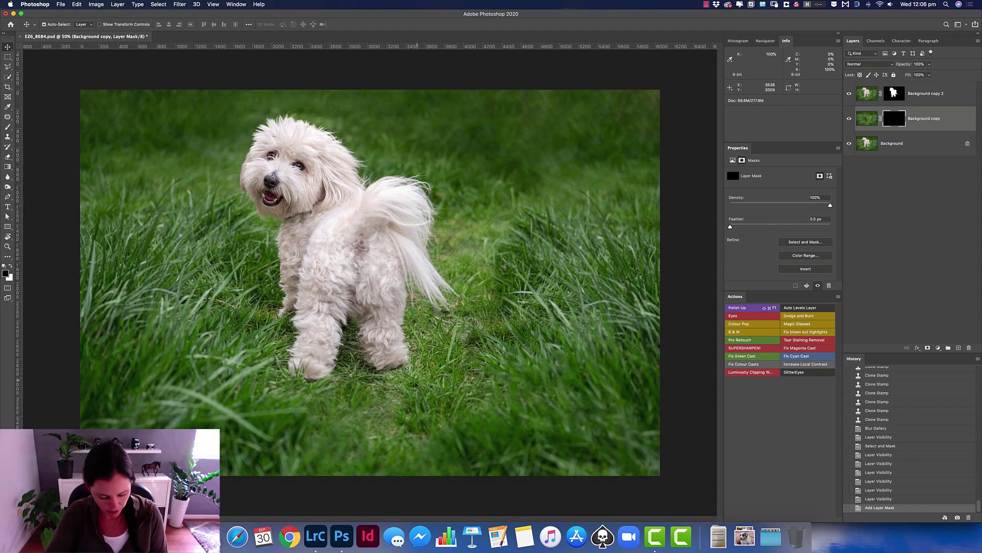
- Paint white with a much larger soft brush on the Background copy mask to reveal the blur in the background and foreground grass
key("b")
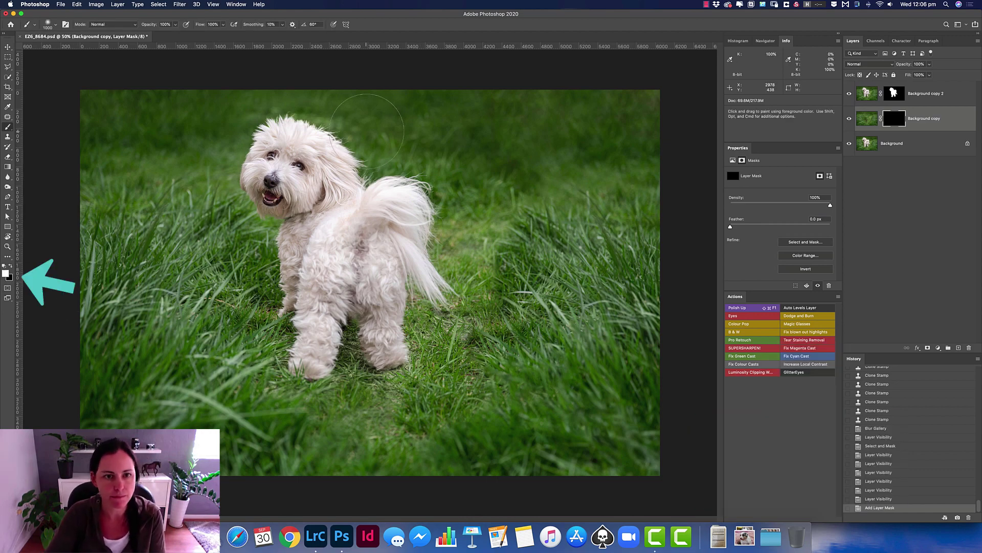
key("bracketright")
key("bracketright")
key("bracketright")
key("bracketright")
key("bracketright")
key("bracketright")
key("bracketright")
key("bracketright")
key("bracketright")
key("bracketright")
key("bracketright")
key("bracketright")
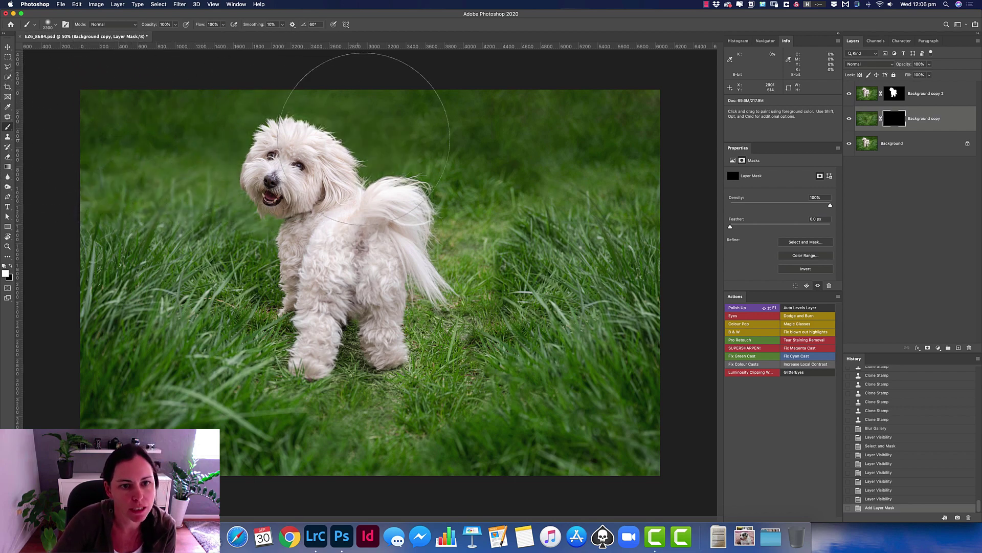
mouse_move(589, 410)
left_mouse_down()
mouse_move(535, 451)
mouse_move(650, 409)
mouse_move(565, 435)
left_mouse_up()
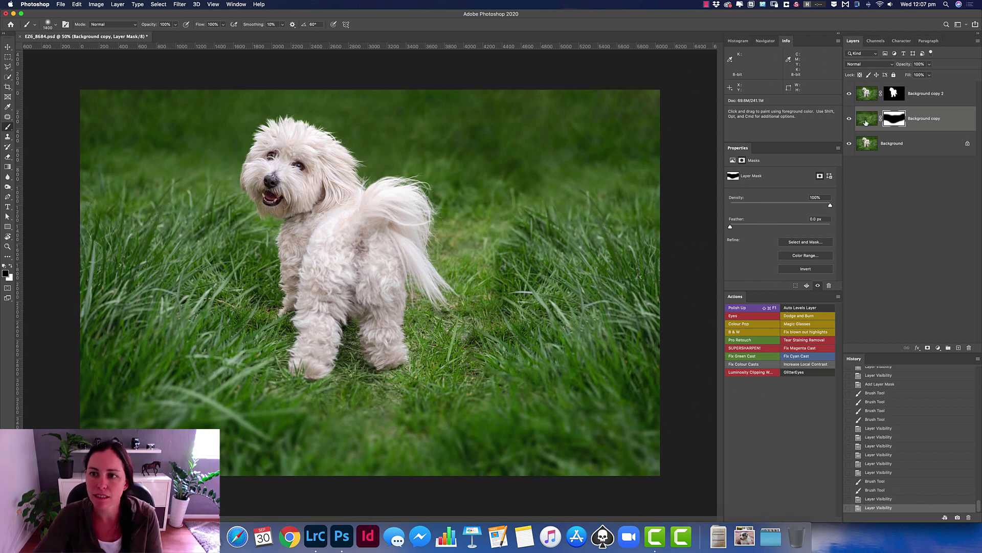
- Toggle the Background copy layer off and on to compare the photo with and without the blur
left_click(851, 120)
left_click(851, 120)
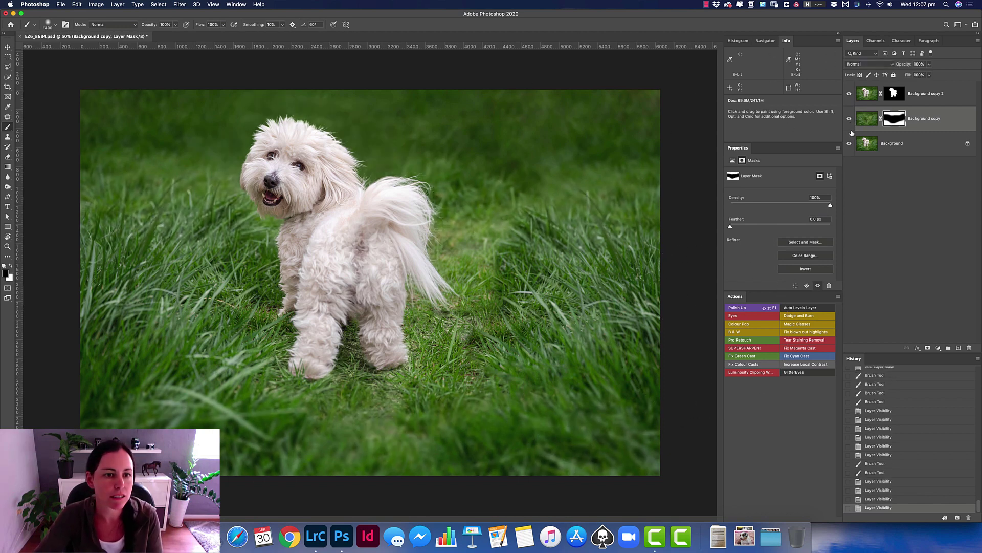
left_click(849, 120)
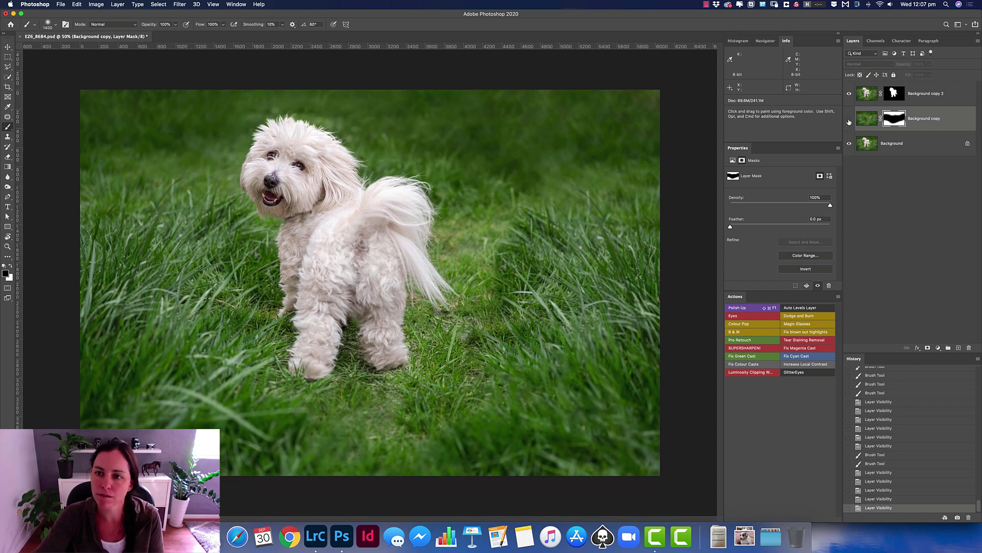
left_click(850, 120)
left_click(850, 120)
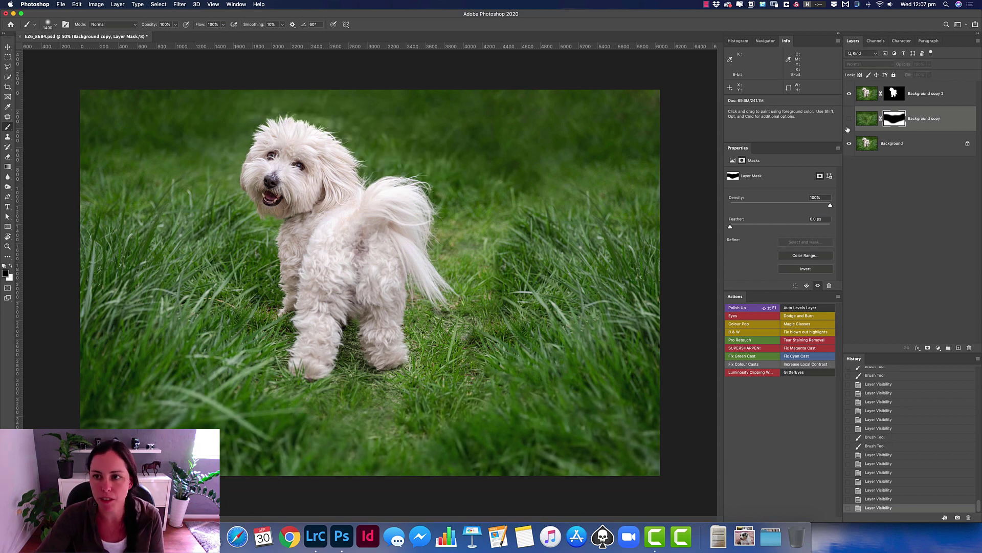
left_click(850, 120)
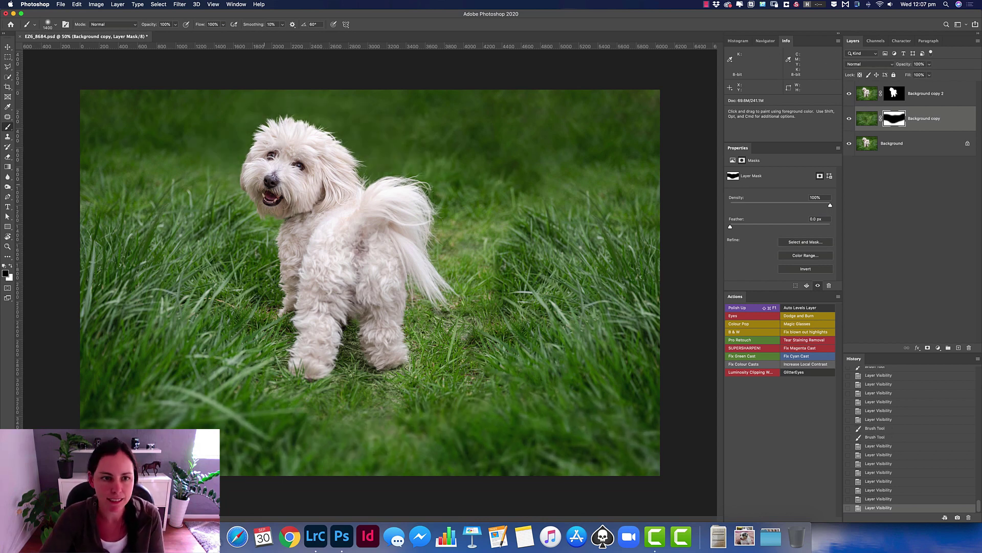
- Paint white on the Background copy mask to extend the blur over the grass at the image's outer edges
key("x")
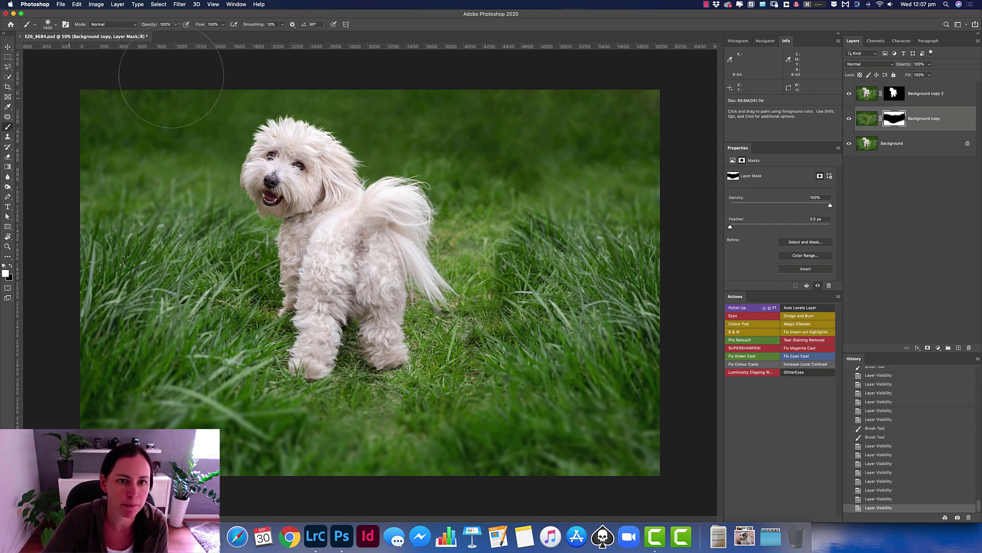
left_click_drag(581, 76, 665, 93)
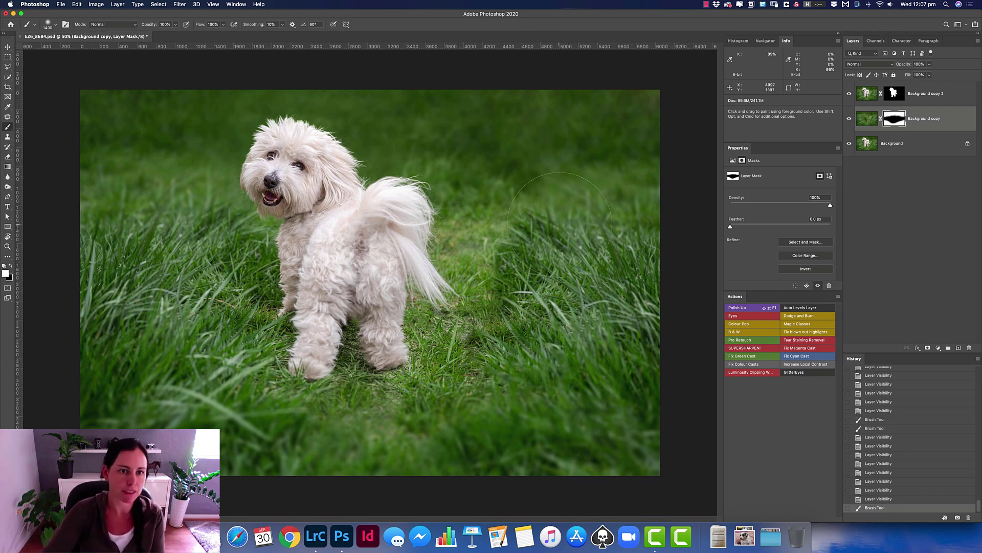
- Toggle the Background copy layer's visibility repeatedly to compare the grass with and without the extended blur
left_click(849, 120)
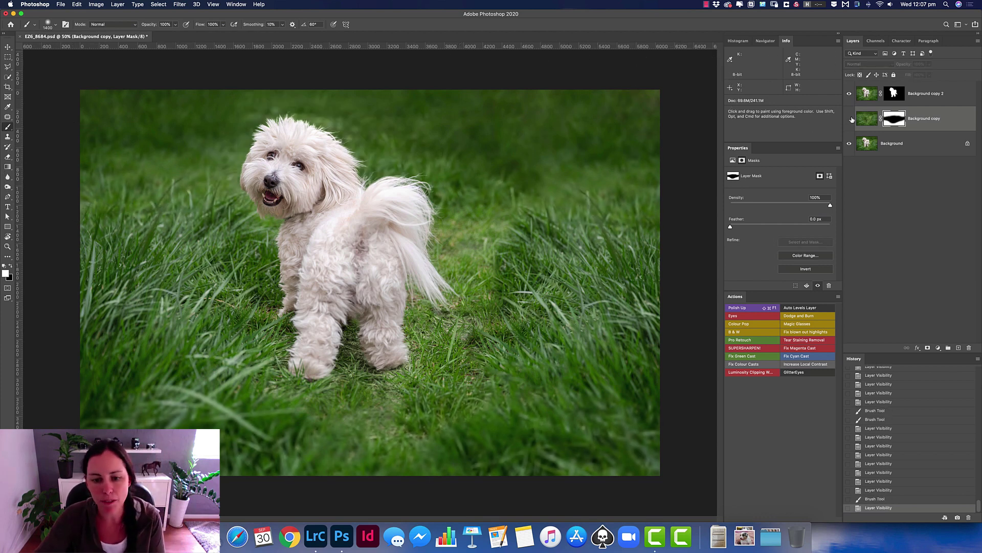
left_click(850, 119)
double_click(850, 121)
left_click(851, 119)
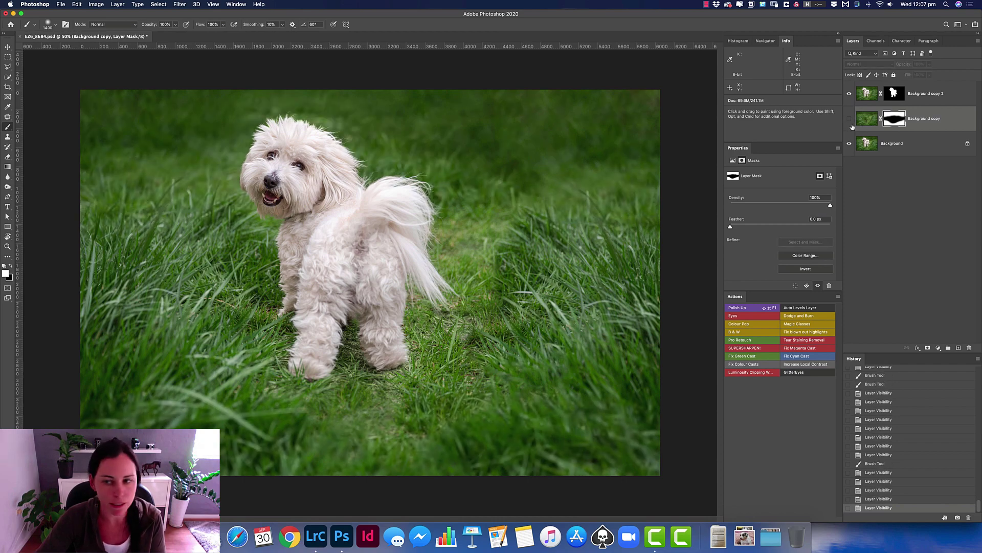
left_click(850, 120)
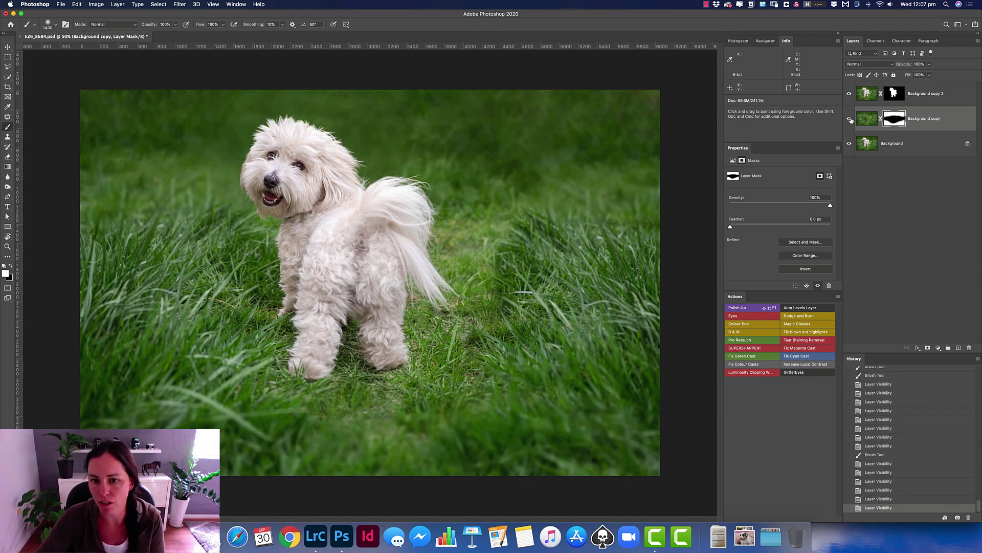
left_click(851, 120)
left_click(851, 120)
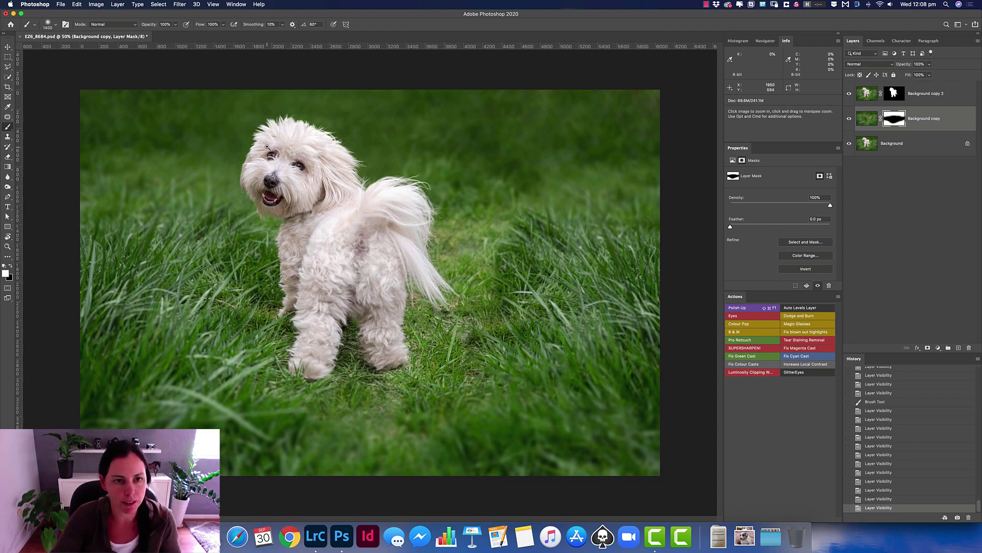
- Check the dog's head and fur edges up close, and flatten the image into a single Background layer
scroll(306, 204, "up", 4)
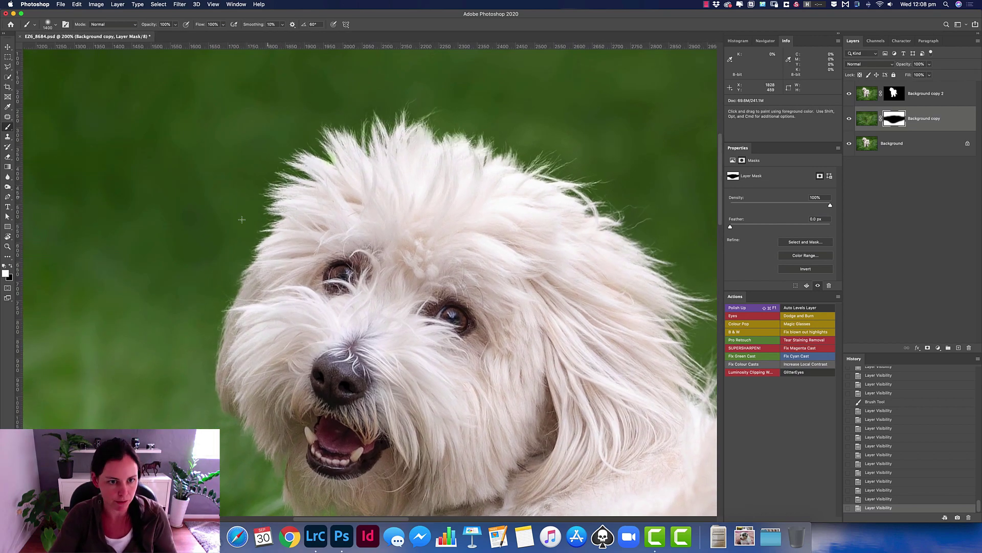
scroll(362, 173, "down", 2)
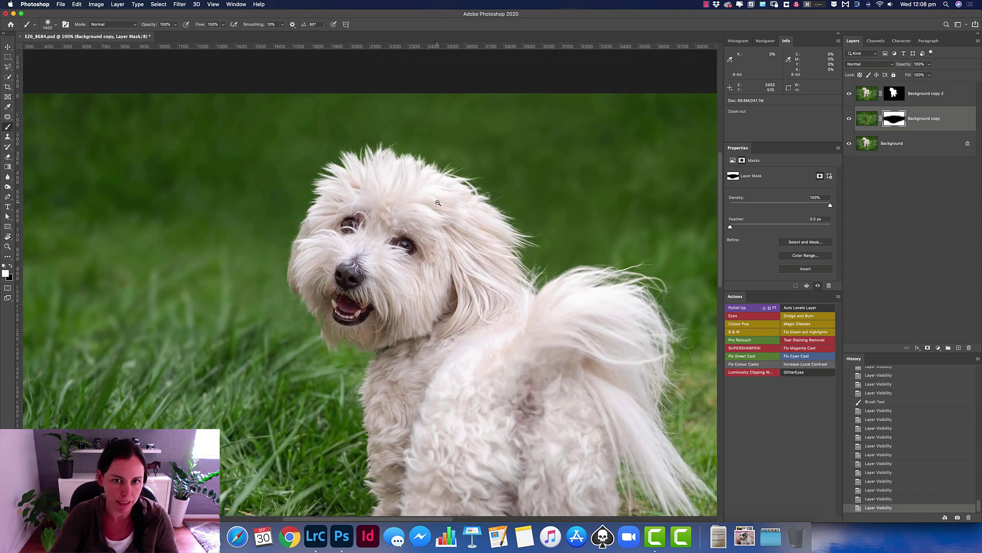
scroll(438, 203, "down", 2)
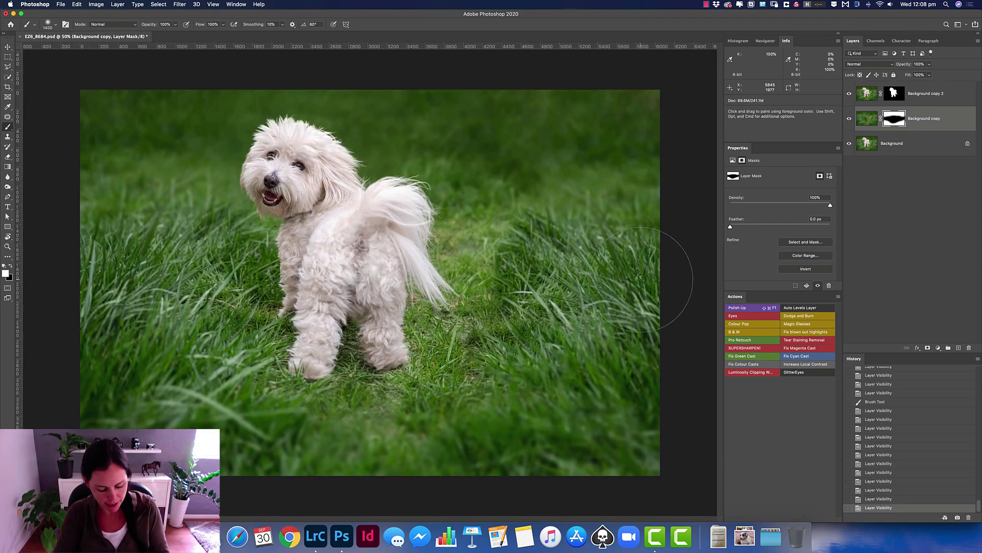
key("F12")
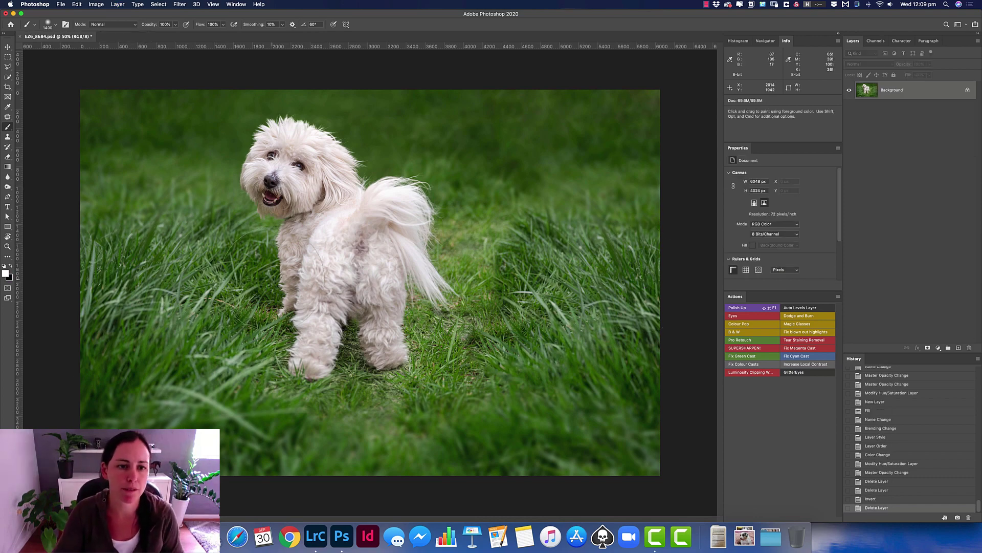
- Outline the hair crossing the dog's right-hand eye with the Patch tool and fill it with Content-Aware at 100% opacity
left_click(8, 46)
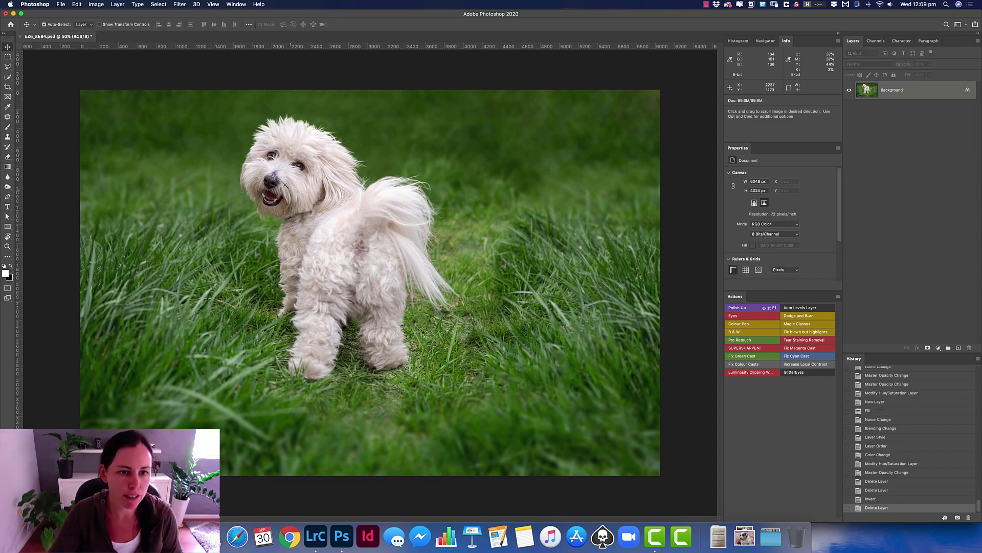
scroll(287, 183, "up", 2)
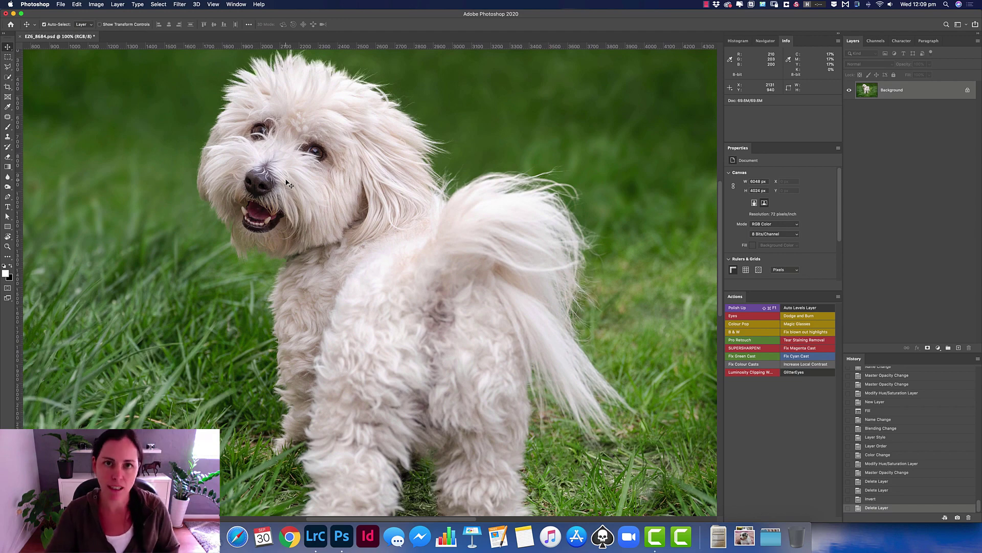
scroll(339, 191, "up", 4)
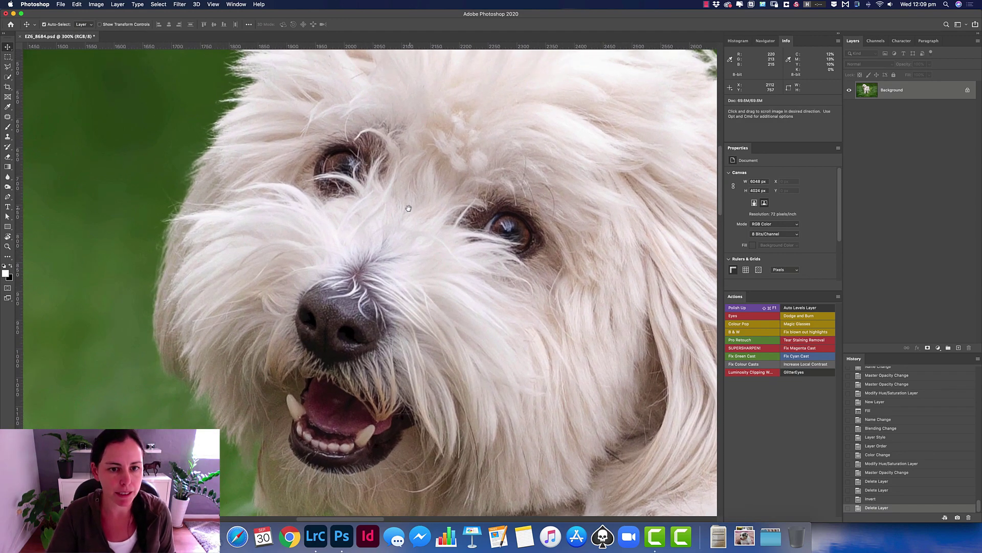
scroll(468, 303, "up", 3)
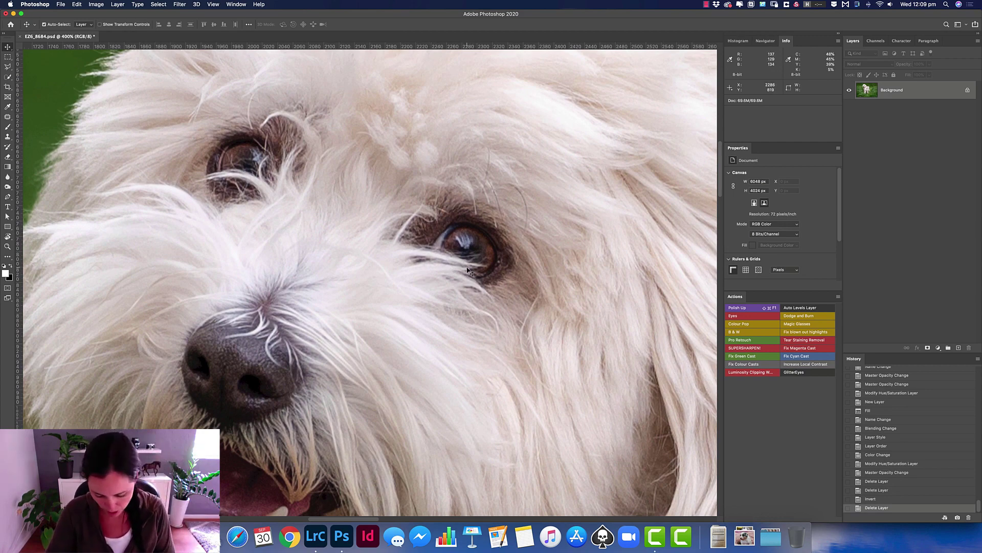
key("j")
scroll(470, 271, "up", 1)
scroll(484, 272, "up", 1)
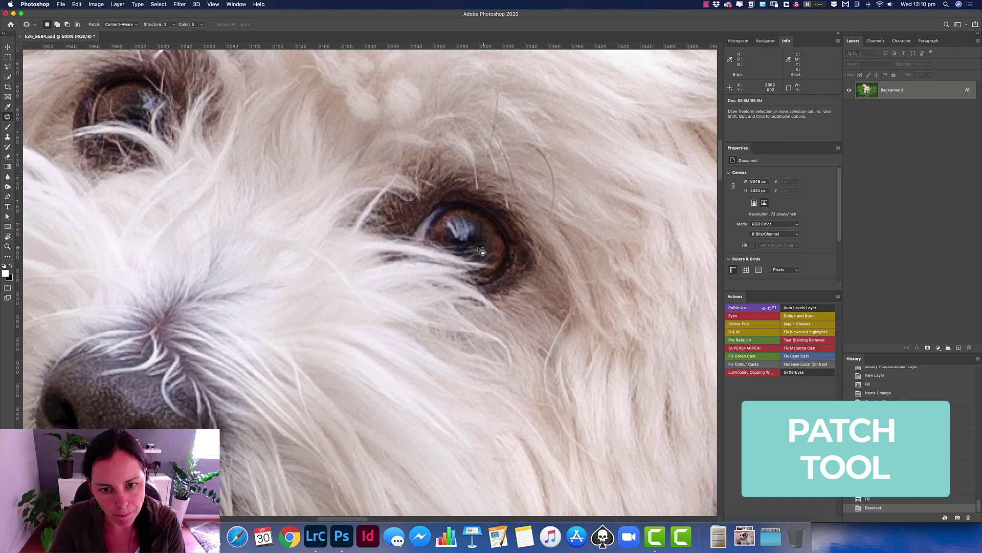
left_click_drag(486, 253, 485, 251)
key("shift+BackSpace")
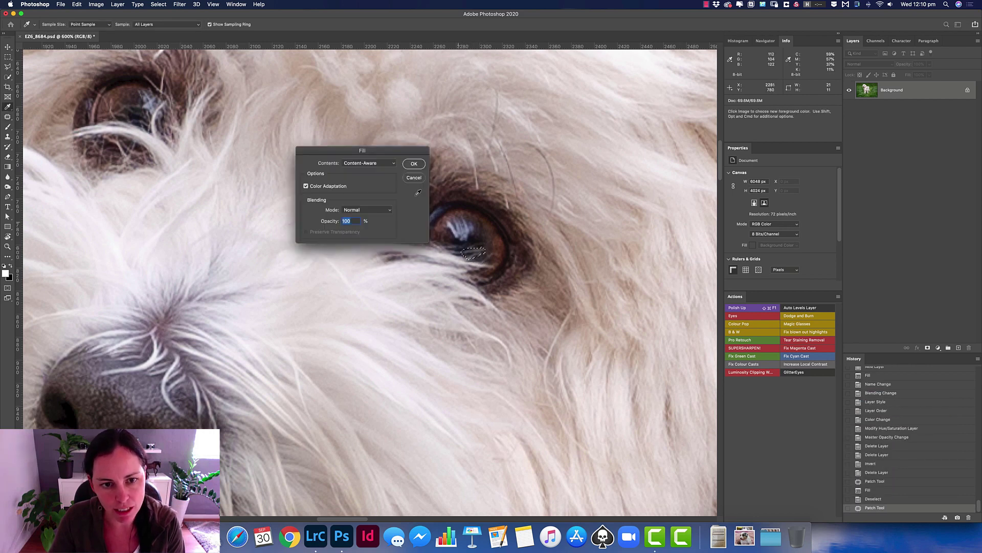
left_click(414, 164)
key("super+d")
key("super+d")
- Patch another distracting hair area beside the right-hand eye and clear the selection
mouse_move(454, 251)
left_mouse_down()
mouse_move(450, 241)
mouse_move(484, 253)
mouse_move(407, 232)
mouse_move(463, 208)
mouse_move(471, 215)
left_mouse_up()
key("super+d")
key("super+d")
key("super+d")
- Remove the stray hairs around the dog's left-hand eye by outlining each one and filling it with Content-Aware
scroll(407, 232, "left", 10)
scroll(407, 232, "up", 5)
key("shift+BackSpace")
key("Return")
key("super+d")
key("shift+BackSpace")
key("Return")
key("super+d")
left_click_drag(442, 134, 455, 188)
key("shift+BackSpace")
key("Return")
key("super+d")
- Patch the remaining distracting hairs around the eyes with clean neighbouring fur
left_click_drag(425, 271, 415, 262)
left_click_drag(417, 265, 389, 235)
key("super+d")
mouse_move(446, 210)
left_mouse_down()
mouse_move(462, 220)
mouse_move(439, 246)
left_mouse_up()
key("super+d")
scroll(310, 273, "down", 4)
scroll(311, 273, "up", 2)
scroll(310, 273, "down", 5)
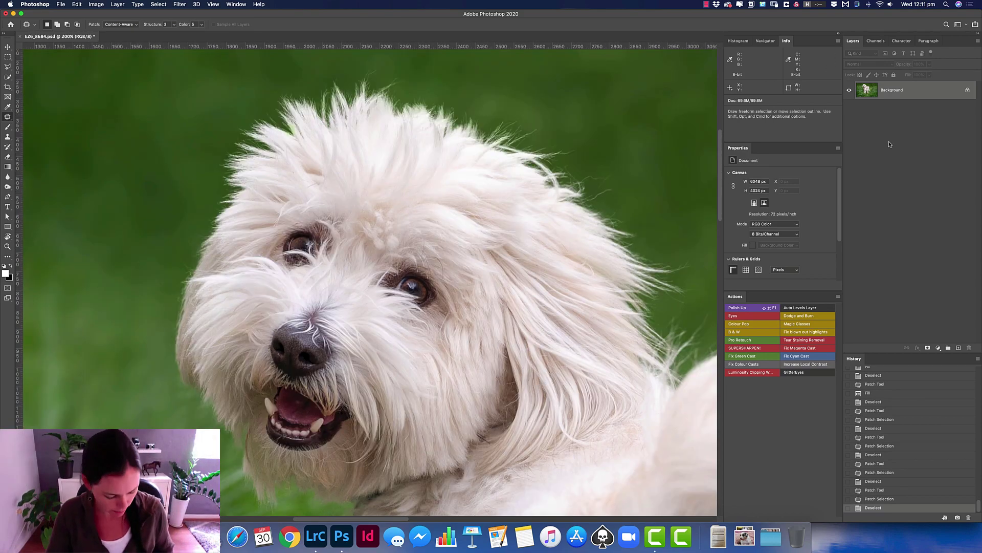
- Lighten the right-hand eye area with the Dodge tool on Midtones at 10% exposure, then the face and ear with a 500 px brush
key("o")
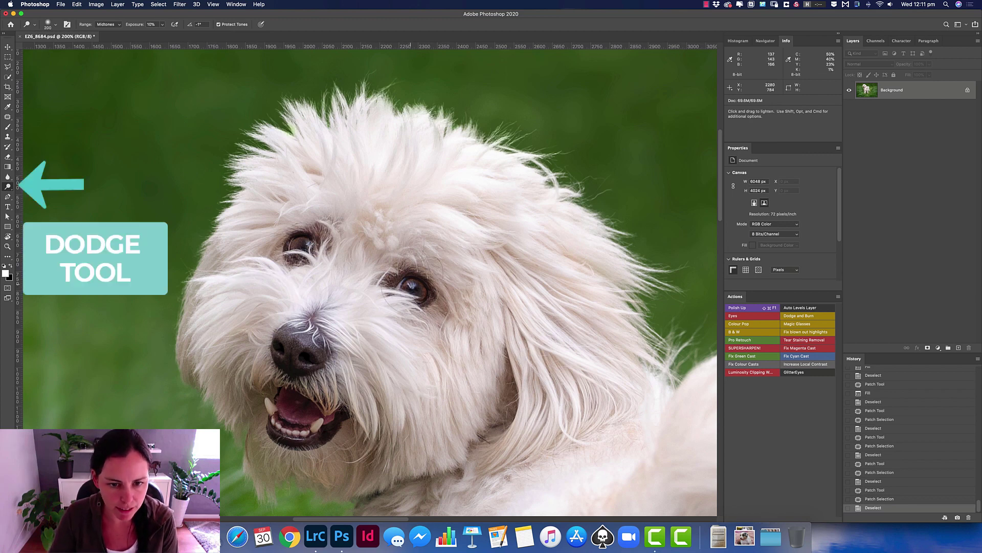
mouse_move(421, 291)
left_mouse_down()
mouse_move(438, 320)
mouse_move(432, 268)
left_mouse_up()
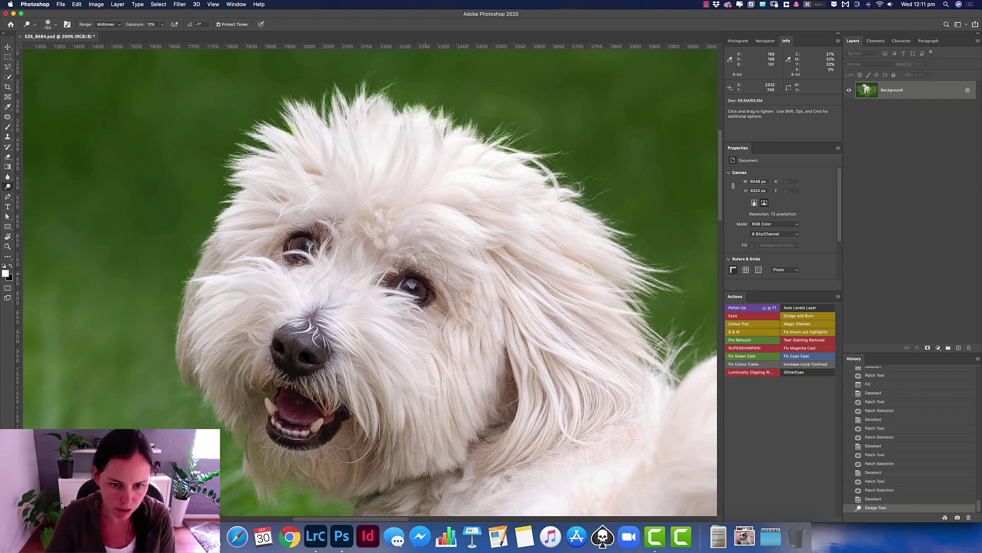
key("bracketright")
key("bracketright")
key("bracketright")
key("bracketright")
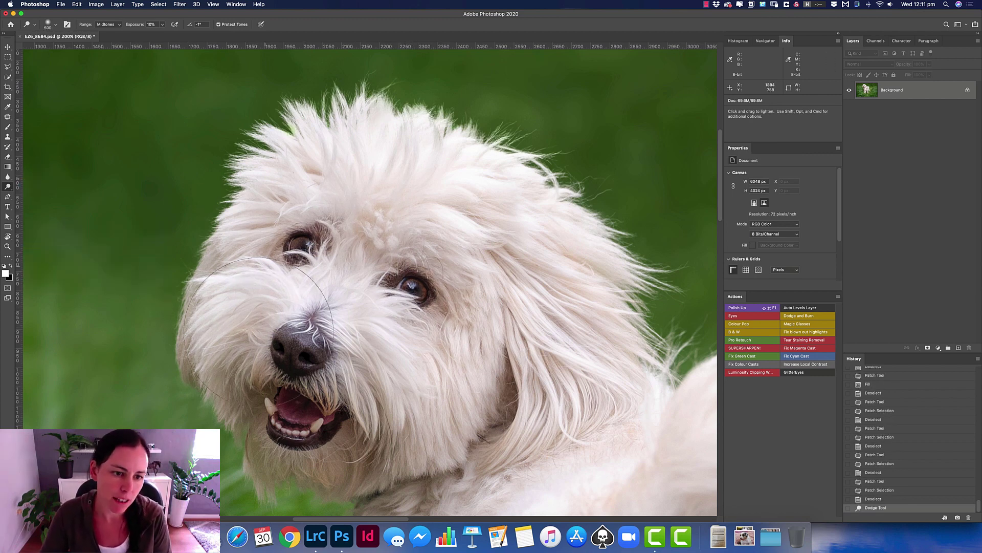
mouse_move(390, 406)
left_mouse_down()
mouse_move(443, 348)
mouse_move(589, 358)
left_mouse_up()
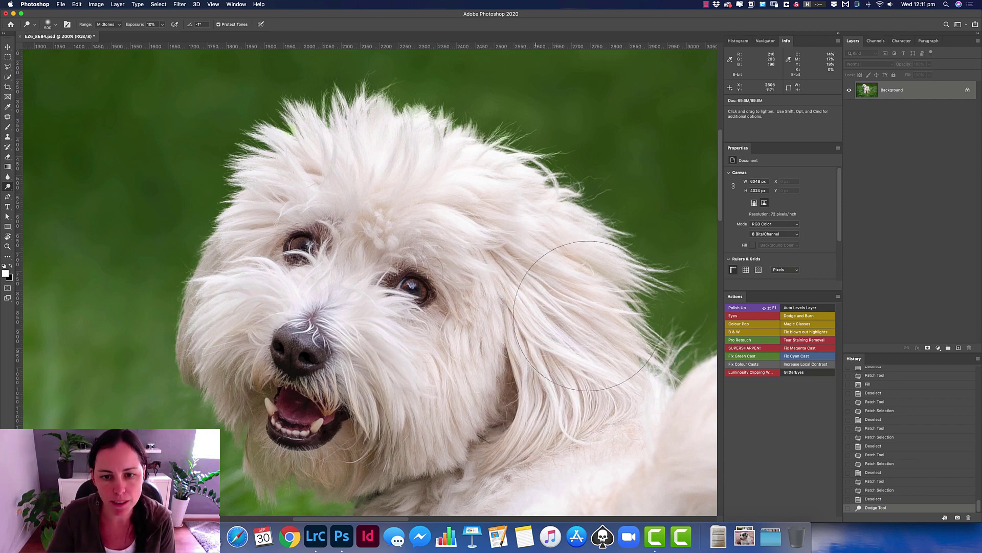
mouse_move(329, 197)
left_mouse_down()
mouse_move(316, 301)
mouse_move(520, 294)
left_mouse_up()
scroll(520, 293, "down", 5)
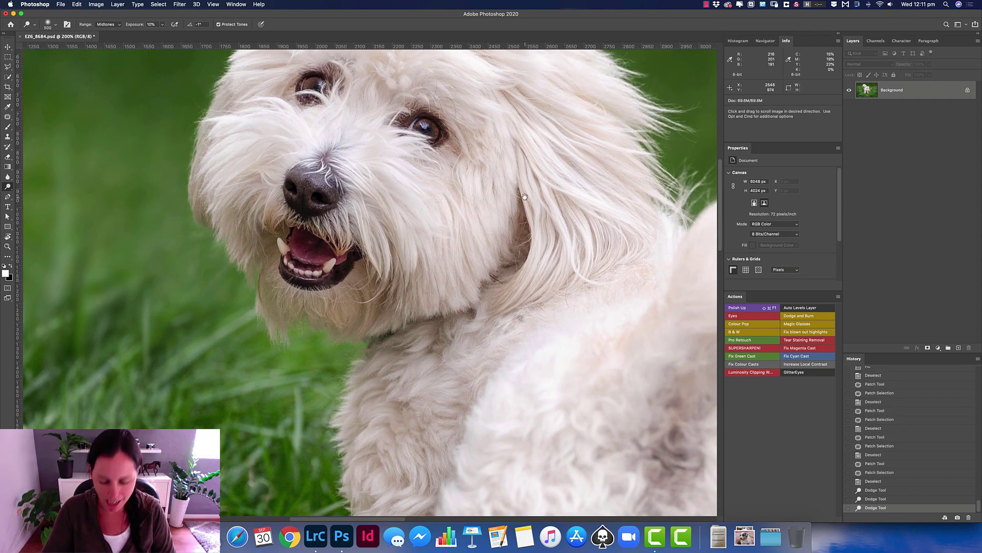
- Dodge the shadowed fur on the neck, cheek, chin, chest and body with a smaller 250 px brush
key("bracketleft")
key("bracketleft")
key("bracketleft")
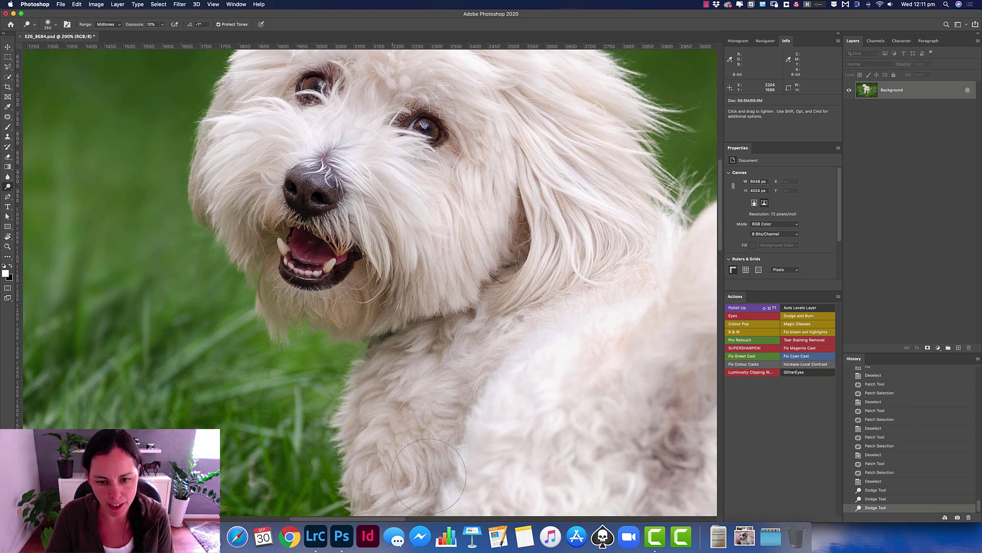
mouse_move(501, 222)
left_mouse_down()
mouse_move(436, 233)
mouse_move(429, 315)
left_mouse_up()
left_click_drag(333, 322, 232, 200)
left_click_drag(230, 164, 252, 132)
left_click_drag(401, 366, 389, 460)
scroll(400, 366, "down", 3)
left_click_drag(478, 318, 481, 315)
left_click_drag(417, 340, 419, 404)
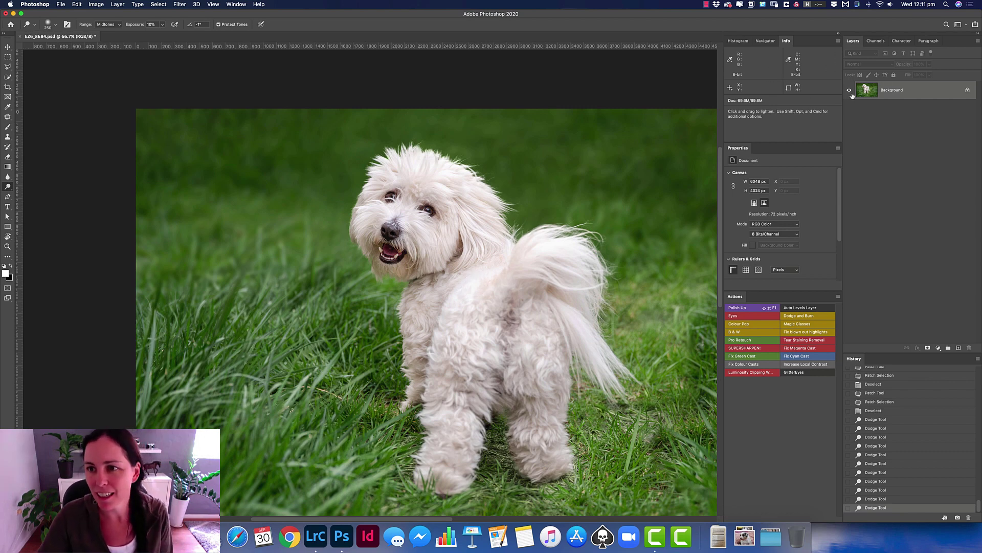
- Compare the dog before and after dodging by stepping back to the earlier history state and returning to the latest
left_click(893, 411)
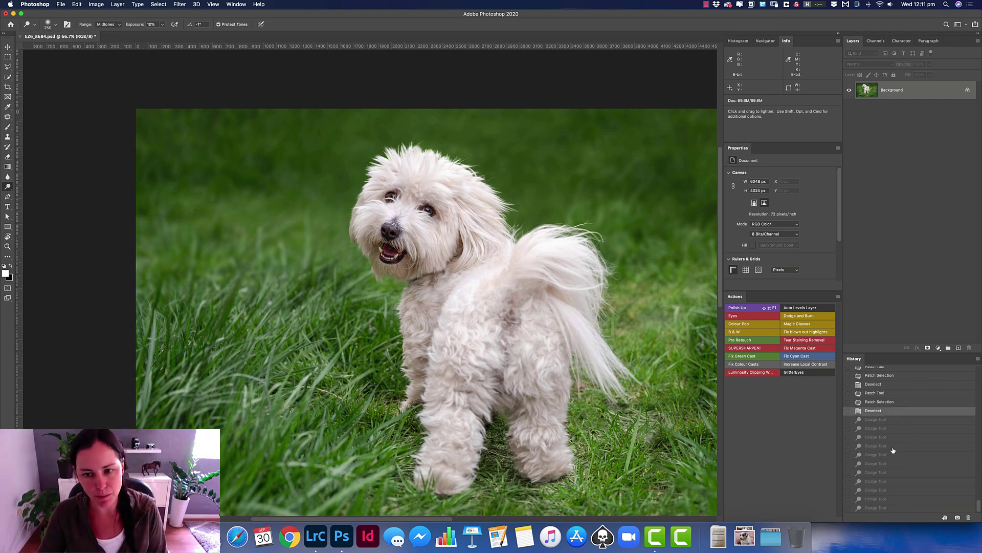
left_click(908, 509)
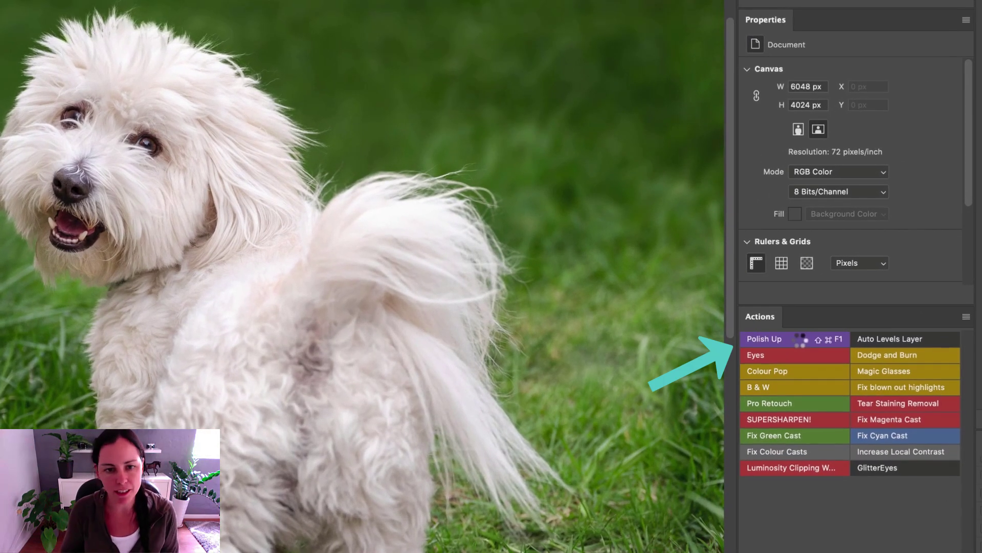
- Run the Polish Up action and select the mask of the Sharpen layer in the Eye Sparkle group
left_click(753, 309)
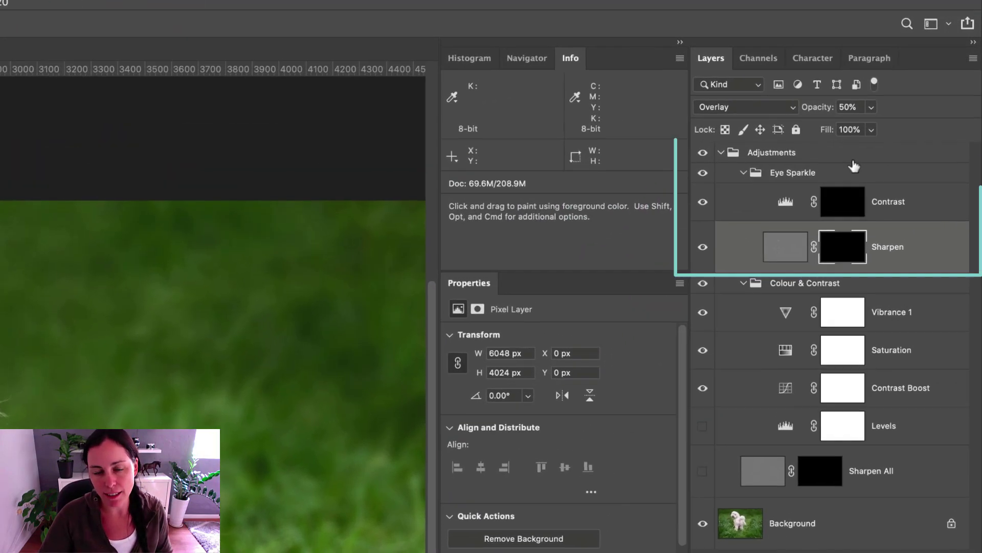
key("z")
left_click(386, 213)
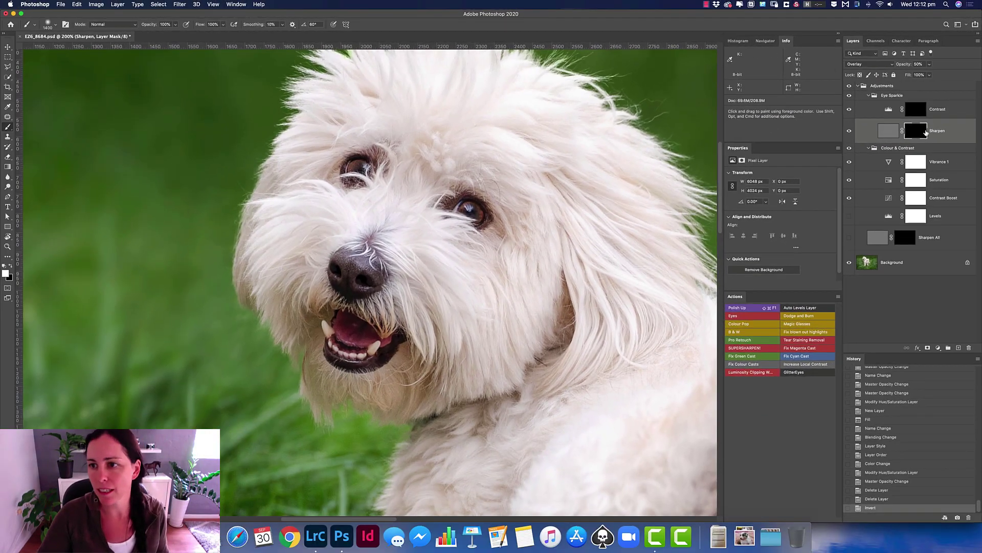
left_click(925, 132)
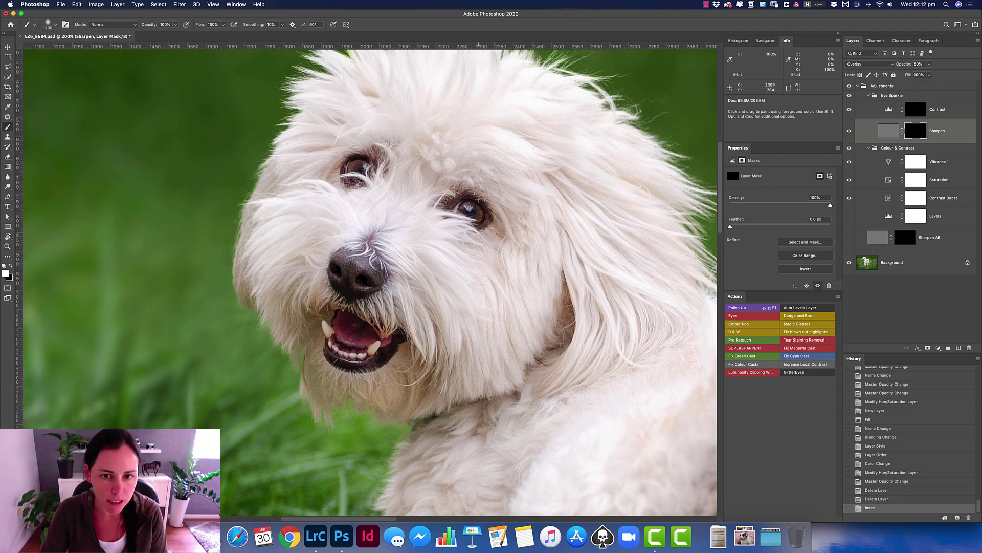
- Paint white over both of the dog's eyes with a much smaller brush on the Eye Sparkle group's Sharpen and Contrast masks
key("bracketleft")
key("bracketleft")
key("bracketleft")
key("bracketleft")
key("bracketleft")
key("bracketleft")
key("bracketleft")
key("bracketleft")
key("bracketleft")
key("bracketleft")
key("bracketleft")
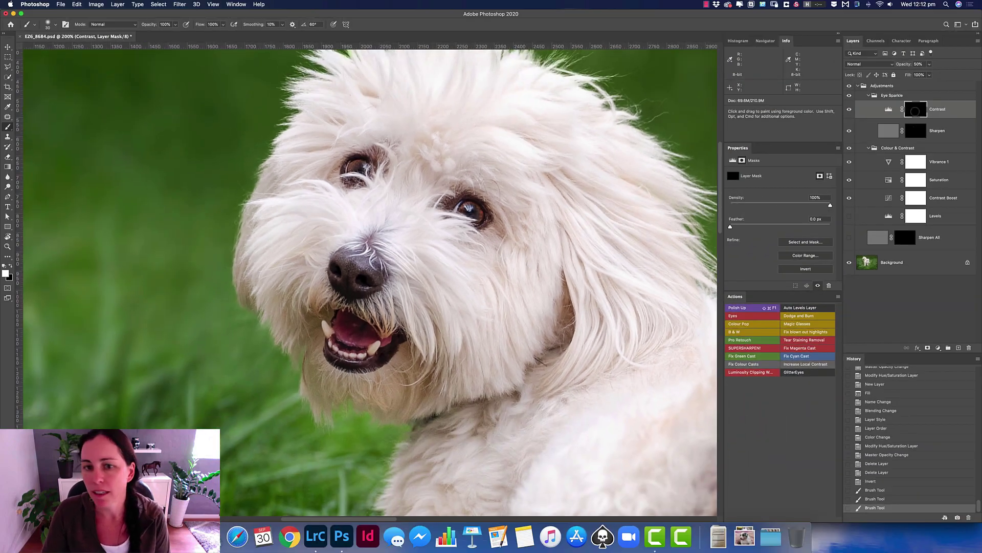
left_click(487, 208)
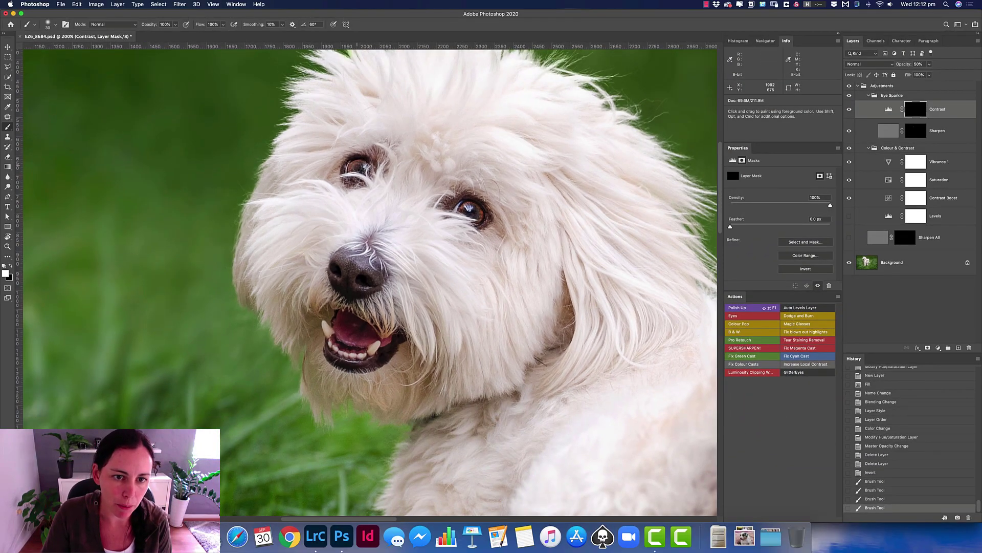
left_click(361, 168)
- Compare the dog's eyes with the Eye Sparkle group hidden and shown, in the wider view and close up
key("super+minus")
key("super+minus")
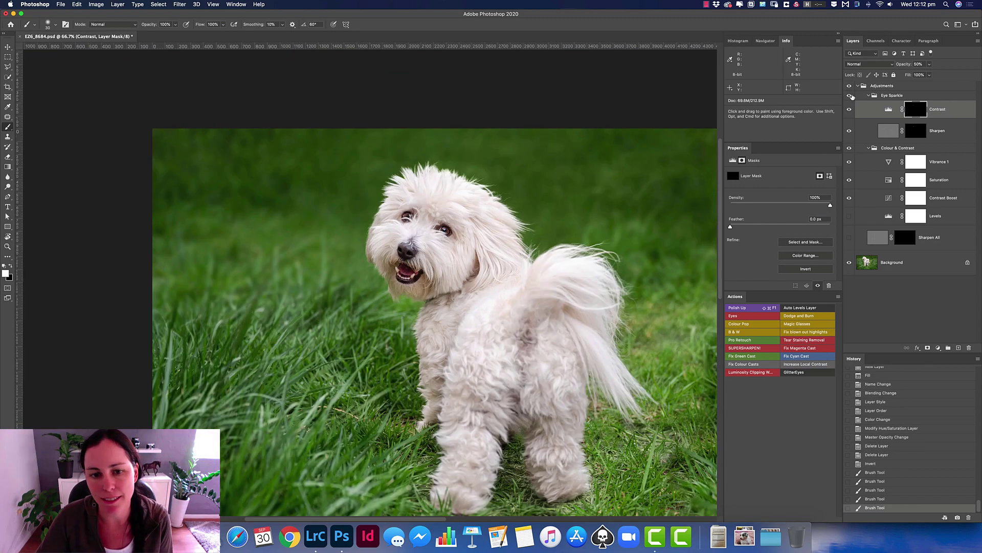
left_click(850, 96)
left_click(850, 97)
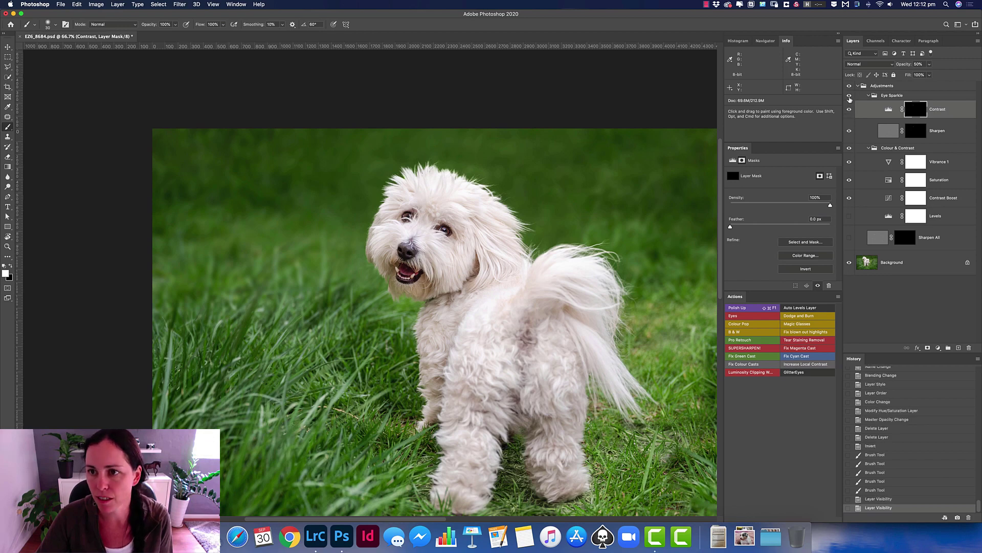
scroll(495, 233, "up", 2)
left_click_drag(460, 220, 606, 218)
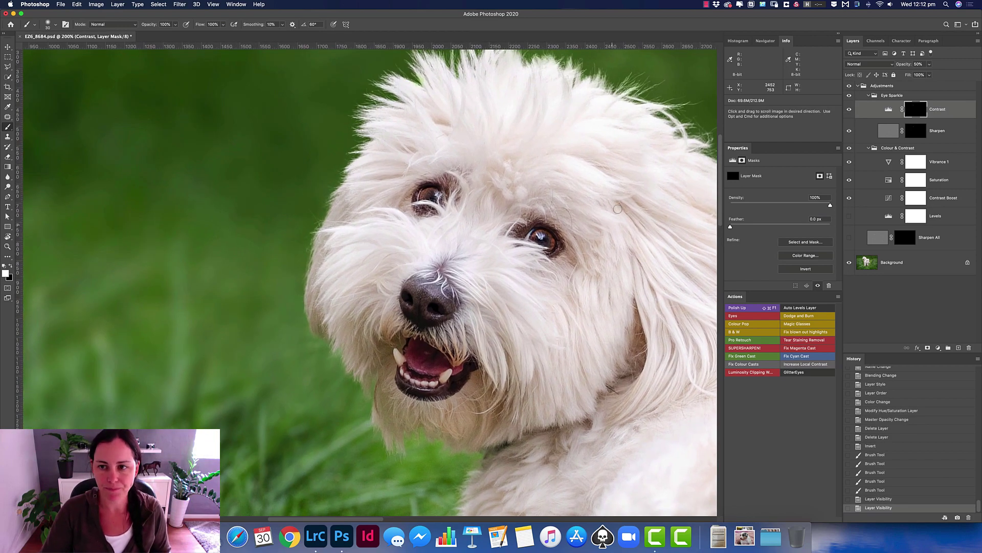
left_click(850, 96)
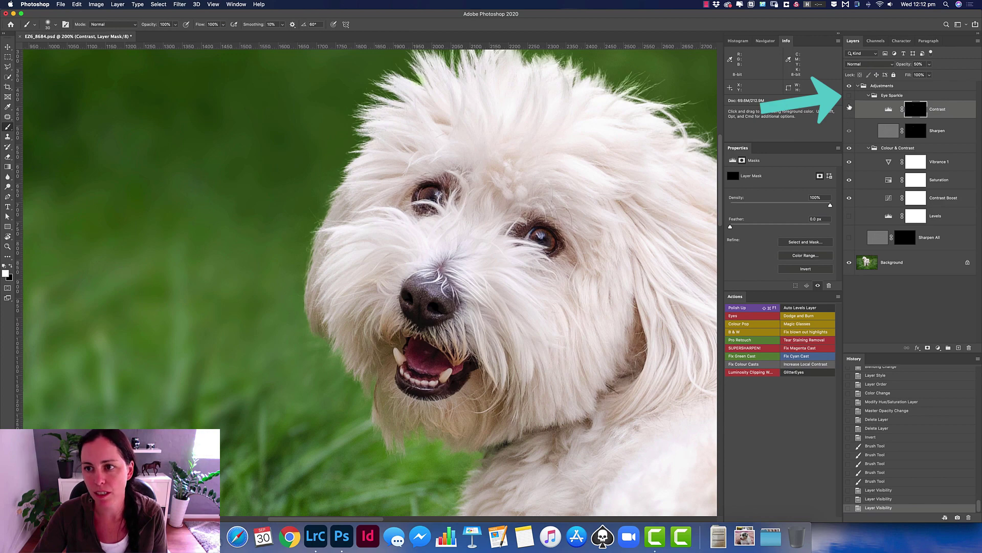
left_click(850, 98)
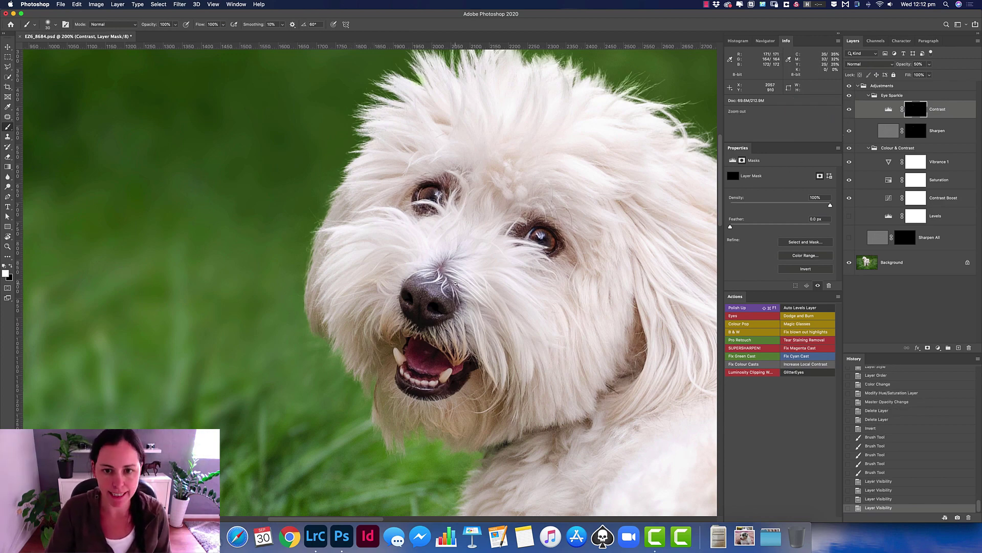
- Paint white over the dog's head on the Sharpen All layer's mask with a much larger 700 px brush
key("super+minus")
key("super+minus")
key("super+minus")
left_click(904, 238)
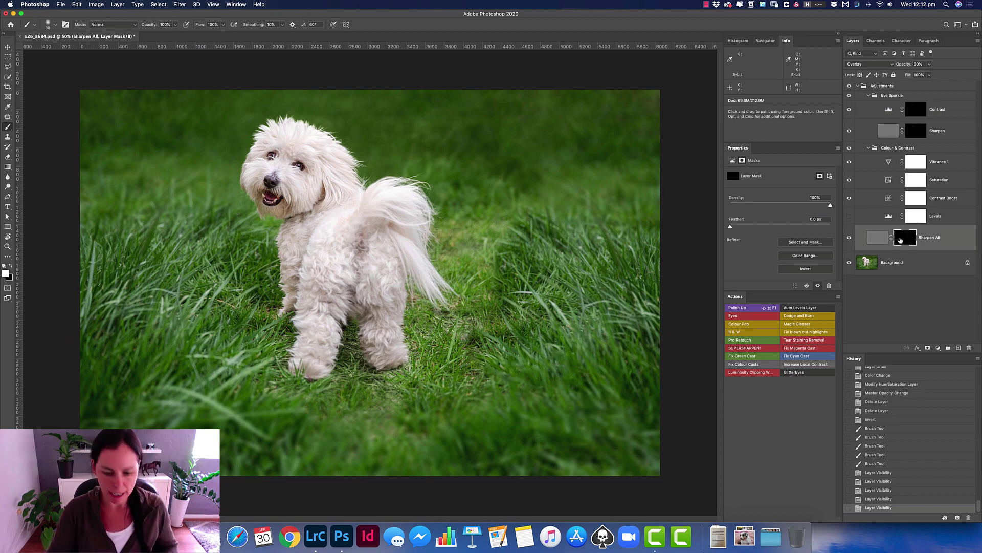
key("super+plus")
key("super+plus")
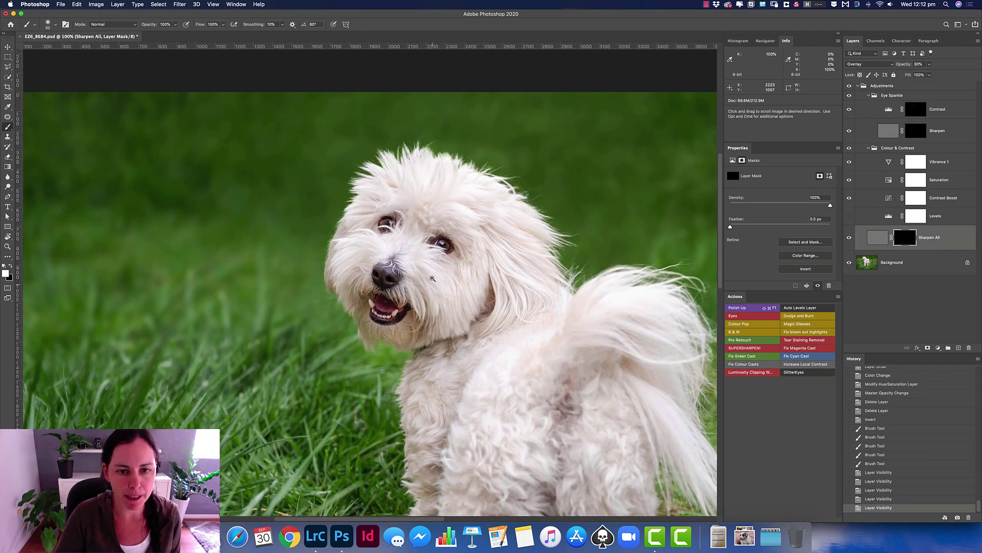
key("super+minus")
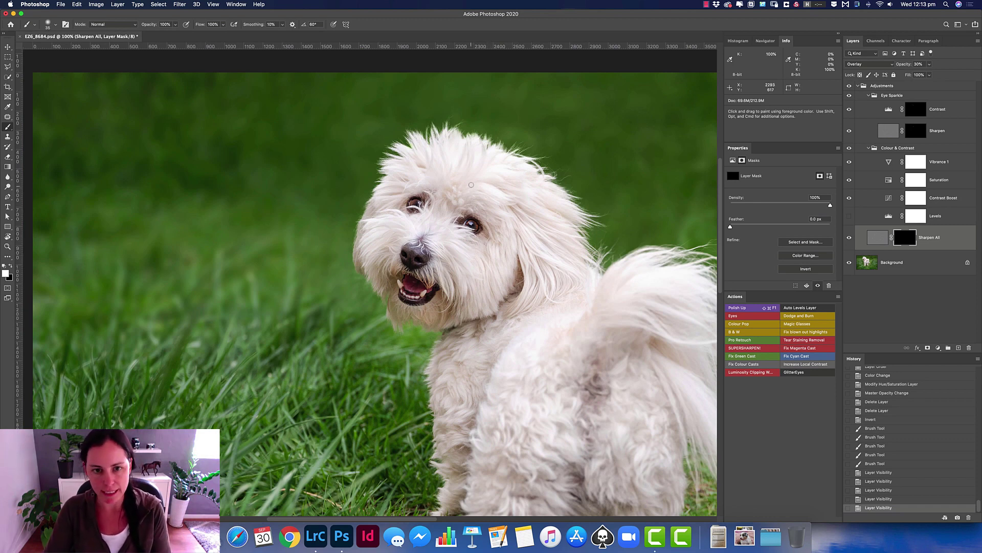
key("bracketright")
key("bracketright")
key("bracketright")
key("bracketright")
key("bracketright")
key("bracketright")
key("bracketright")
key("bracketright")
key("bracketright")
key("bracketright")
key("bracketright")
key("bracketright")
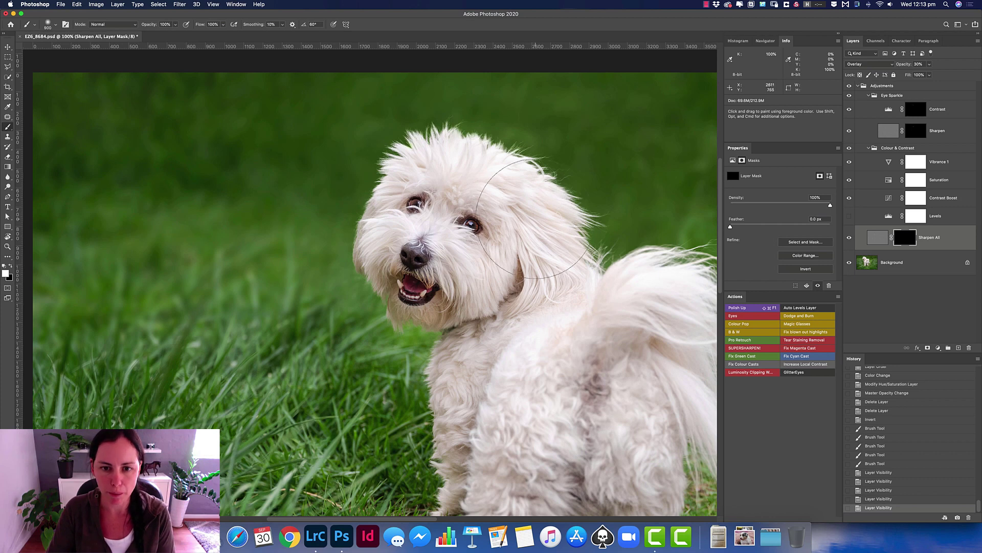
key("bracketleft")
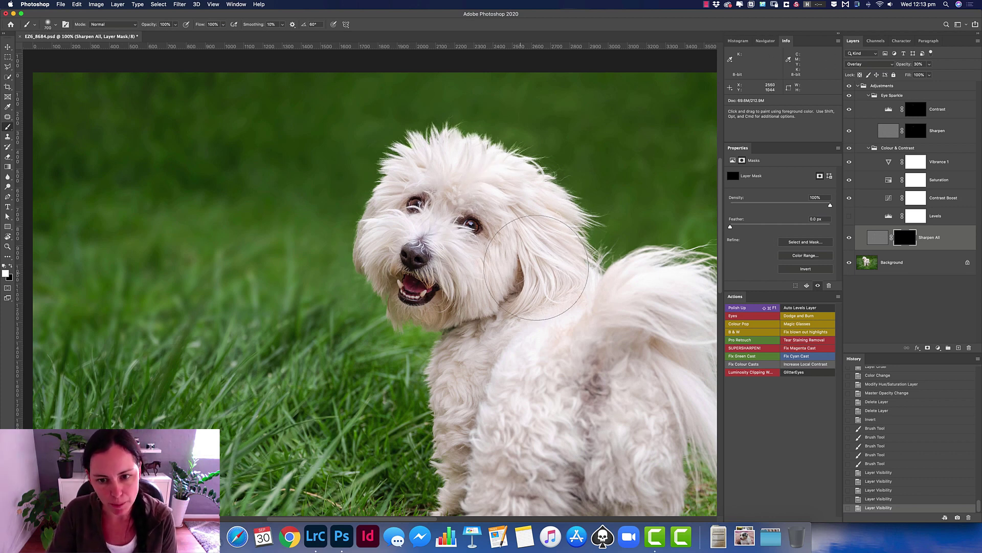
mouse_move(442, 271)
left_mouse_down()
mouse_move(425, 184)
mouse_move(491, 230)
mouse_move(542, 210)
left_mouse_up()
- Compare the dog's head with the Sharpen All layer hidden and shown, including close up
left_click(849, 238)
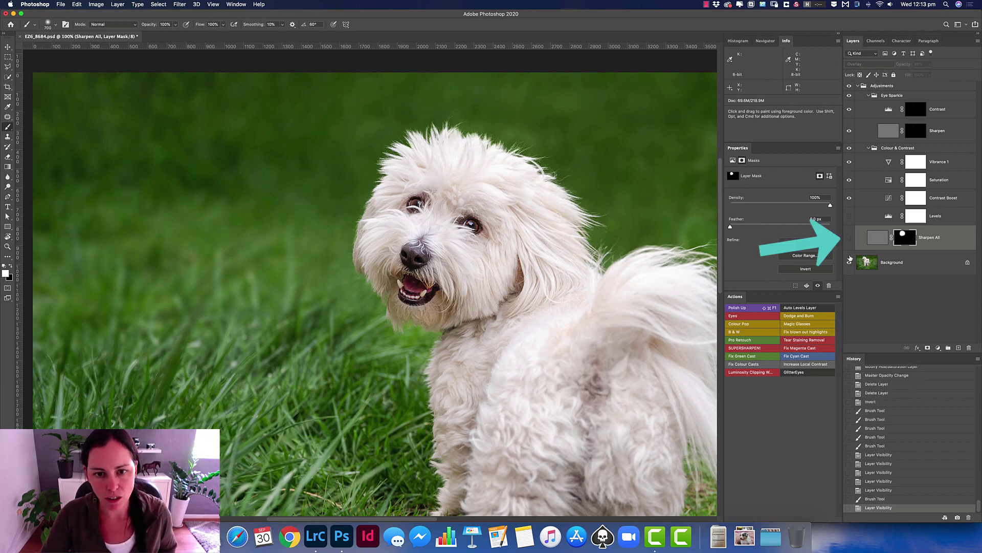
left_click(851, 240)
key("super+equal")
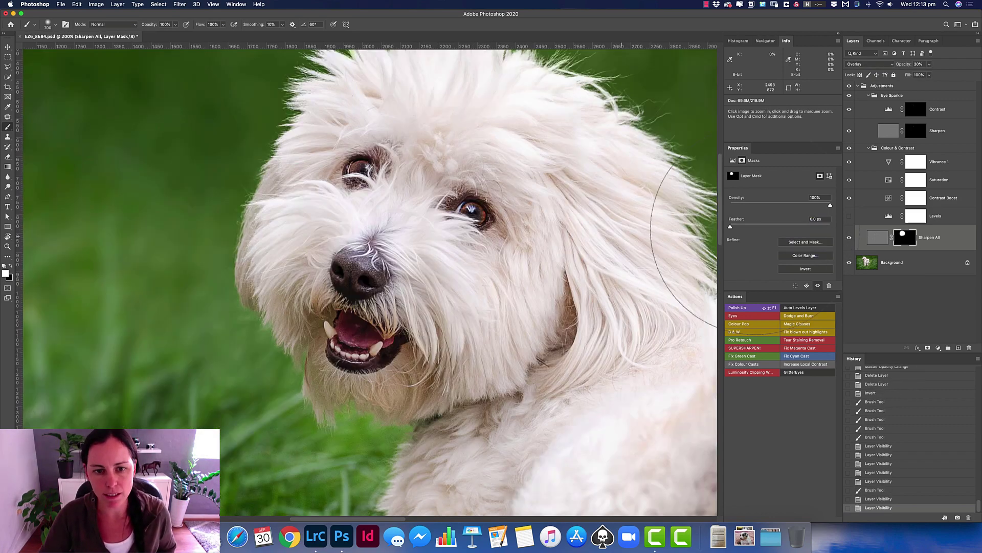
left_click(850, 238)
left_click(850, 243)
scroll(561, 248, "down", 3)
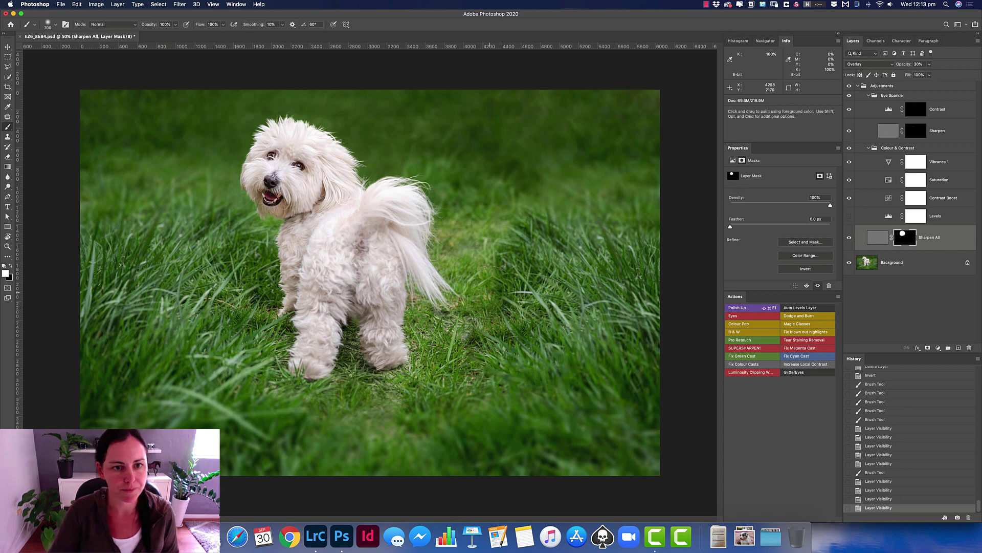
- Switch to Lightroom Classic and reset all develop settings on the original NEF photo
key("super+shift+f")
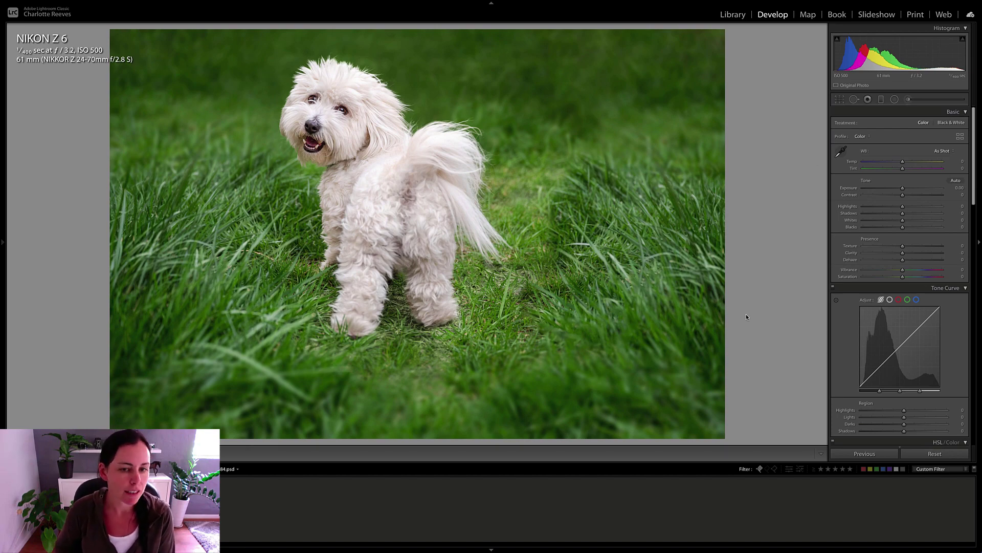
key("Left")
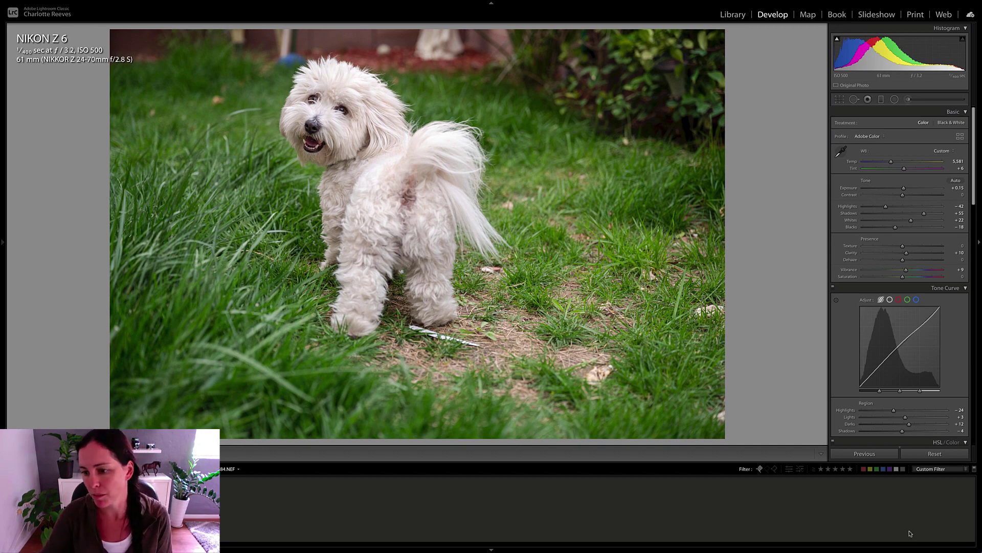
left_click(935, 454)
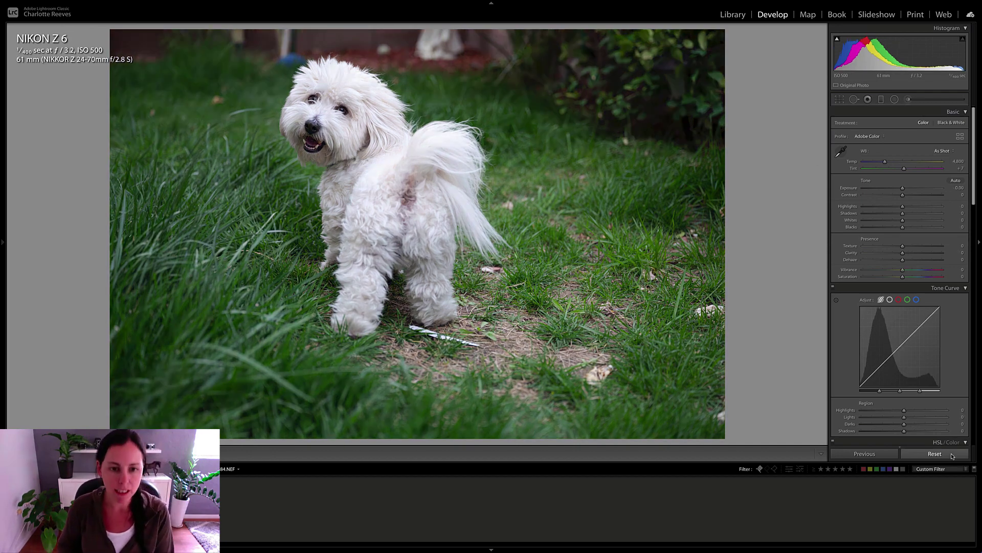
- Compare the unedited NEF with the retouched PSD by alternating between them, finishing on the PSD
key("Right")
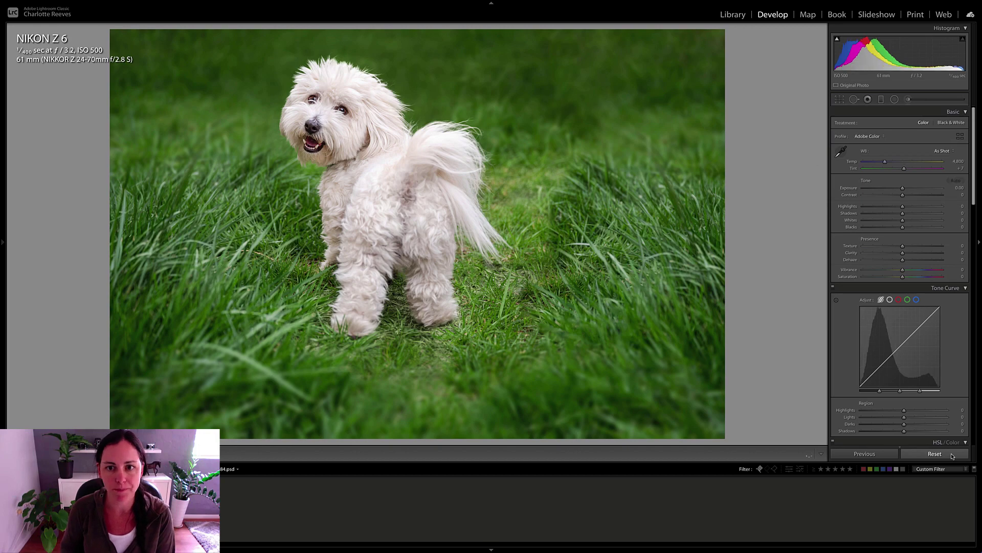
key("Left")
key("ctrl+z")
key("Right")
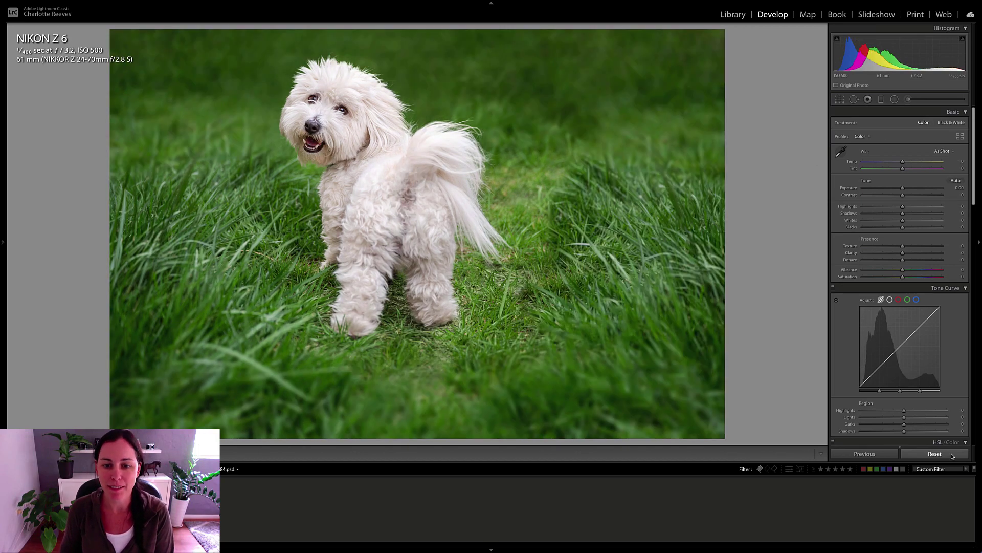
key("Left")
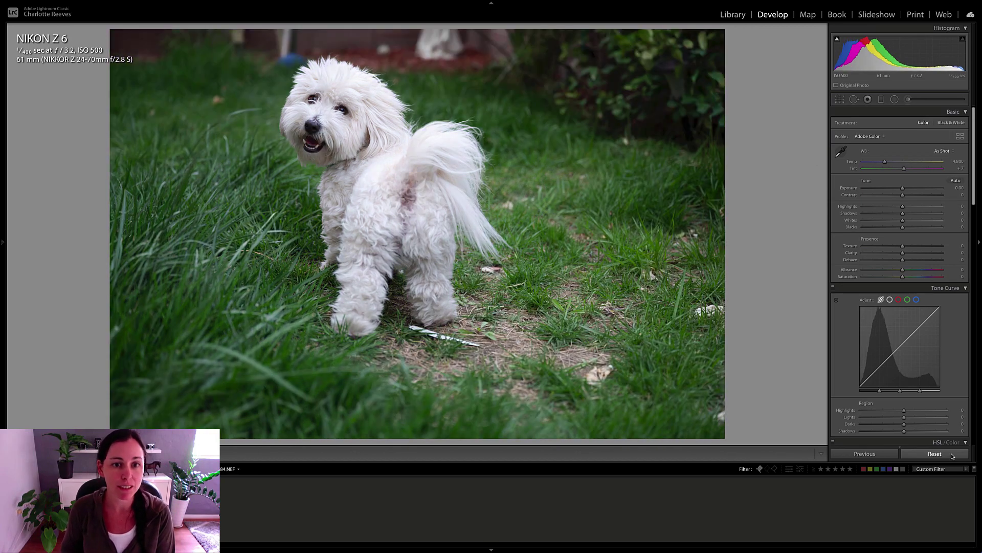
key("Right")
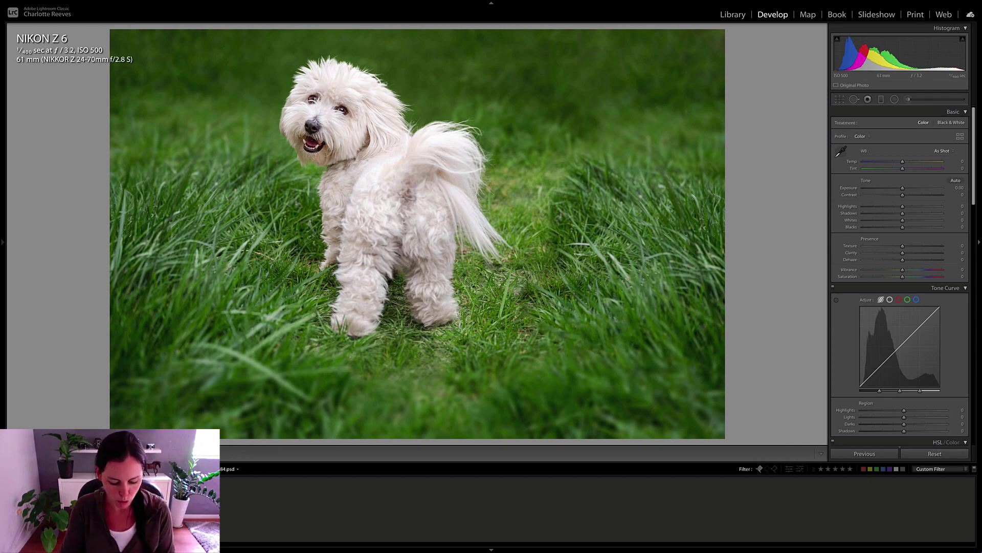
- Crop the retouched photo slightly from its lower-right corner at the original aspect ratio, bringing the dog closer to the centre
key("r")
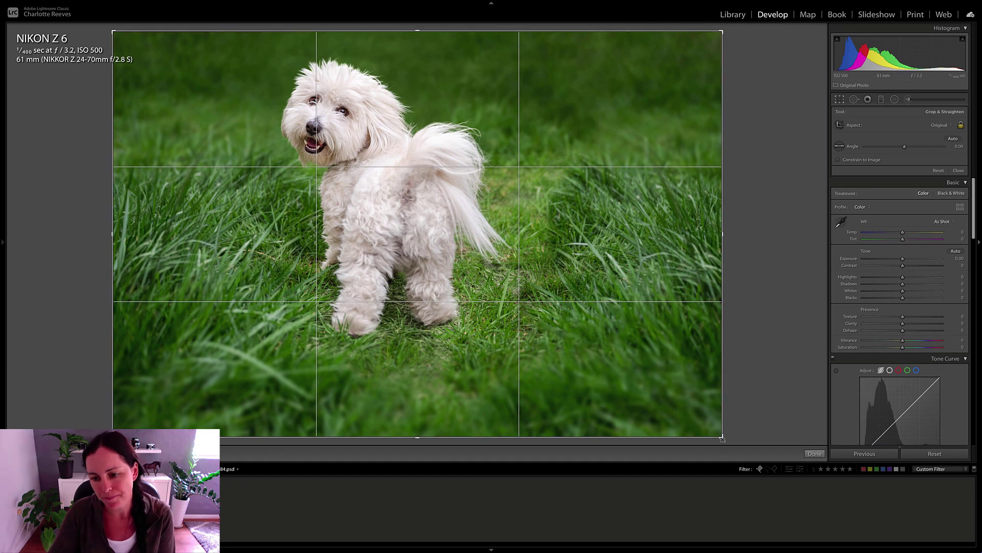
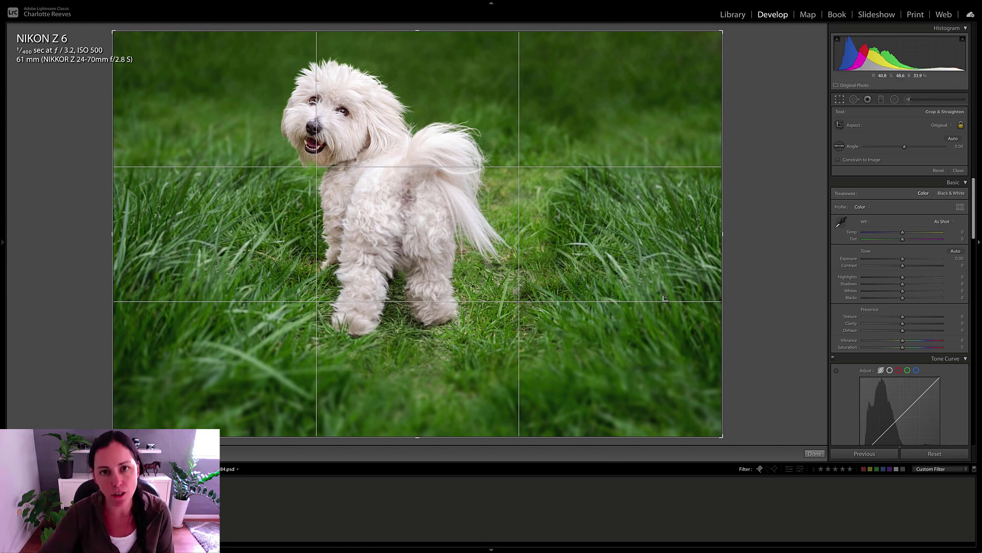
left_click_drag(723, 436, 687, 425)
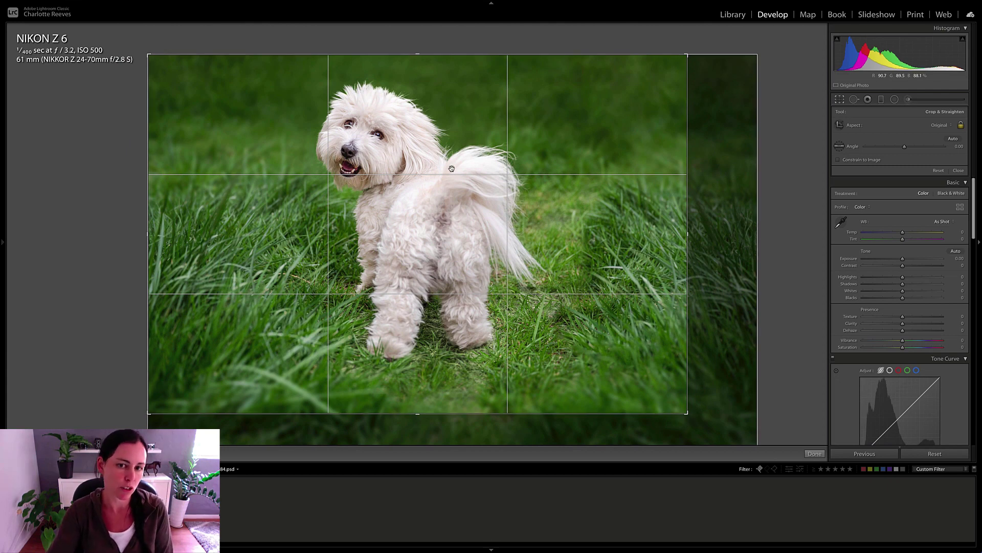
left_click_drag(686, 412, 690, 415)
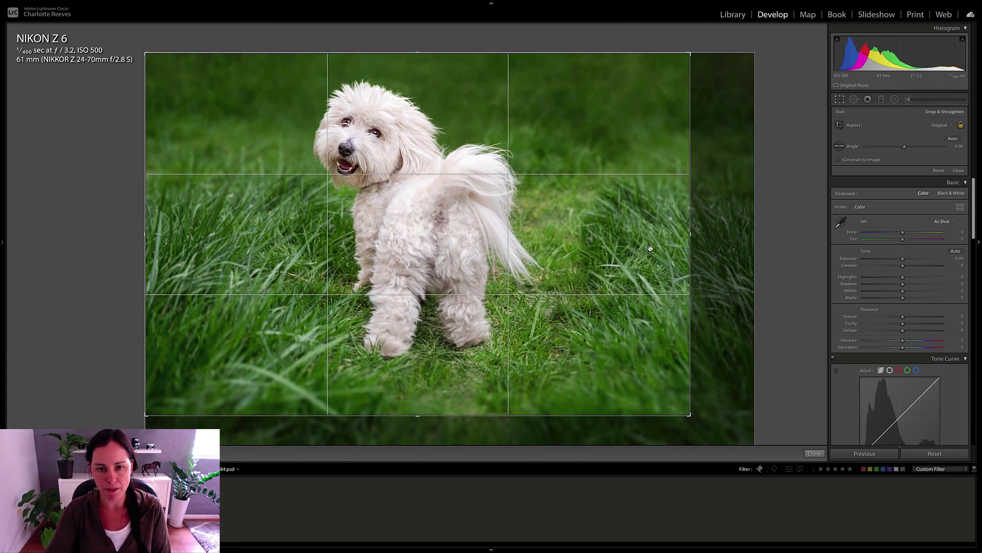
left_click_drag(690, 415, 690, 415)
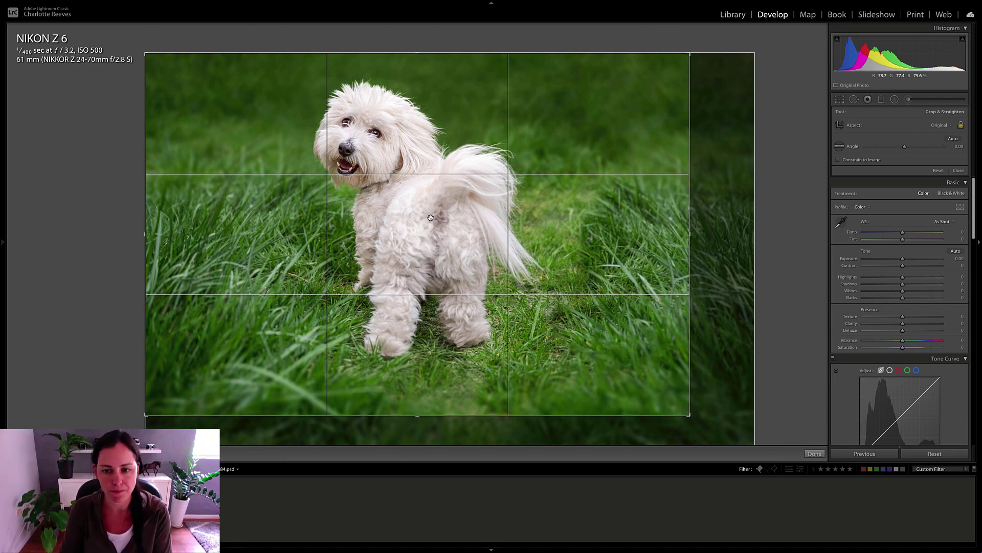
key("Return")
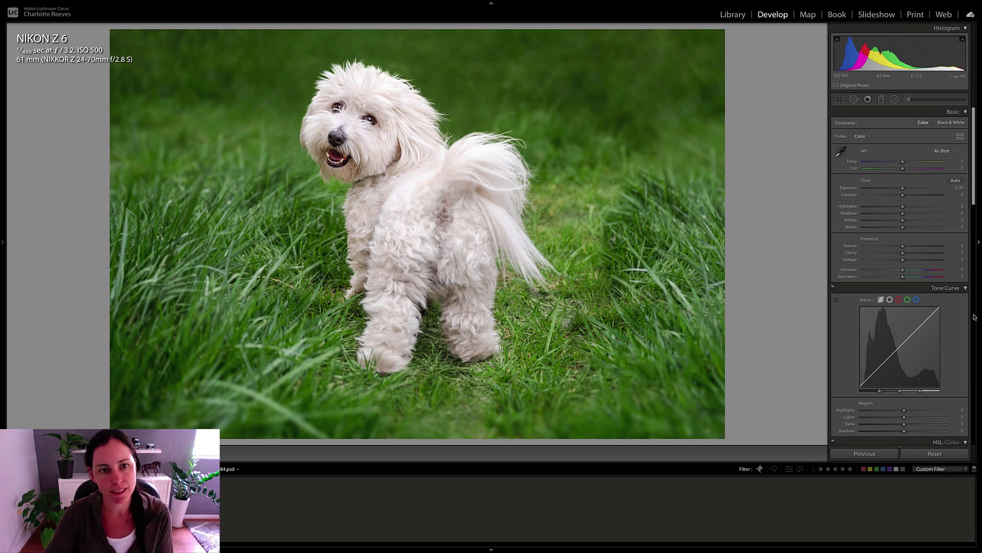
- Lower the post-crop vignetting amount slightly to darken the photo's edges
scroll(967, 415, "down", 10)
scroll(967, 415, "down", 2)
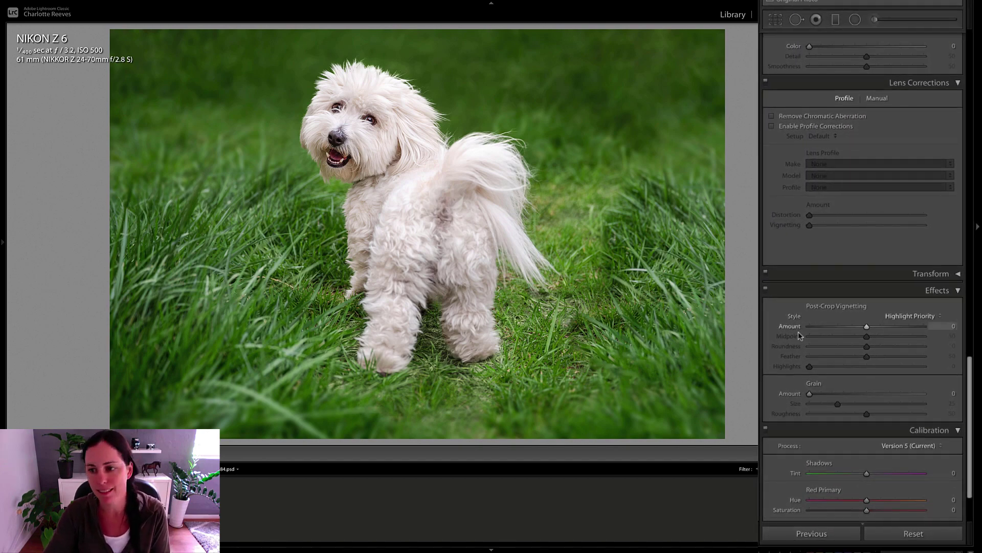
left_click_drag(867, 328, 861, 330)
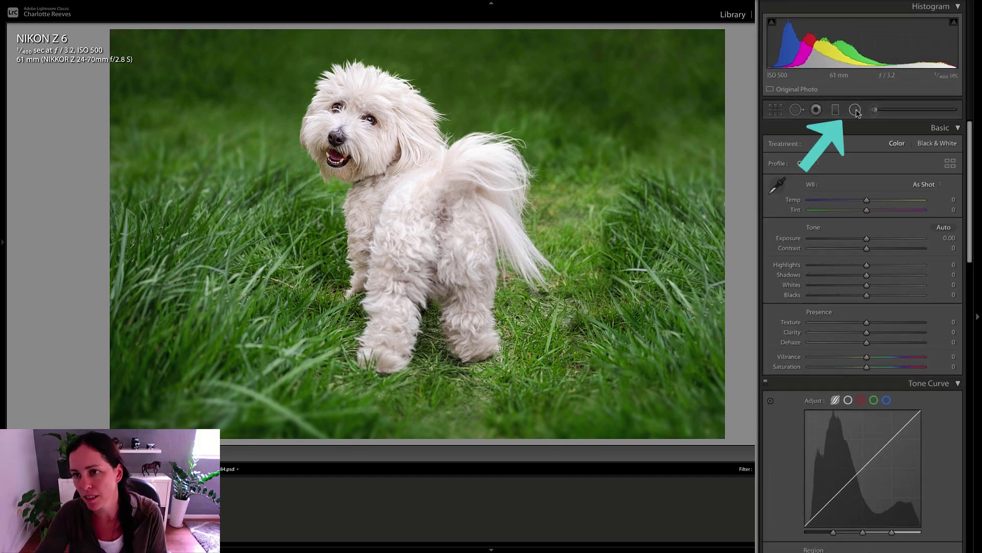
- Place a large circular radial filter around the dog's head and chest and set its exposure to -0.63
left_click(869, 102)
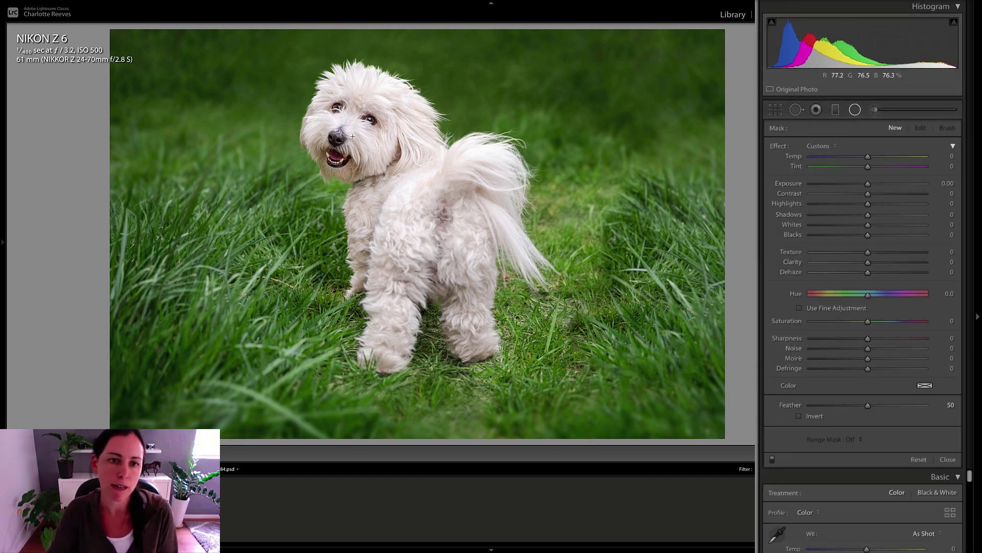
left_click_drag(355, 141, 511, 314)
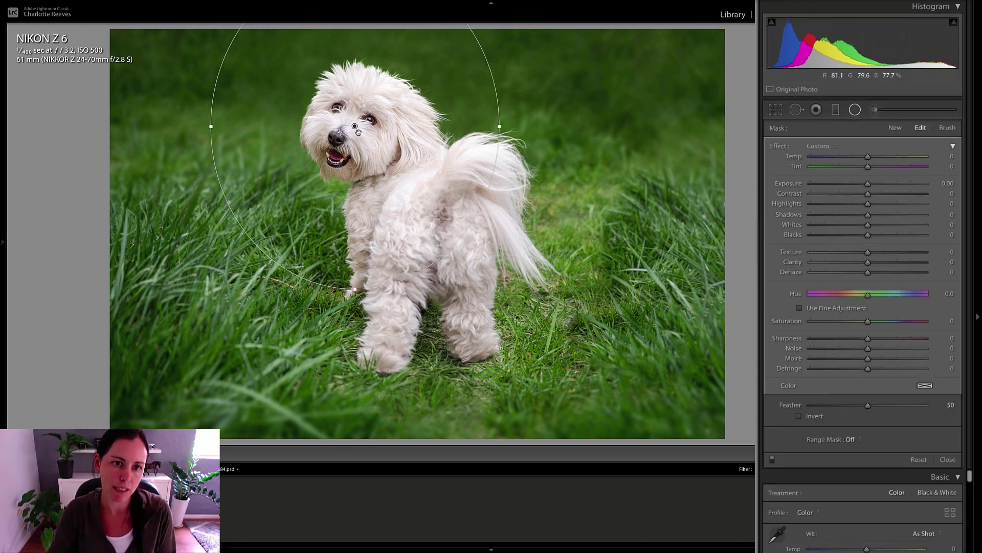
left_click_drag(362, 141, 362, 158)
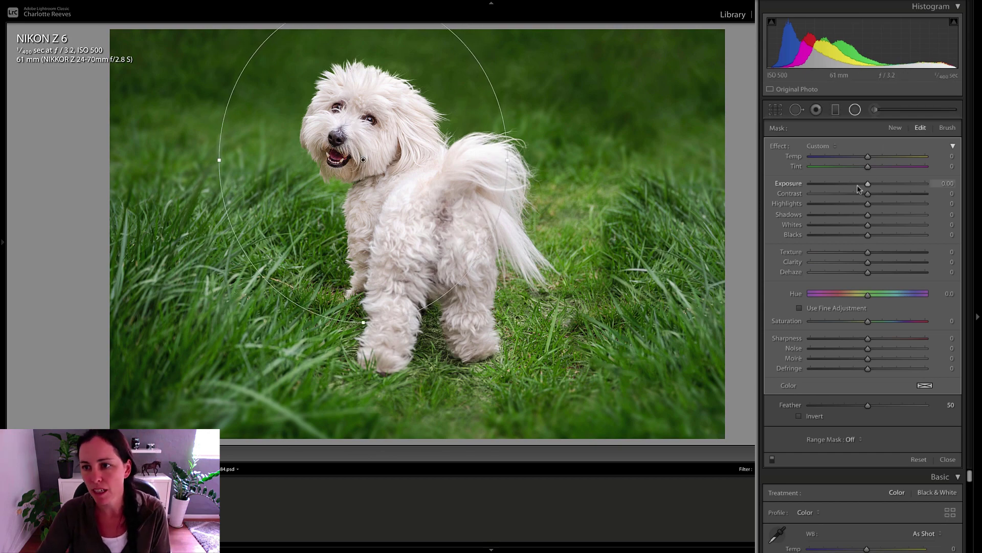
mouse_move(868, 185)
left_mouse_down()
mouse_move(802, 190)
mouse_move(872, 190)
mouse_move(849, 191)
mouse_move(870, 191)
mouse_move(860, 198)
left_mouse_up()
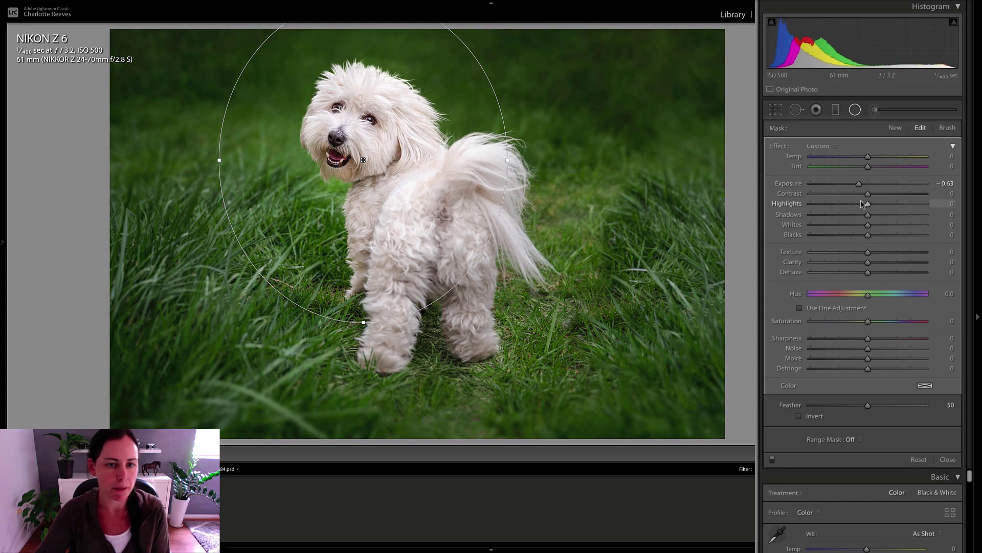
- Compare the photo with the radial filter off and on, and set the filter's exposure to -0.33
left_click(773, 459)
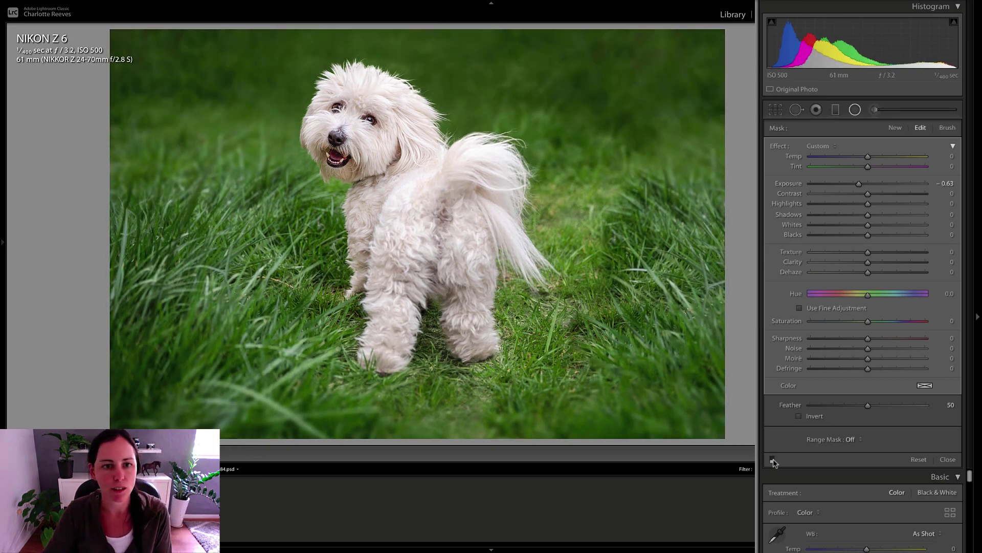
left_click(772, 459)
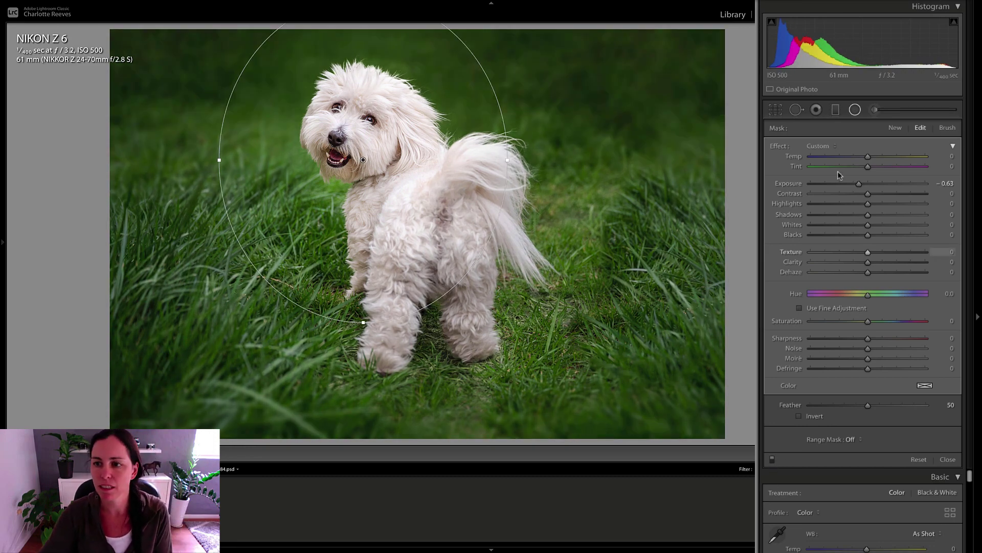
left_click_drag(859, 184, 863, 185)
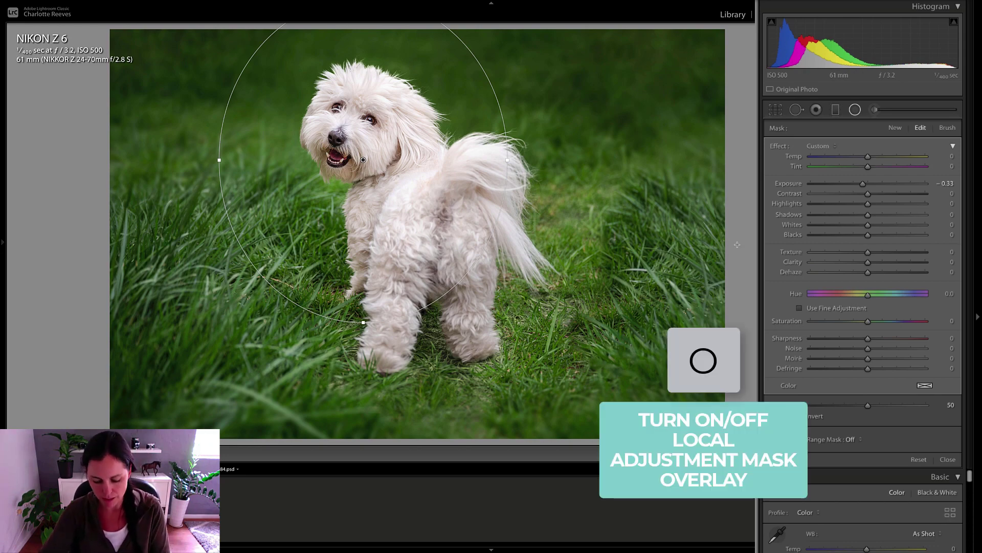
- Show the radial filter's mask overlay and erase the darkening from the dog's head with the erase brush at size 6
key("o")
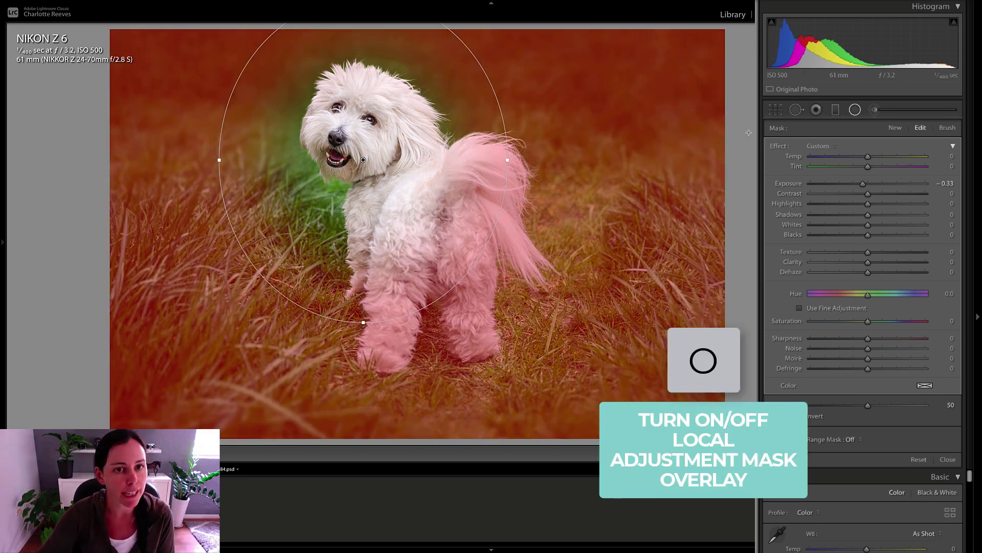
left_click(948, 128)
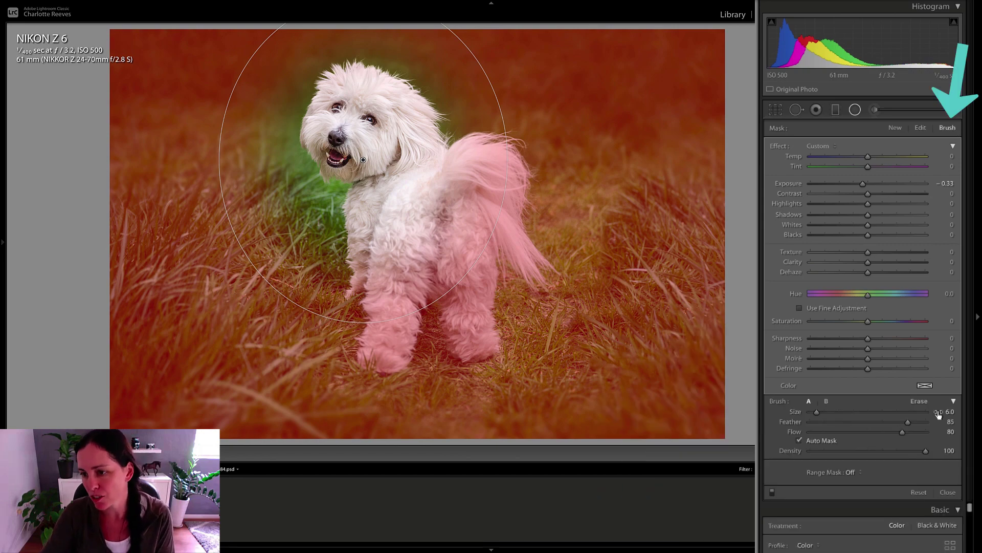
left_click(919, 401)
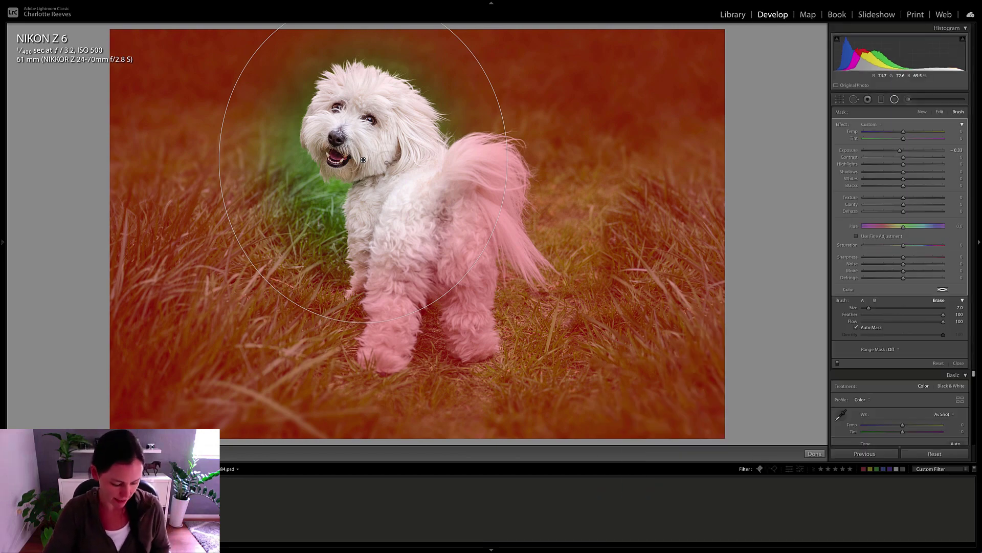
left_click(388, 137)
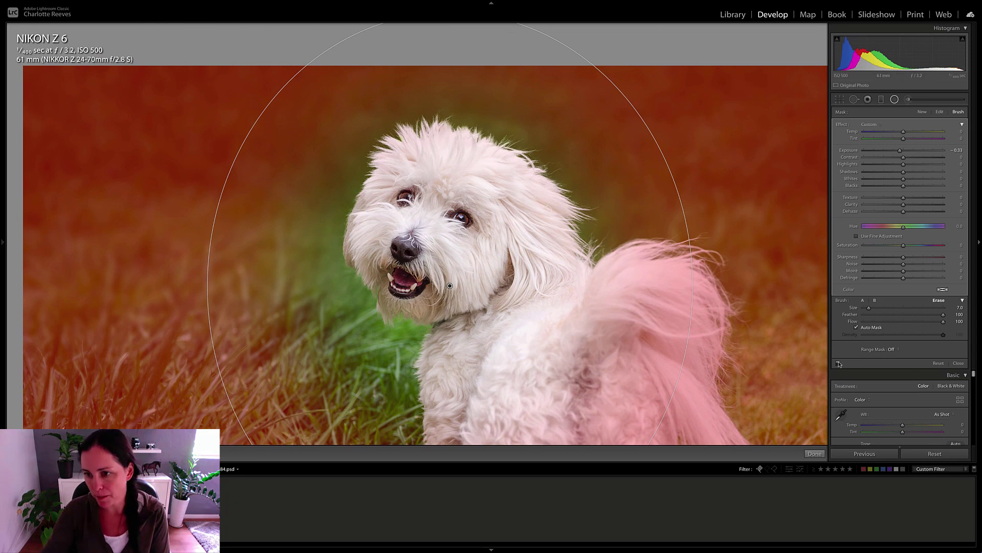
key("bracketleft")
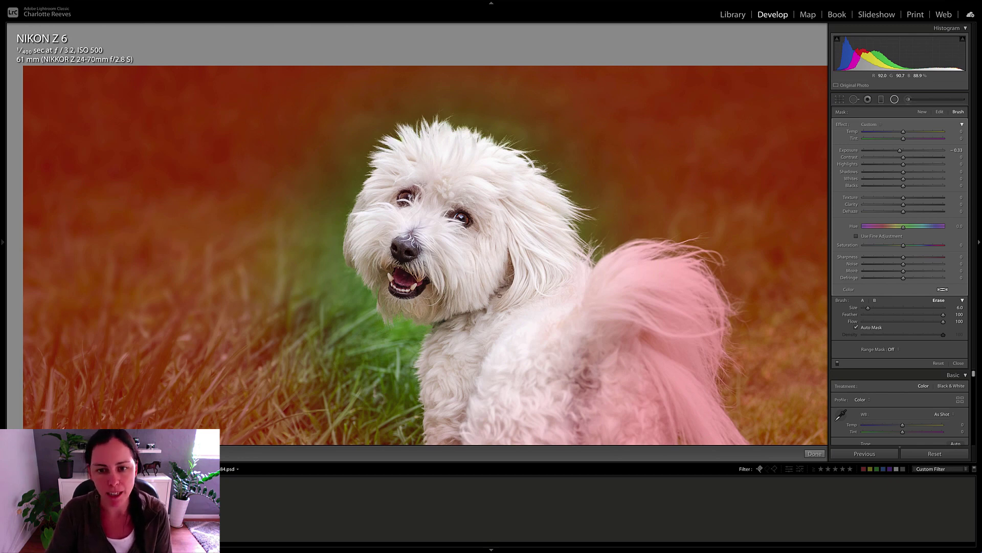
- Enlarge the erase brush to size 12, clear the mask around the dog's ear and upper back, and hide the overlay and close the filter
scroll(554, 313, "up", 2)
scroll(561, 330, "up", 2)
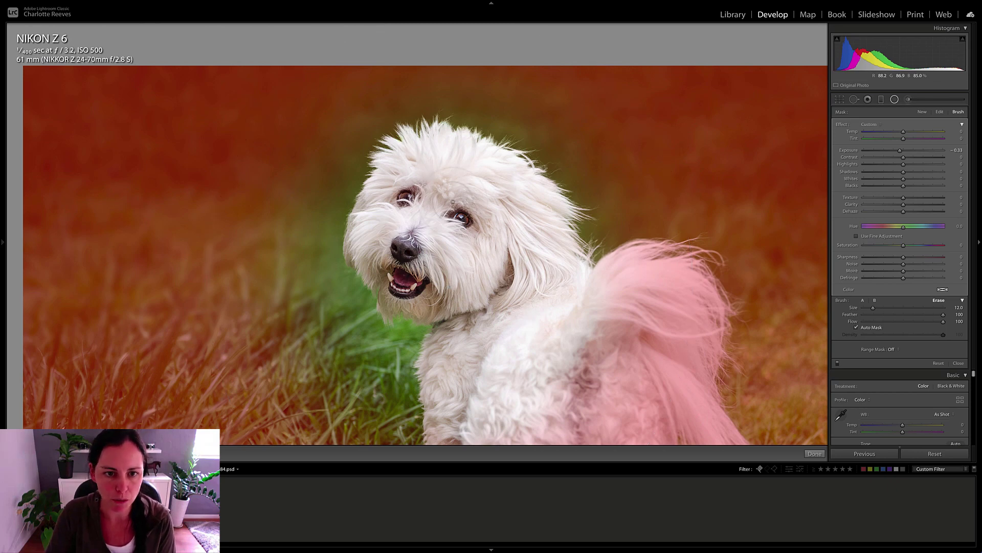
key("bracketright")
key("bracketright")
key("bracketright")
key("bracketright")
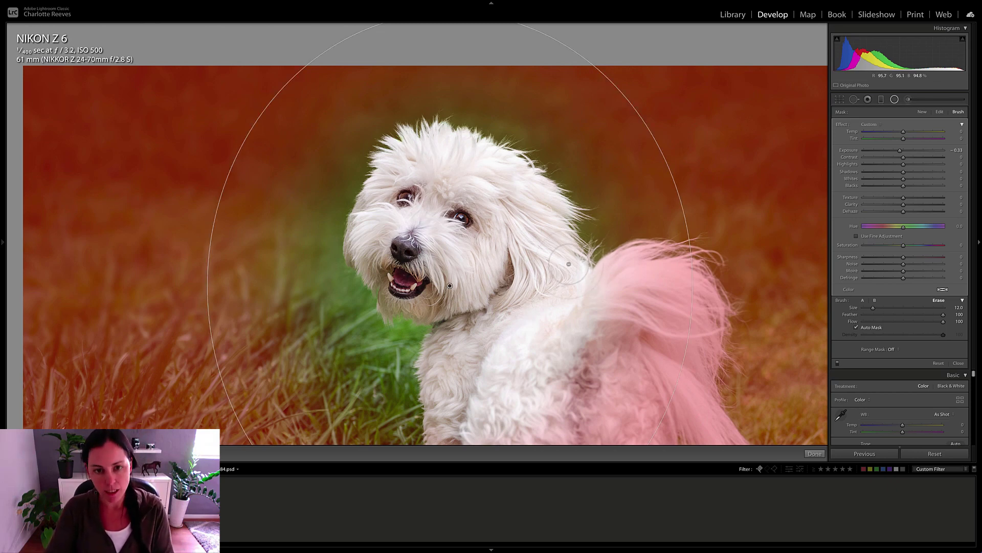
key("o")
key("k")
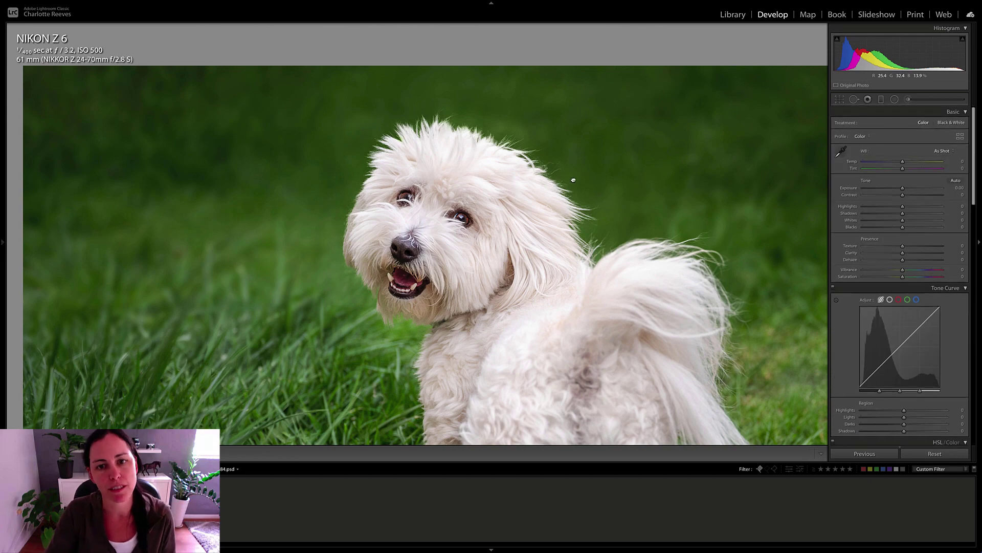
- Tighten the crop slightly from its lower-right corner at the original aspect ratio and apply it
left_click(601, 160)
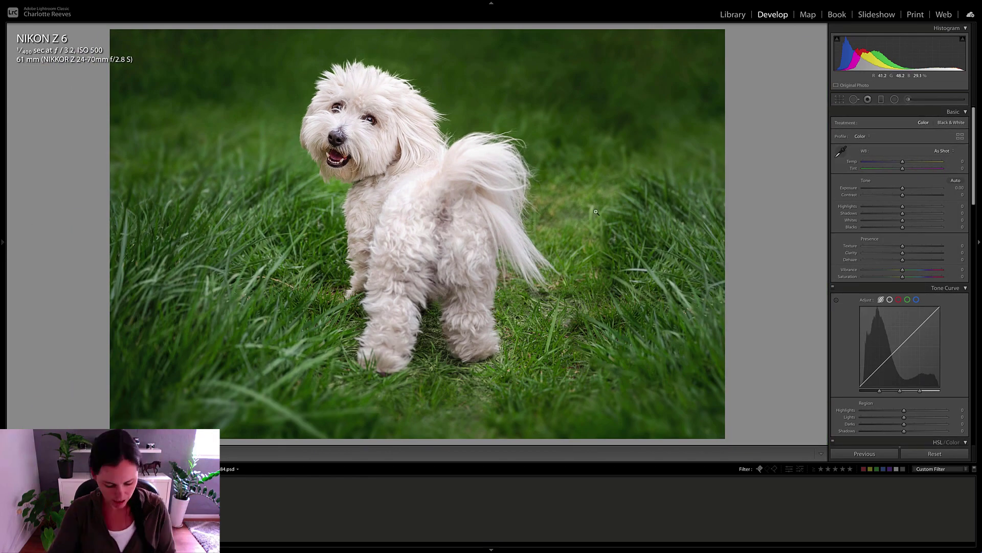
key("r")
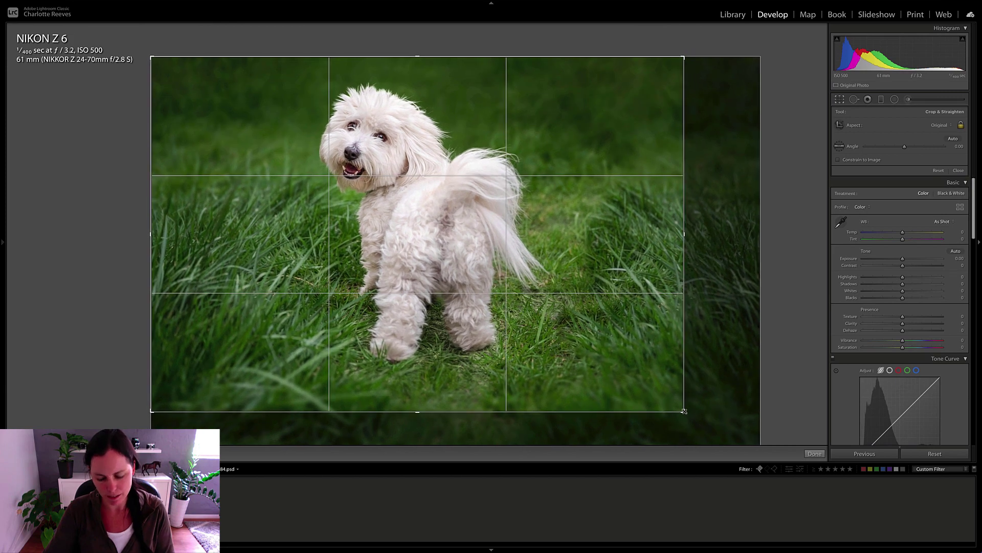
key("r")
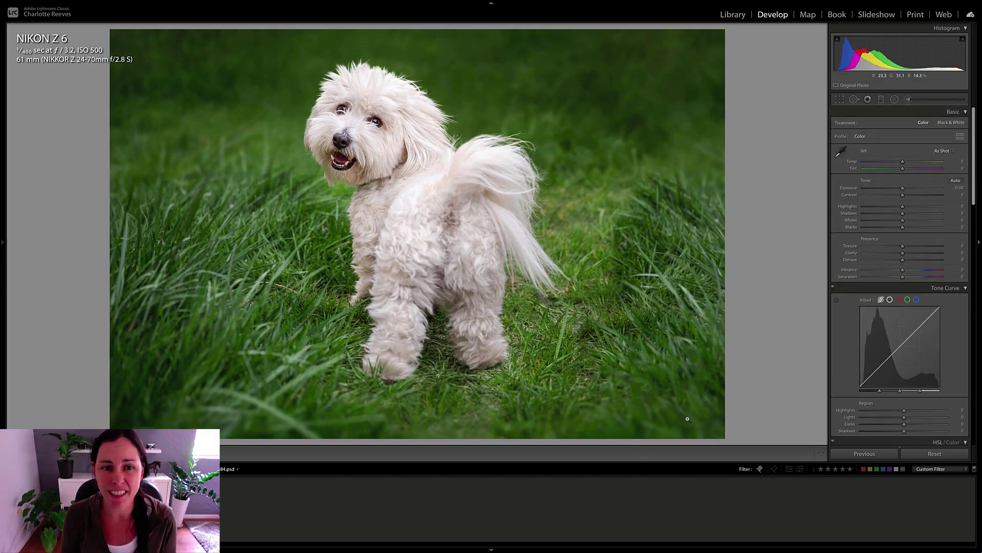
- Compare the finished dog photo with the unedited original NEF file and return to the finished version
key("Left")
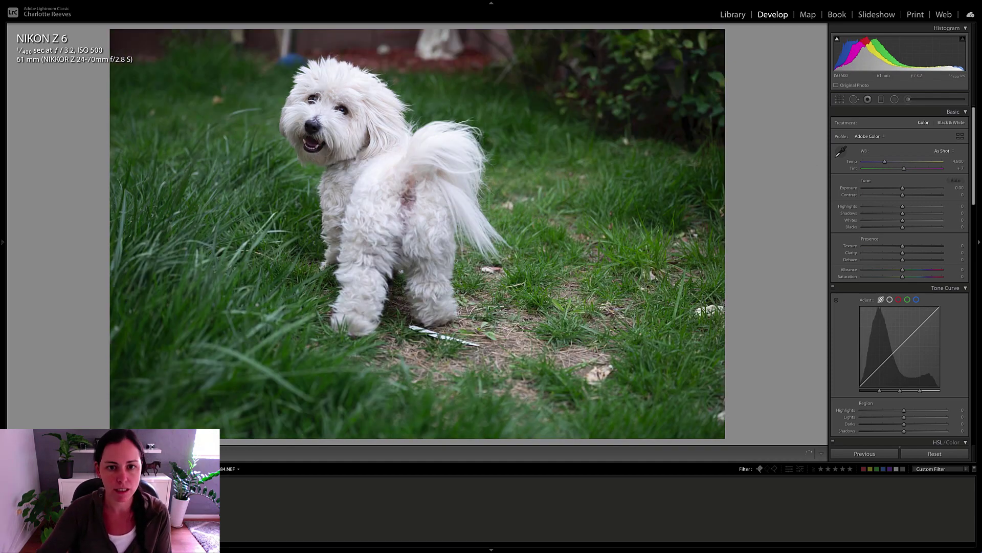
key("Right")
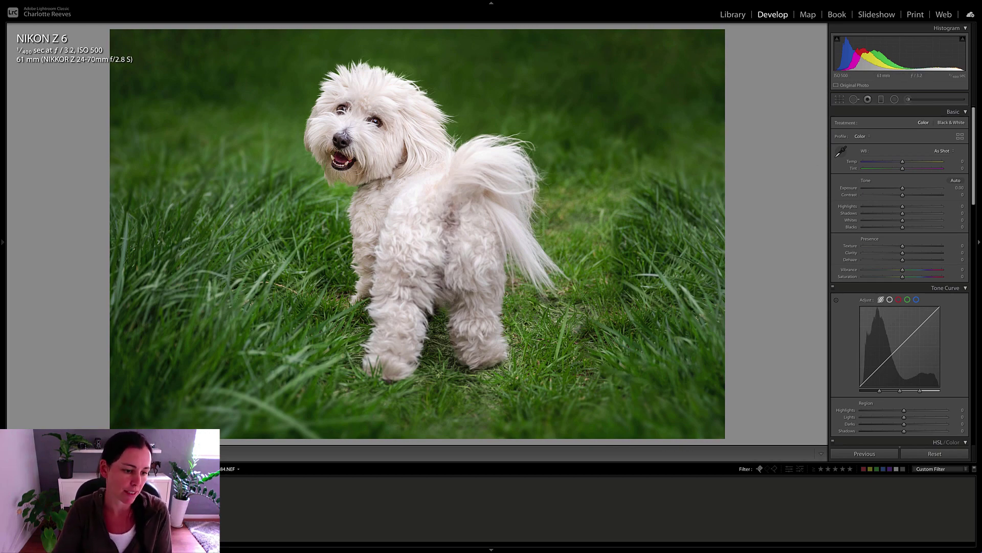
key("Left")
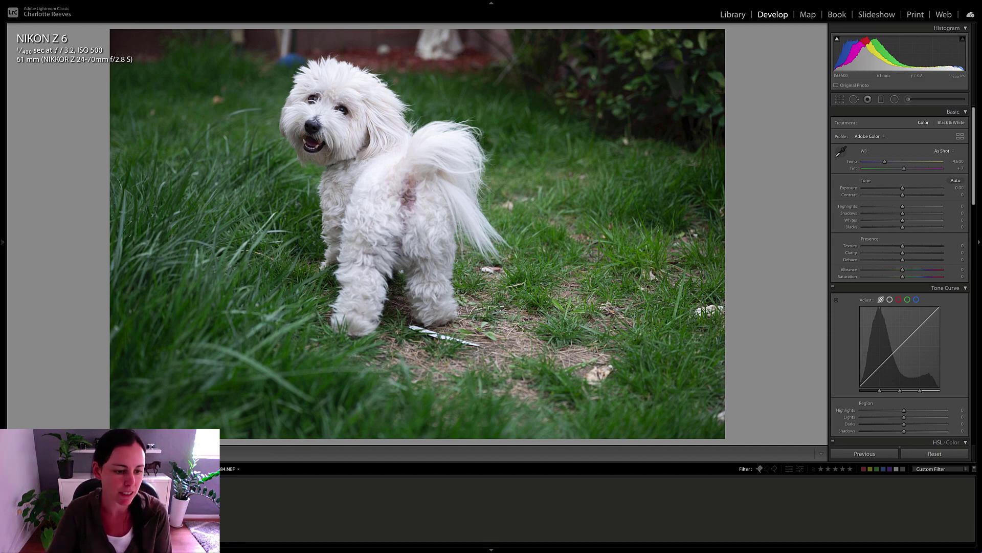
key("Right")
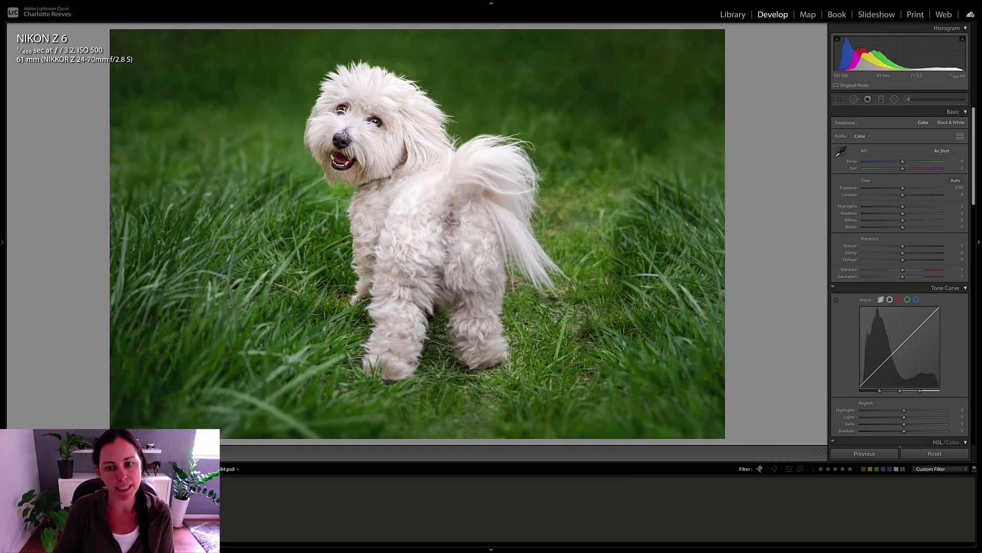